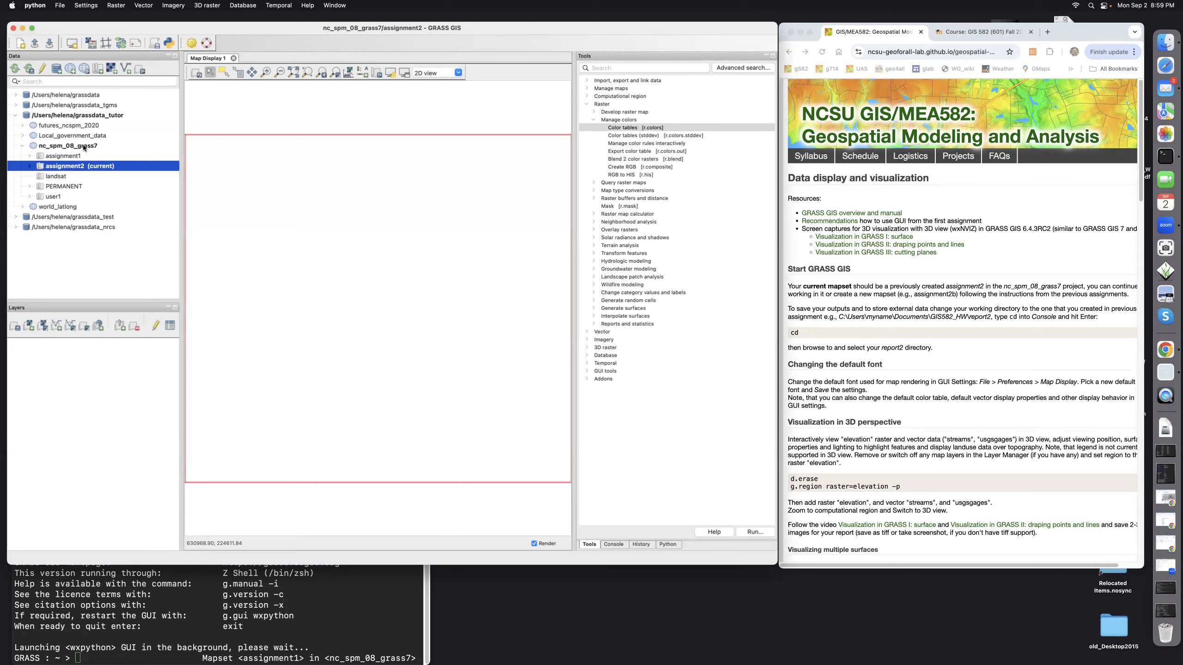
pyautogui.rightClick(84, 147)
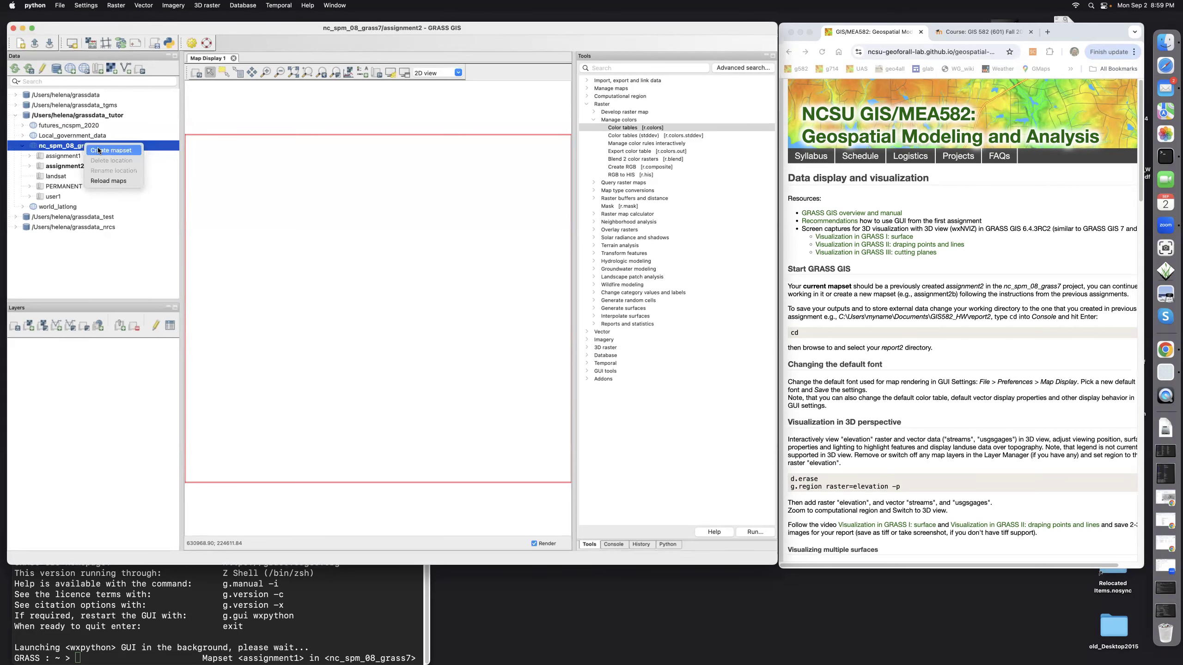
pyautogui.click(111, 285)
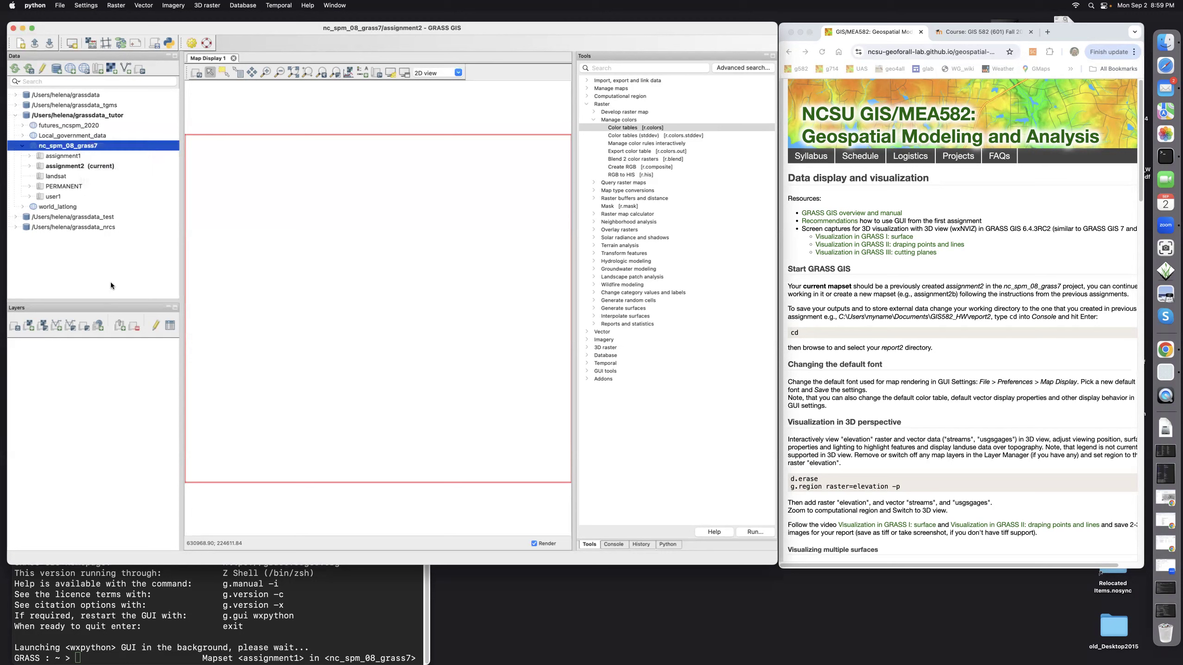
pyautogui.click(79, 167)
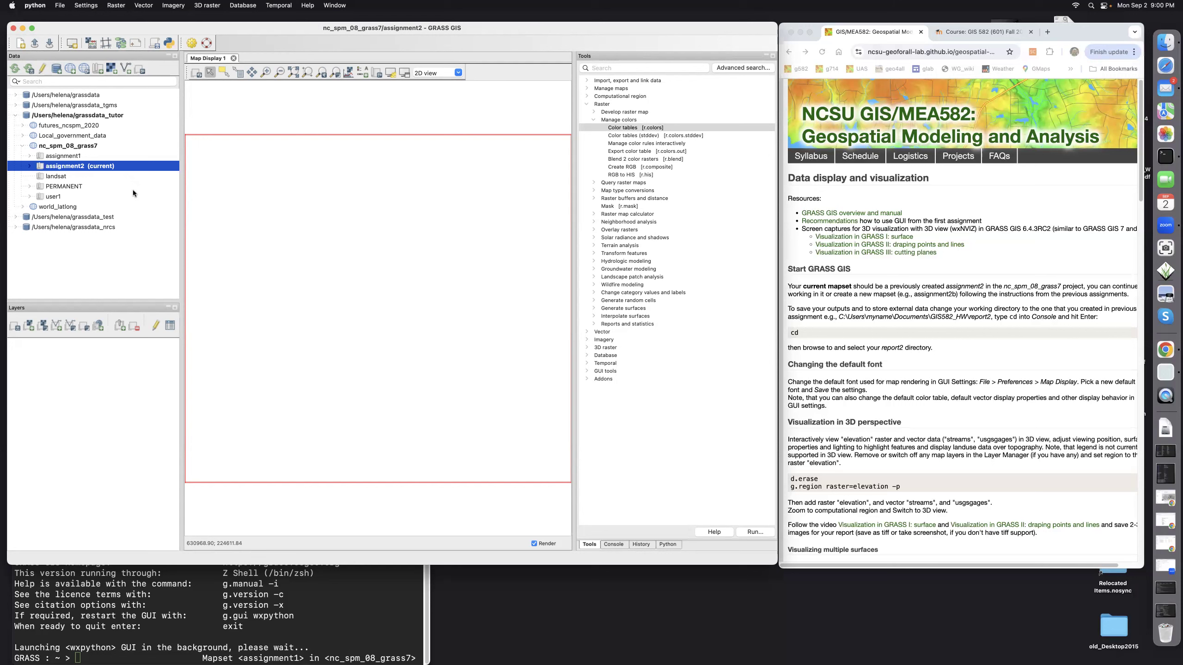
# - Run cd in the console and choose the hw2 folder inside Documents/gis582_report as the working directory
pyautogui.click(614, 544)
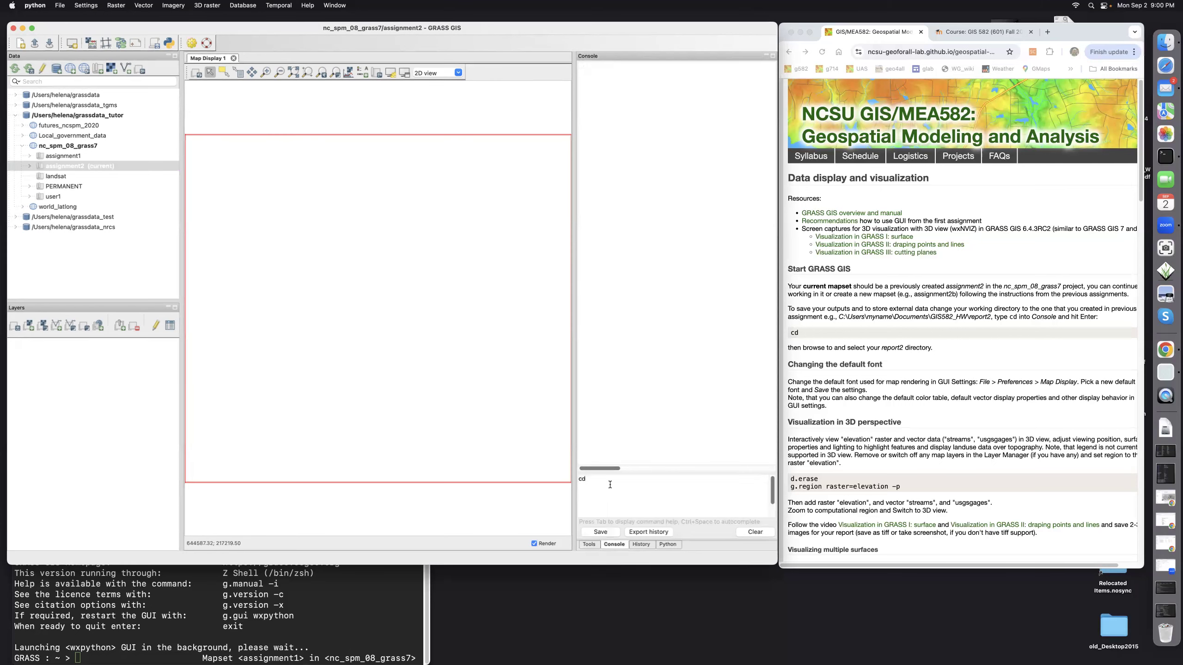
pyautogui.press('Return')
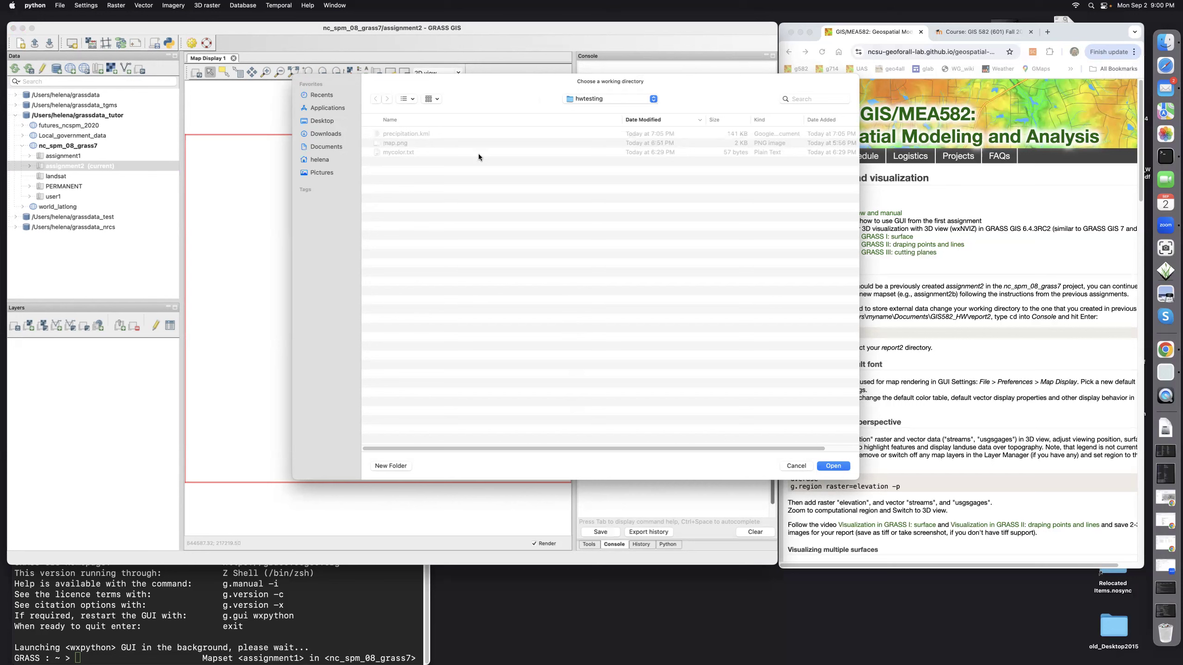
pyautogui.click(319, 147)
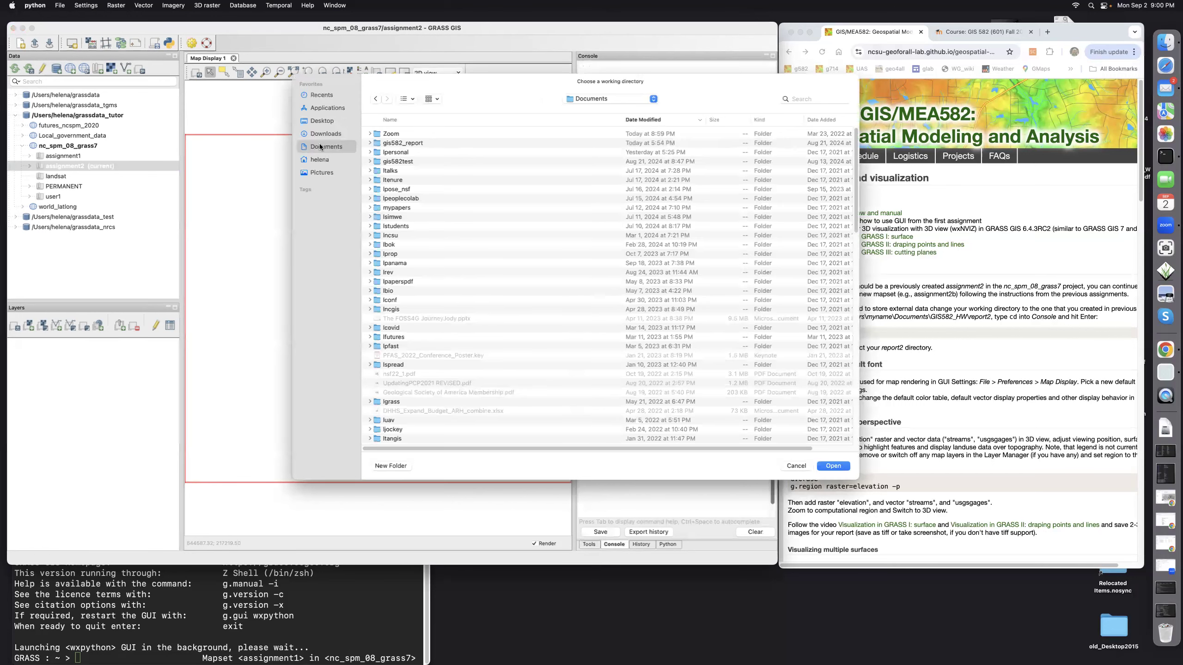
pyautogui.click(395, 145)
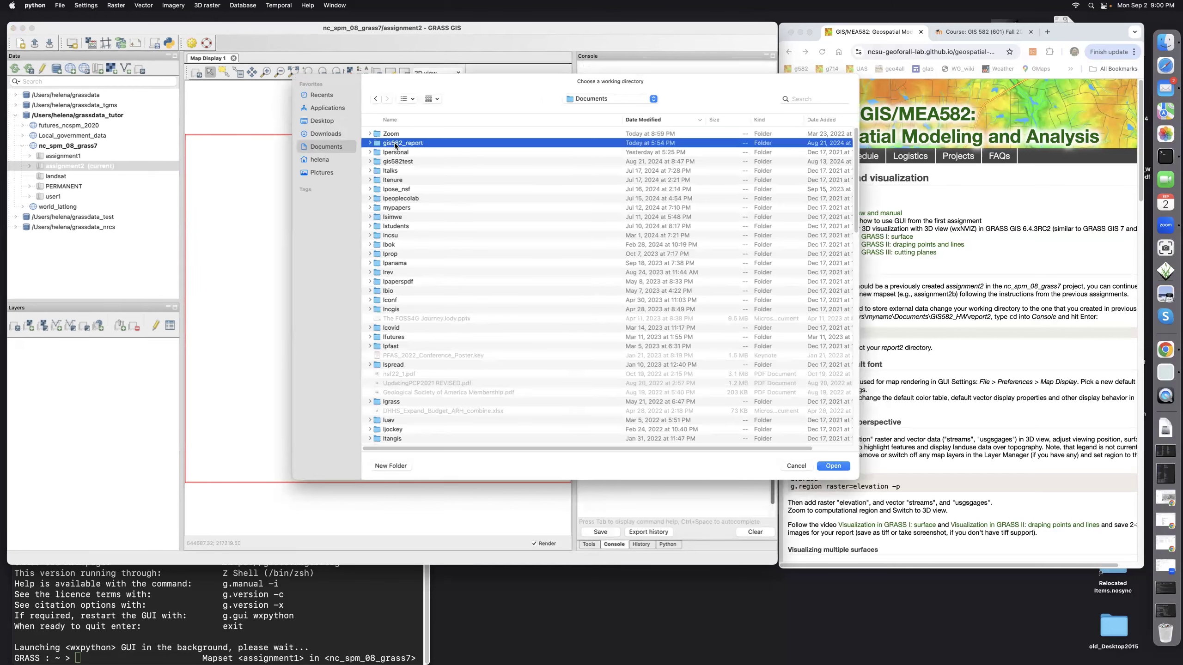
pyautogui.doubleClick(395, 144)
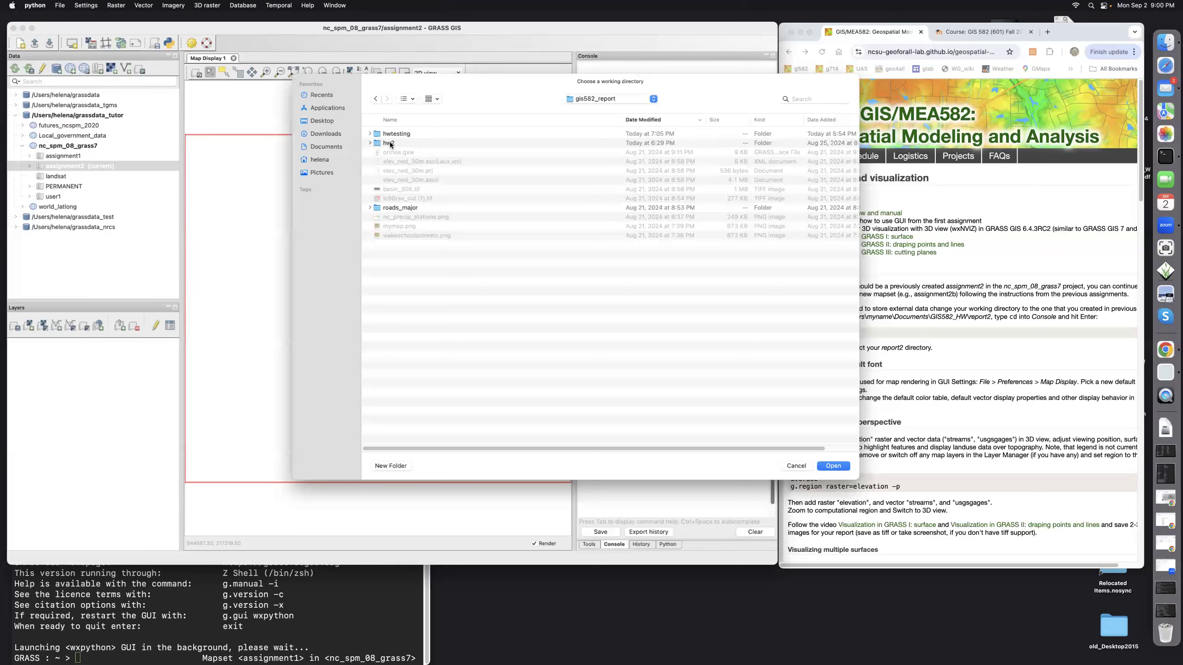
pyautogui.click(391, 144)
pyautogui.doubleClick(391, 144)
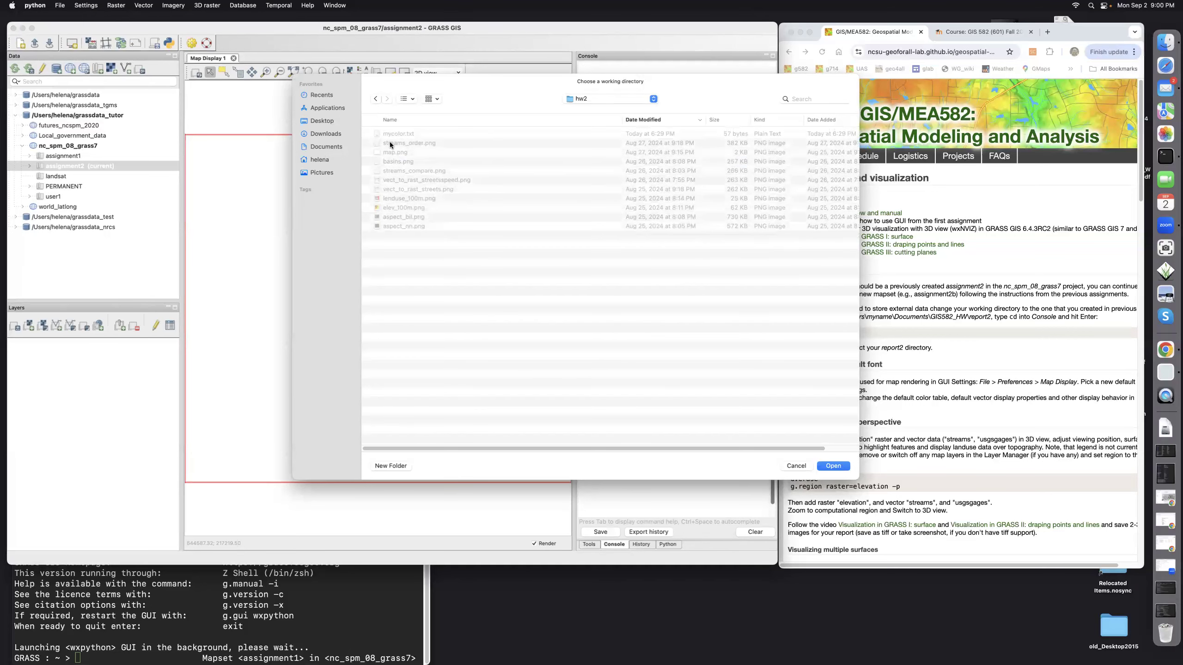
pyautogui.click(832, 465)
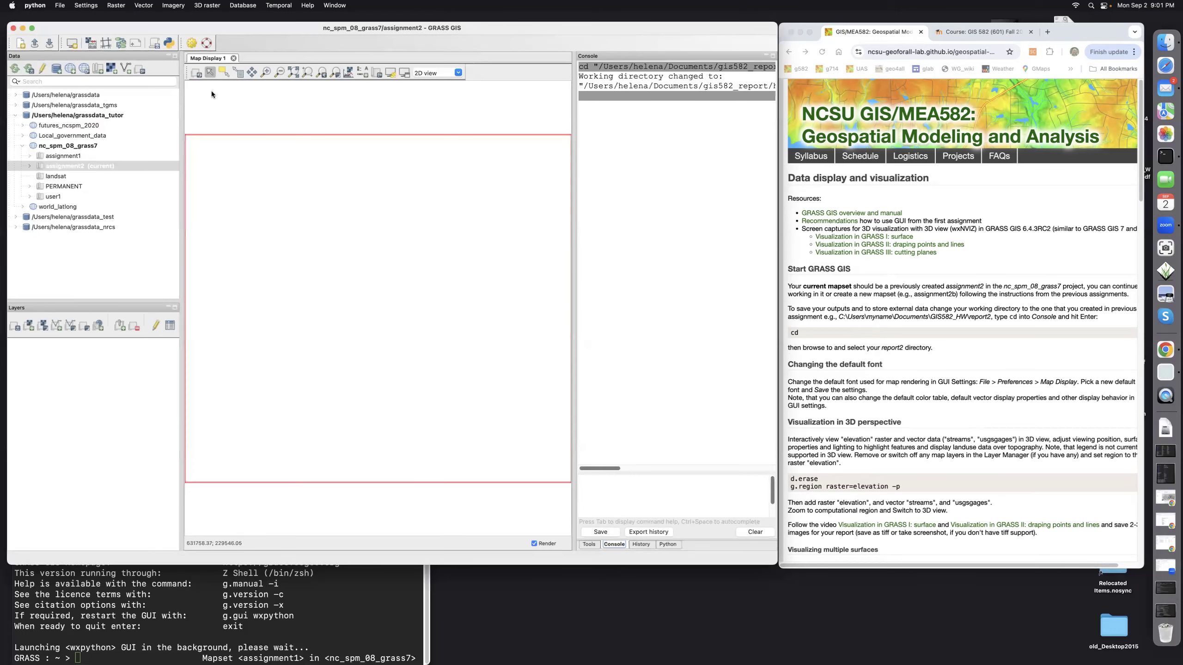
# - Set the default map display font to Arial Regular in the GUI settings and save the settings
pyautogui.click(191, 44)
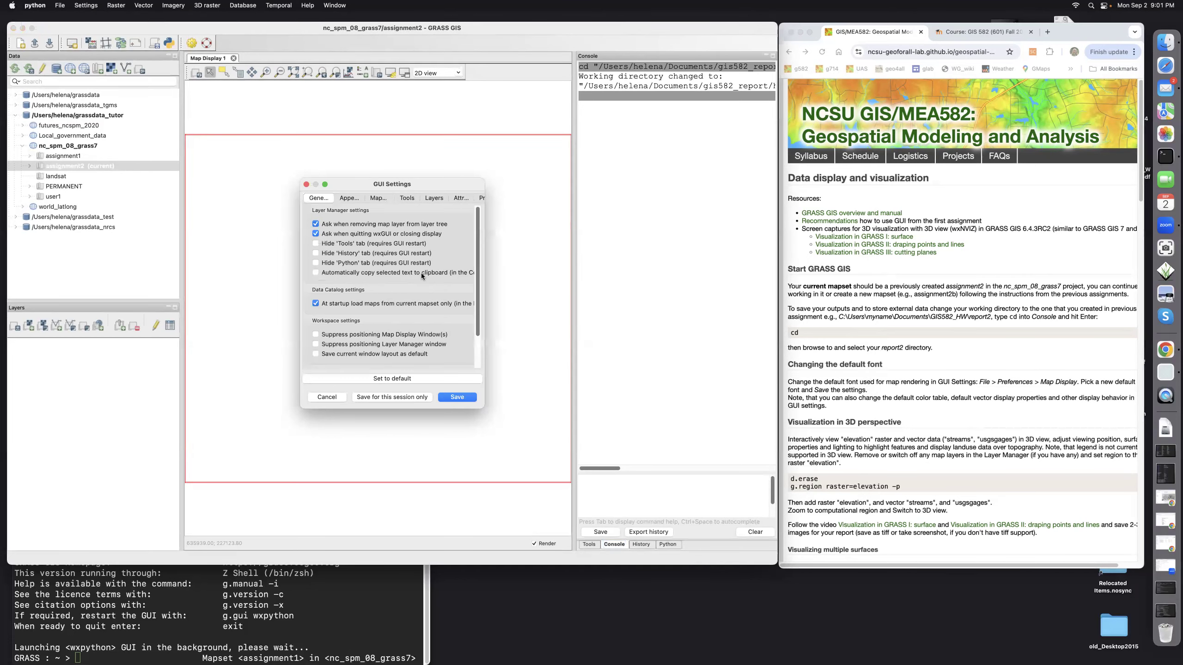
pyautogui.moveTo(482, 408); pyautogui.dragTo(641, 411)
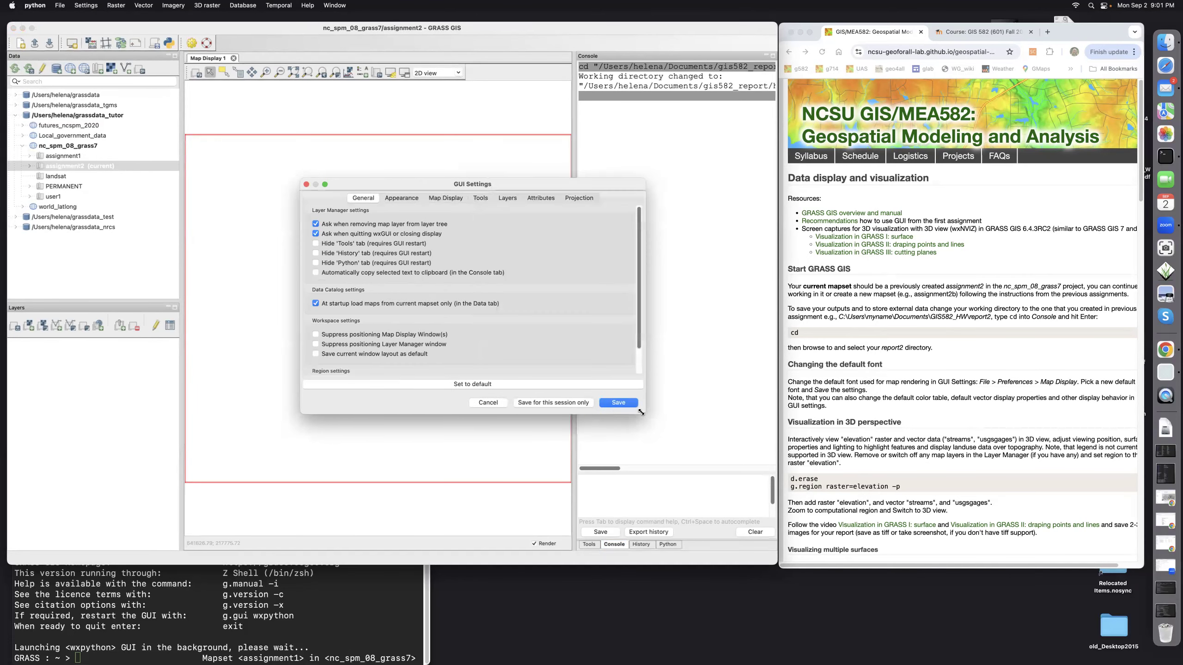
pyautogui.click(444, 198)
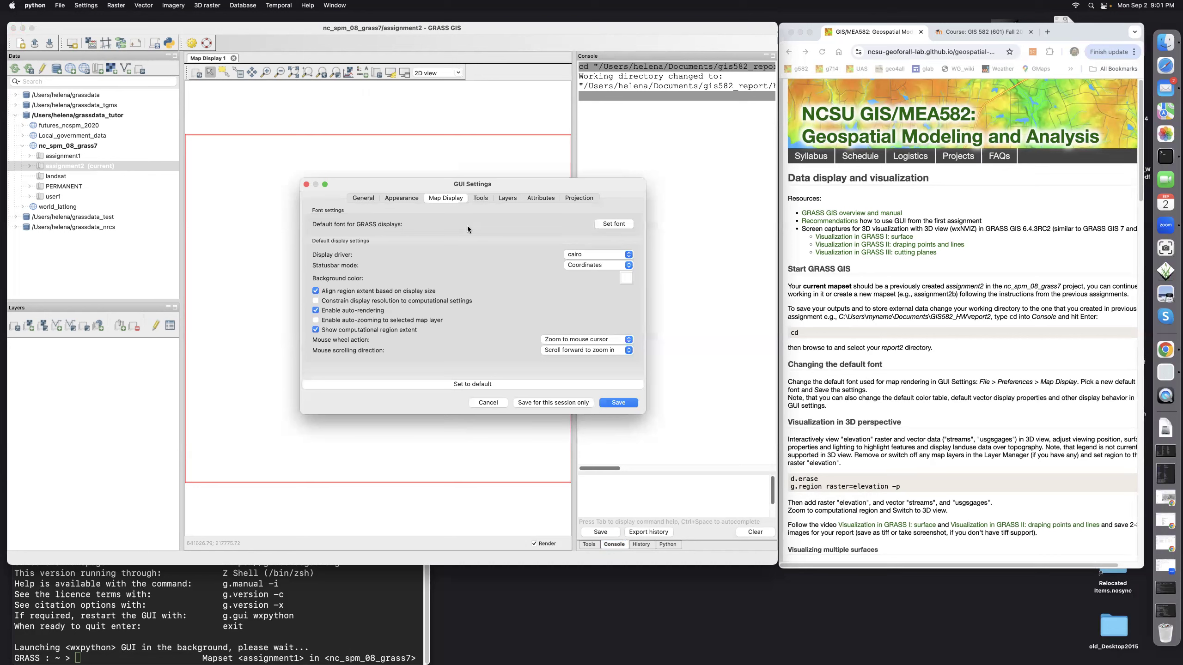
pyautogui.click(611, 224)
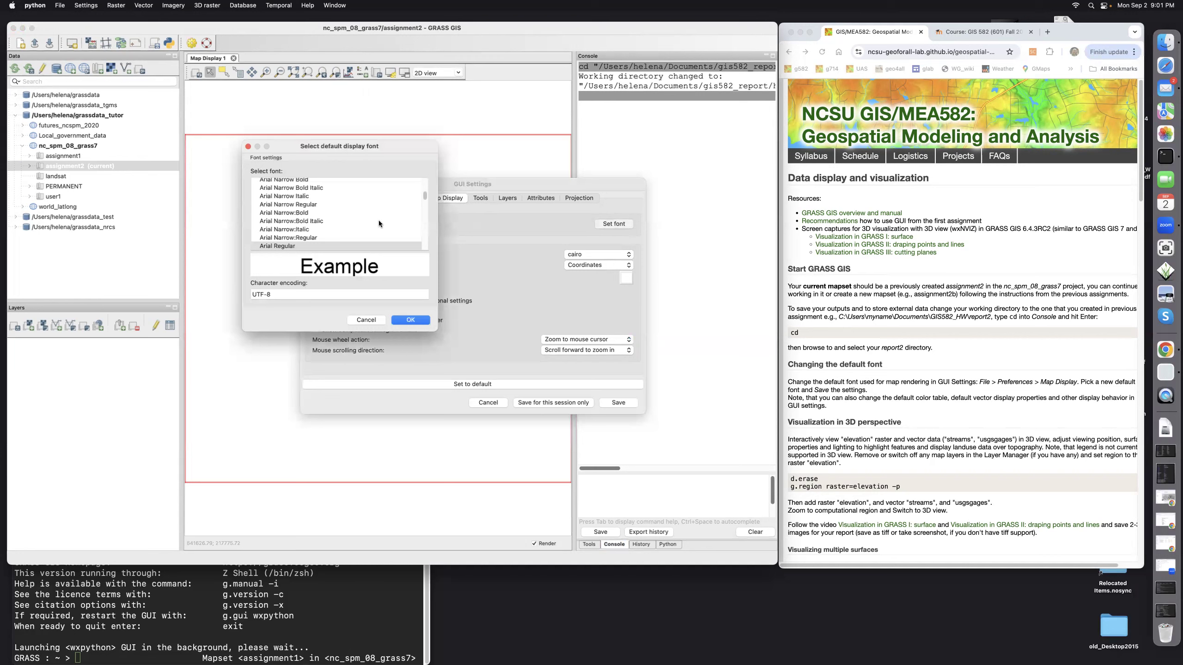
pyautogui.click(281, 247)
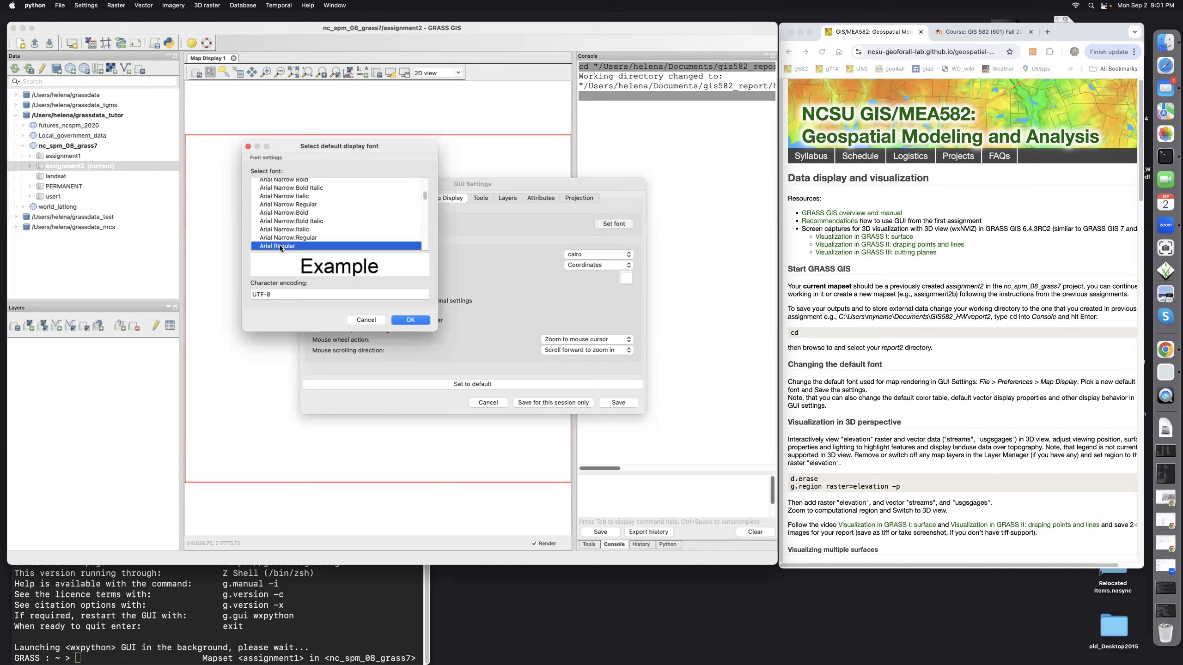
pyautogui.click(411, 320)
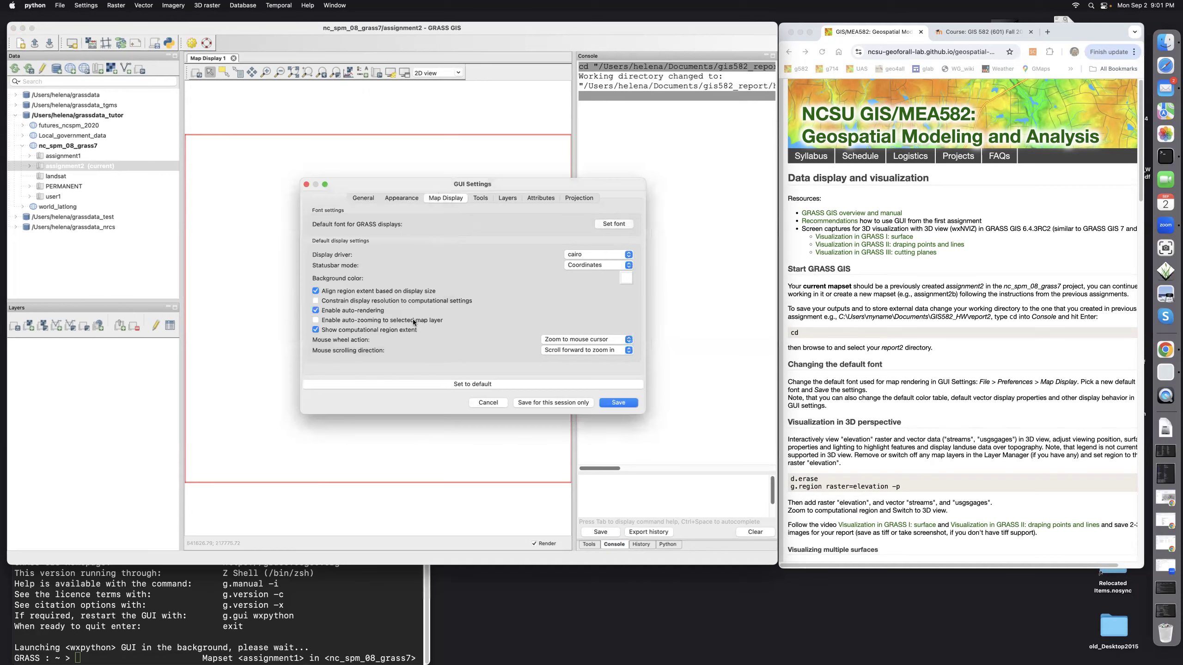
pyautogui.click(619, 402)
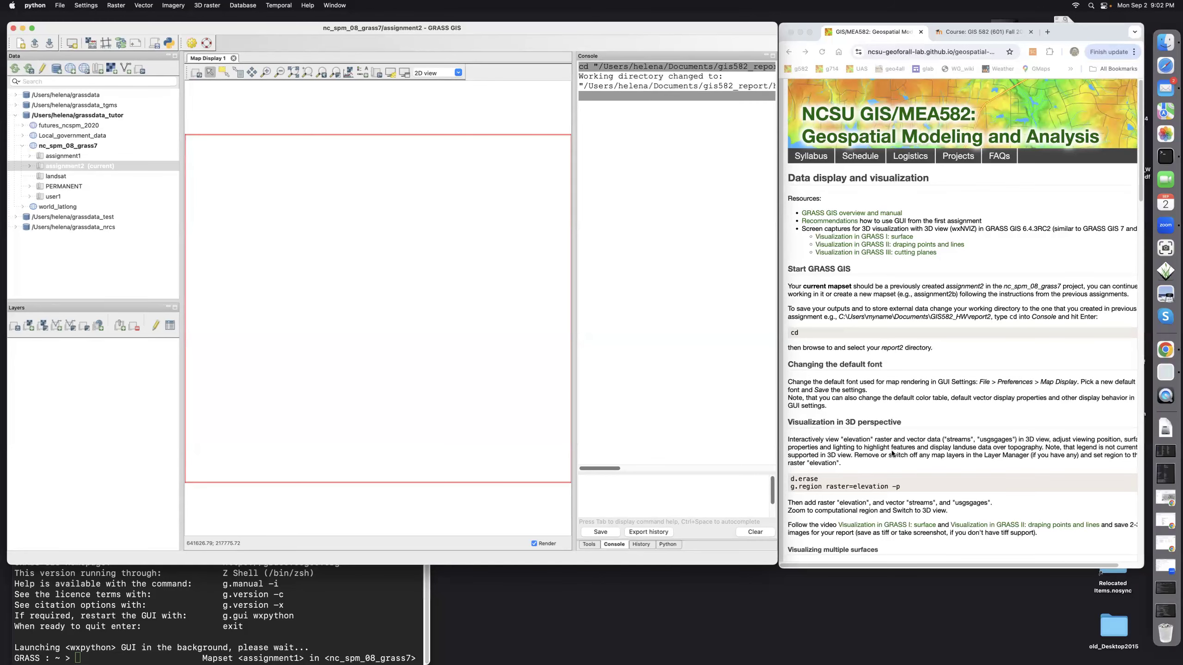
# - Copy the command g.region raster=landuse96_28m -p from the assignment's raster subset section and run it in the GRASS console
pyautogui.scroll(-2, 931, 450)
pyautogui.scroll(-4, 931, 452)
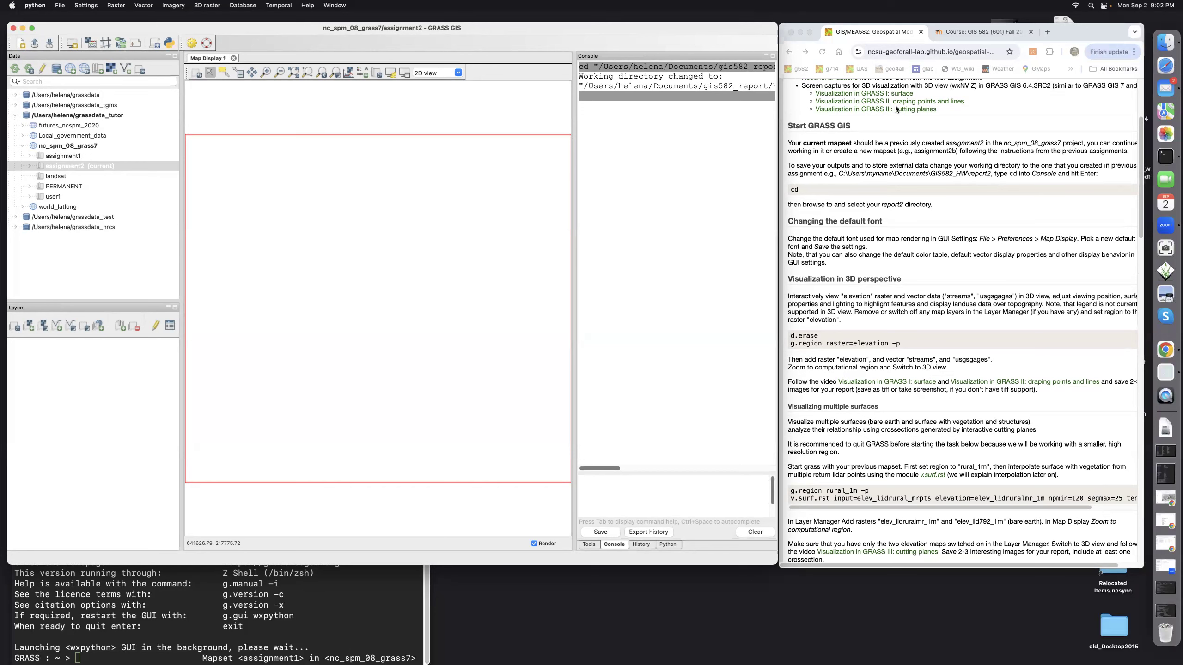
pyautogui.scroll(-5, 889, 294)
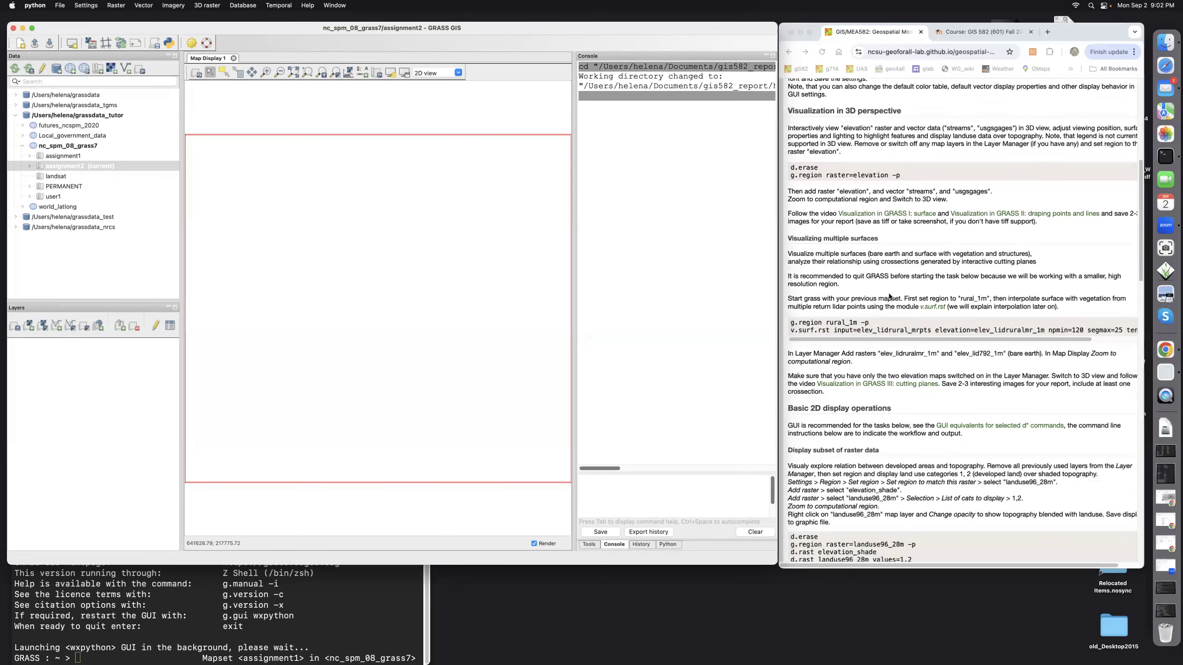
pyautogui.scroll(-8, 889, 296)
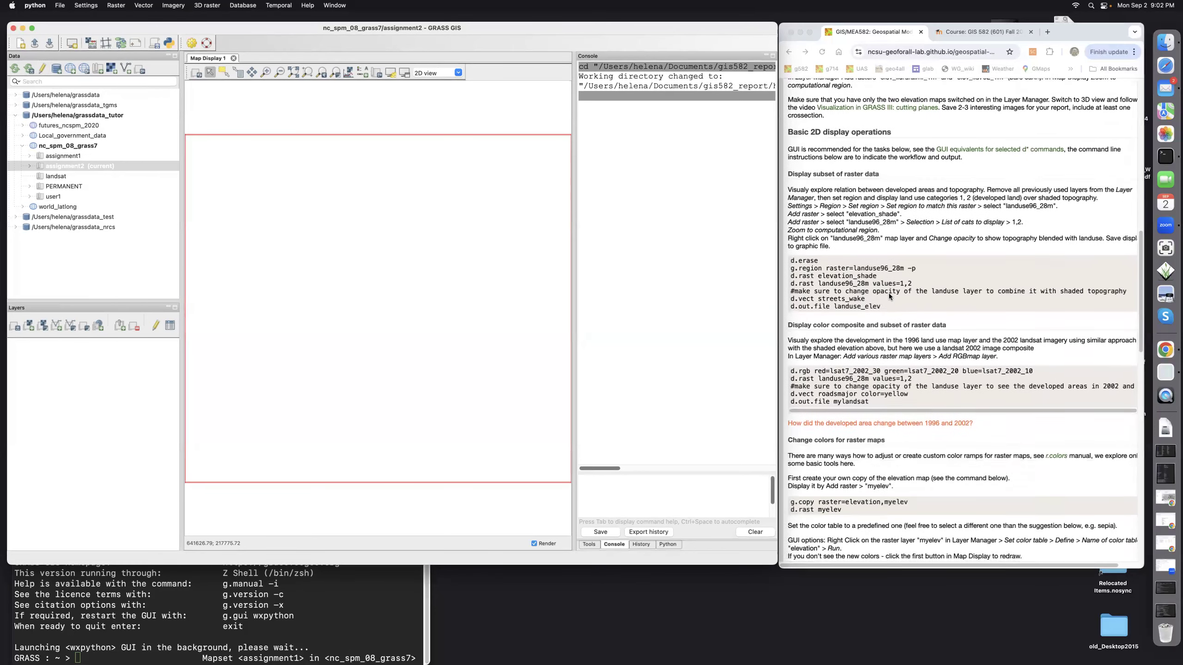
pyautogui.scroll(-1, 871, 197)
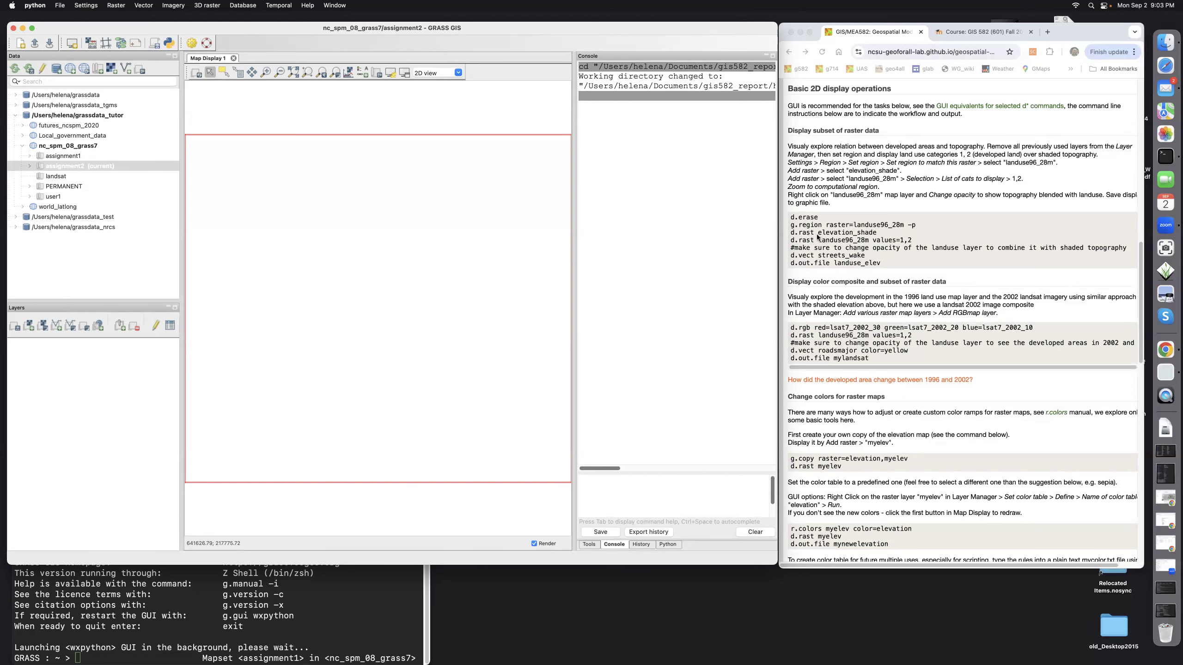
pyautogui.click(789, 226)
pyautogui.moveTo(789, 224); pyautogui.dragTo(916, 226)
pyautogui.press('super+c')
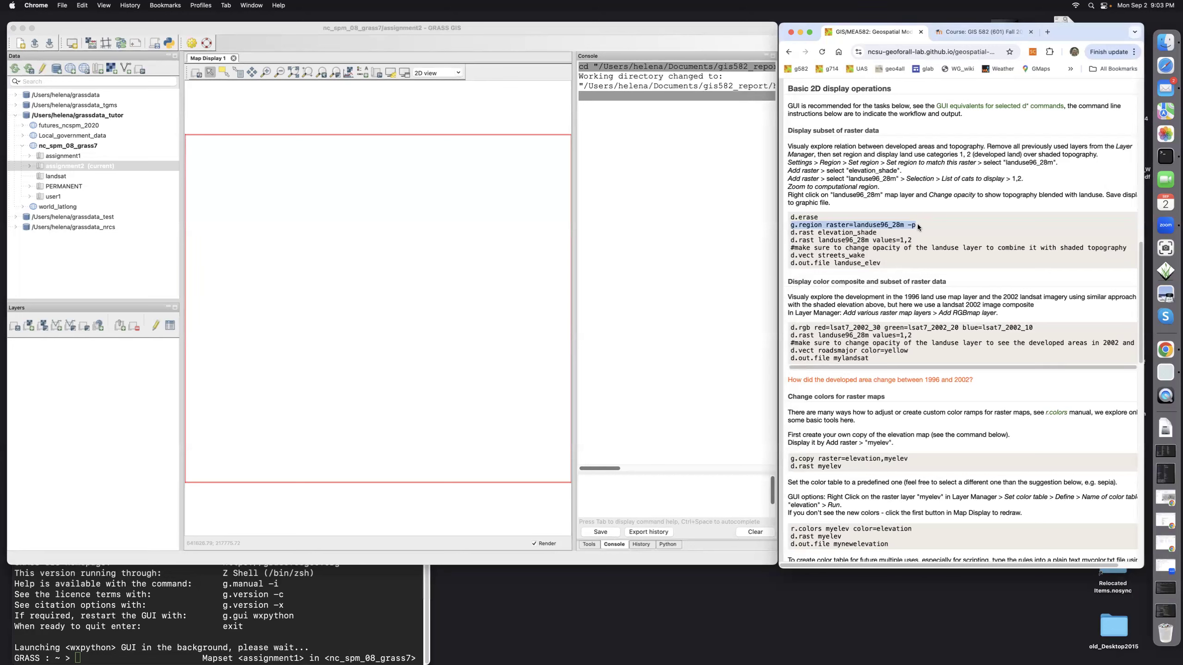
pyautogui.click(678, 480)
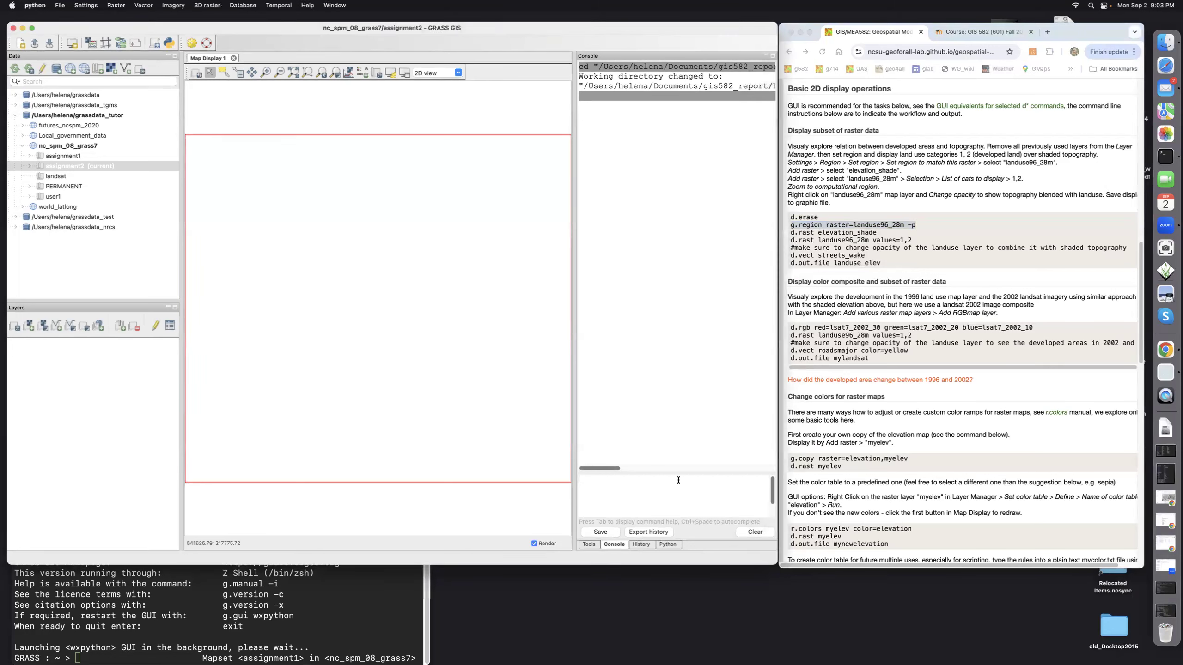
pyautogui.press('super+v')
pyautogui.press('Return')
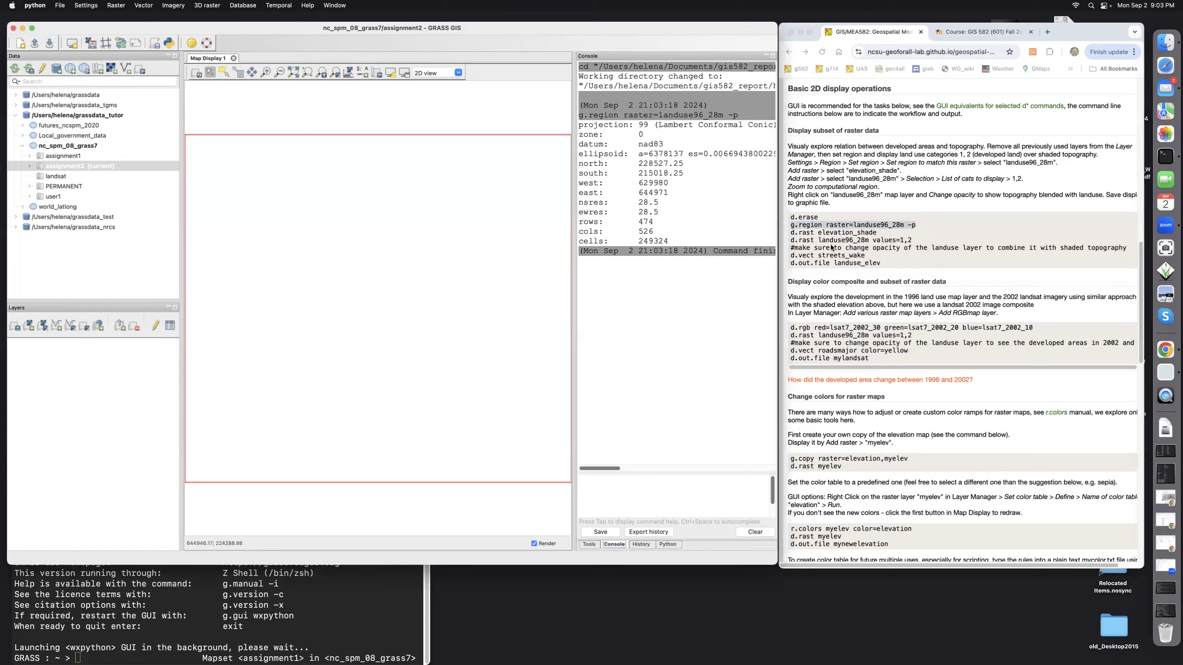
# - Add the elevation_shade raster from the PERMANENT mapset as a map layer
pyautogui.click(28, 326)
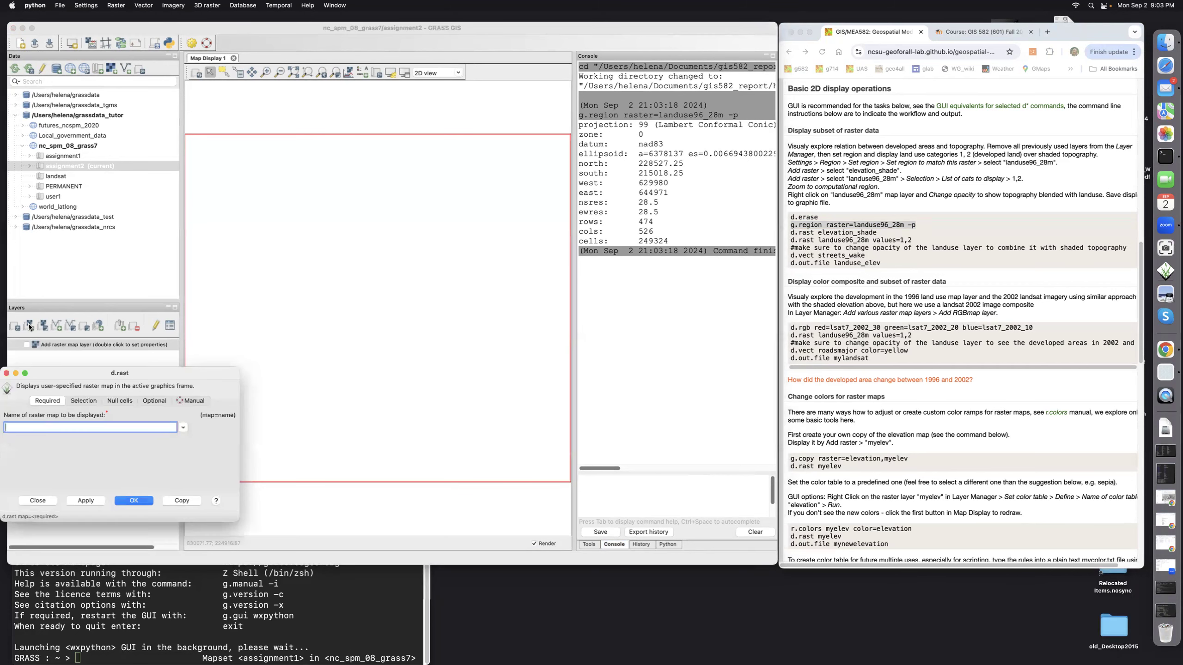
pyautogui.write('elevation_sh')
pyautogui.click(182, 427)
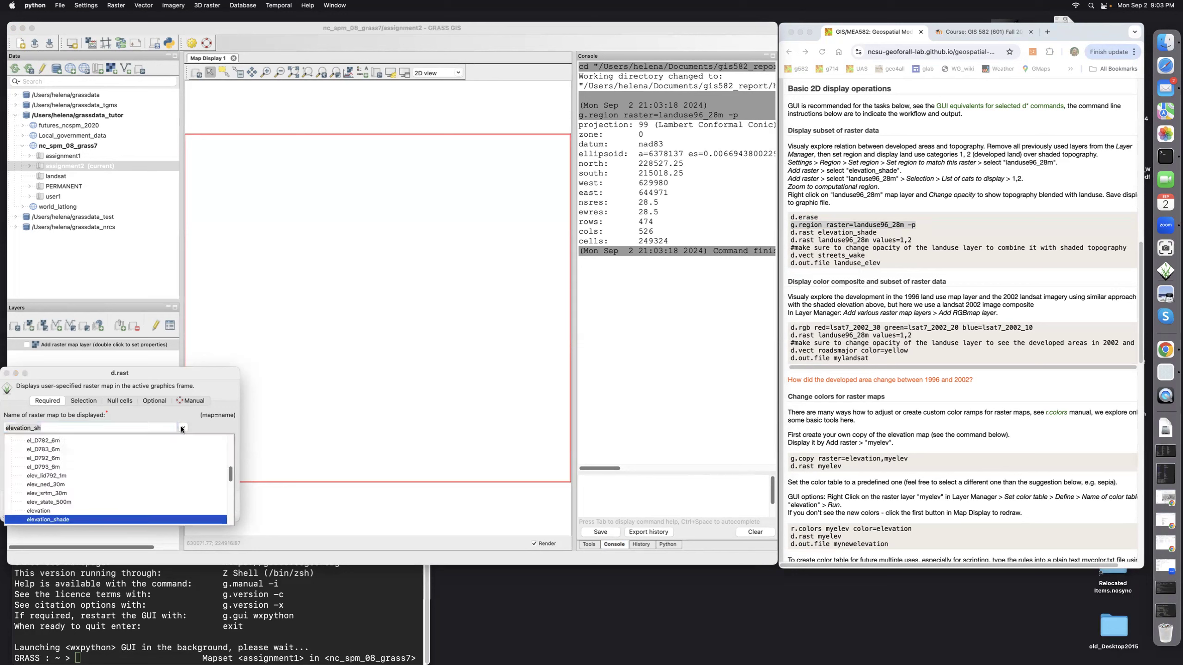
pyautogui.click(70, 520)
pyautogui.click(132, 500)
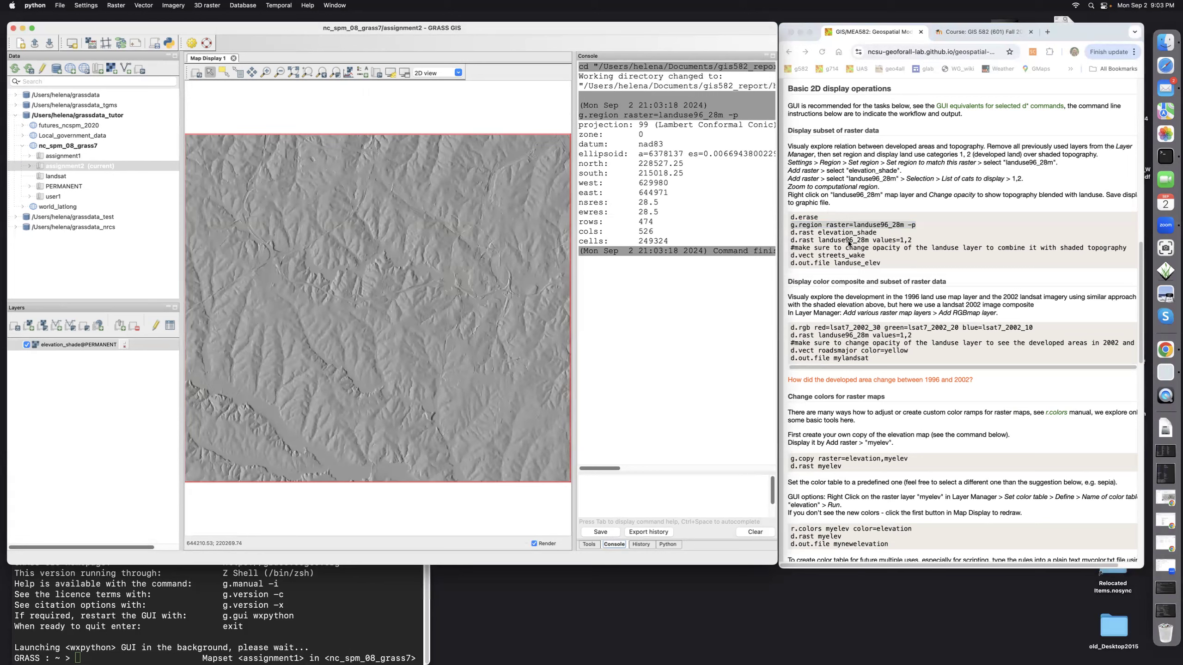
# - Add the landuse96_28m raster from the PERMANENT mapset as a layer above the shaded elevation
pyautogui.click(27, 326)
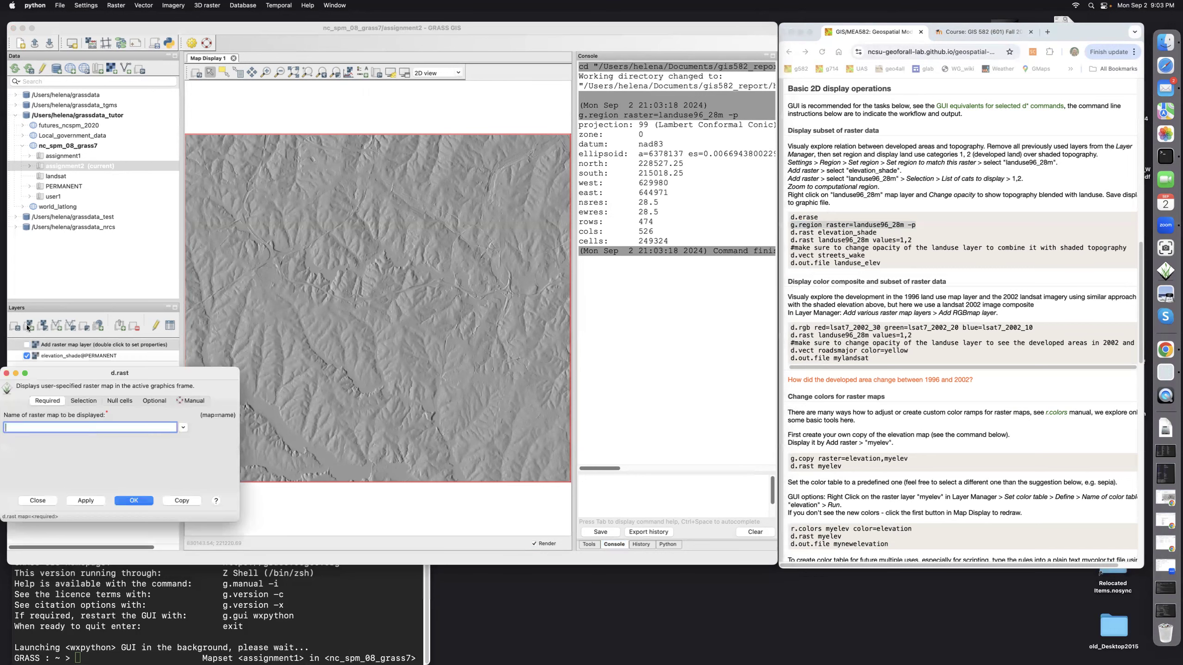
pyautogui.click(182, 427)
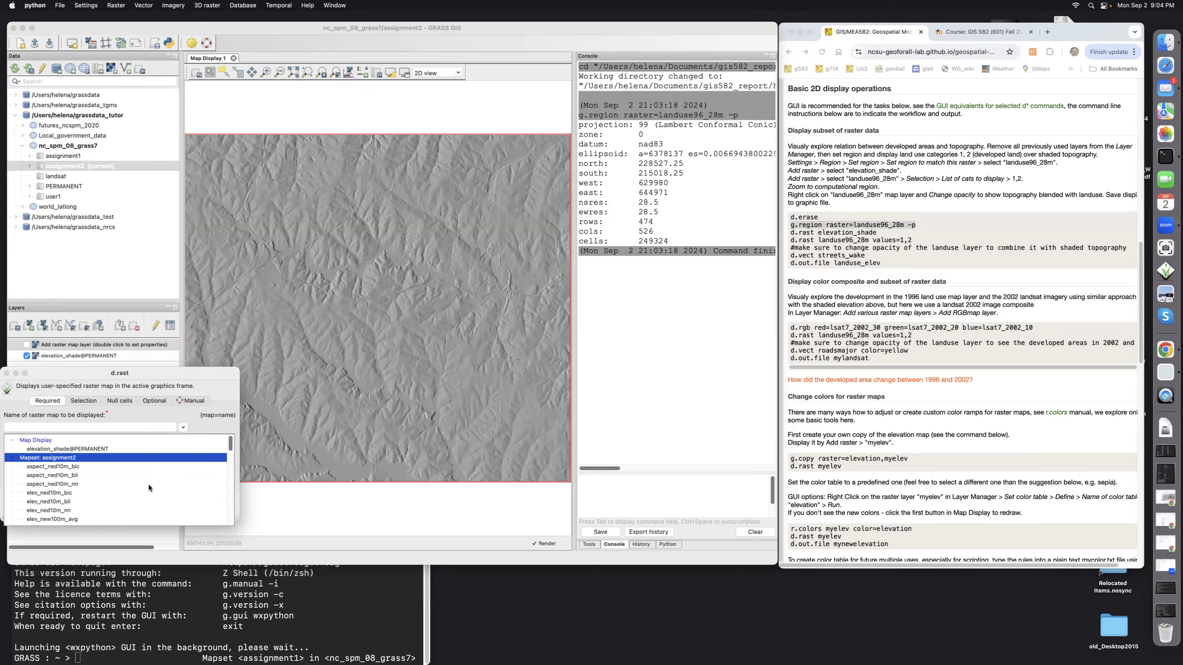
pyautogui.scroll(-10, 148, 485)
pyautogui.scroll(-5, 148, 485)
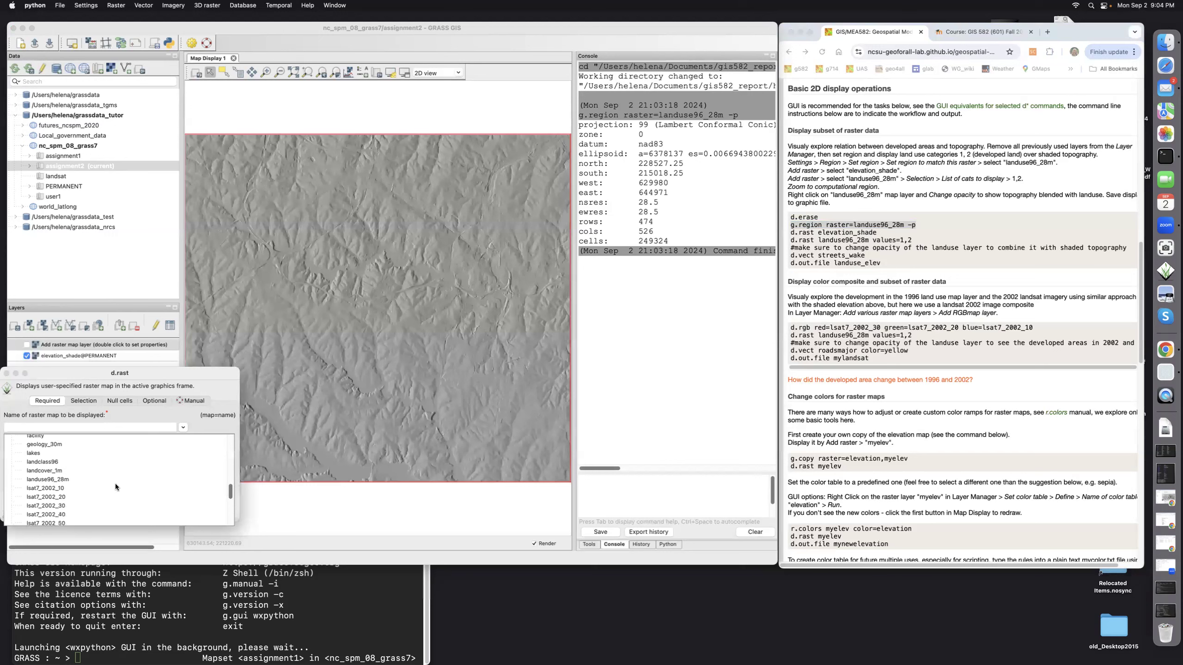
pyautogui.click(61, 479)
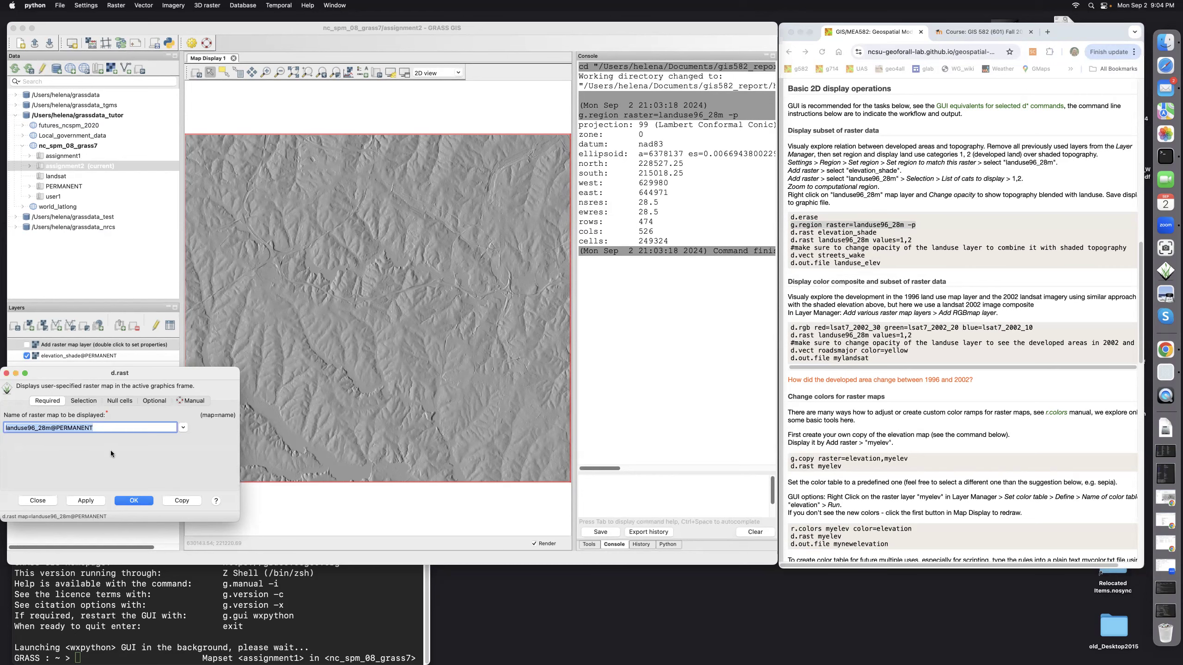
pyautogui.click(141, 501)
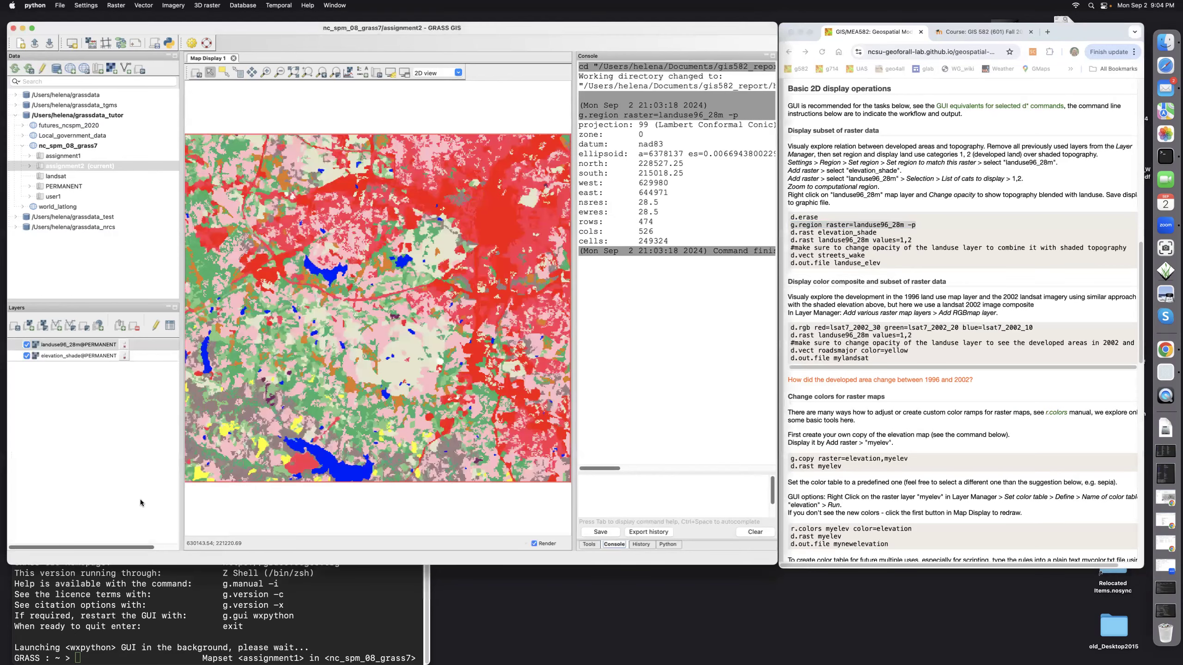
# - Restrict the landuse96_28m layer to display only categories 1,2
pyautogui.doubleClick(84, 345)
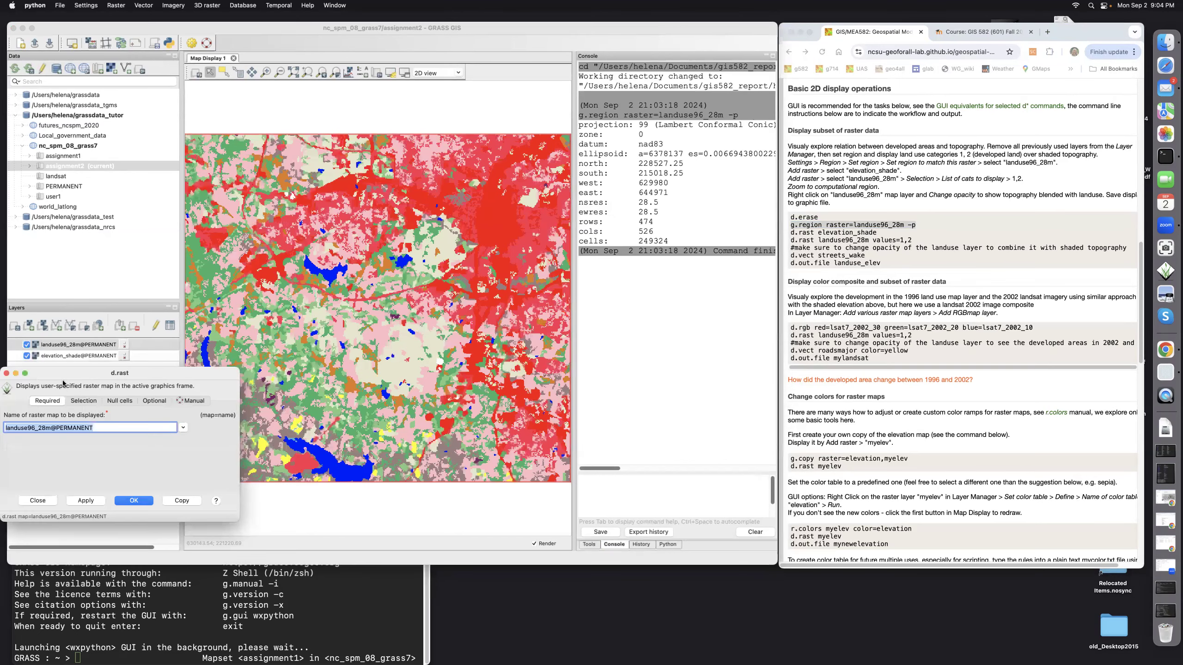
pyautogui.click(78, 403)
pyautogui.write('1,2')
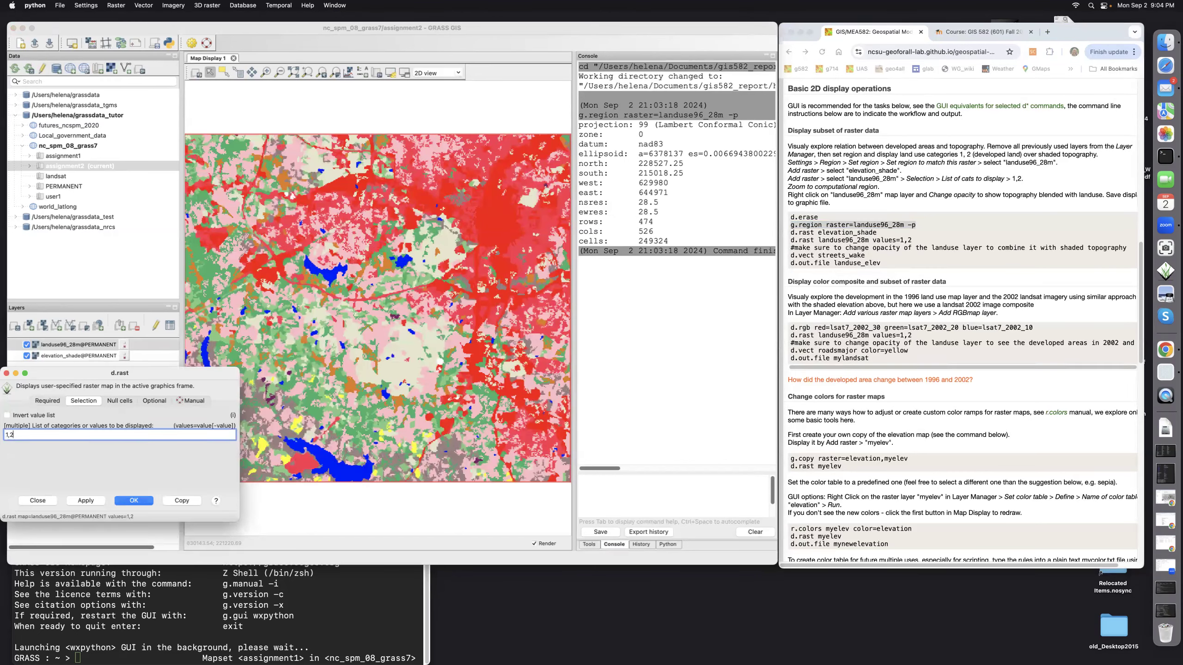
pyautogui.click(130, 502)
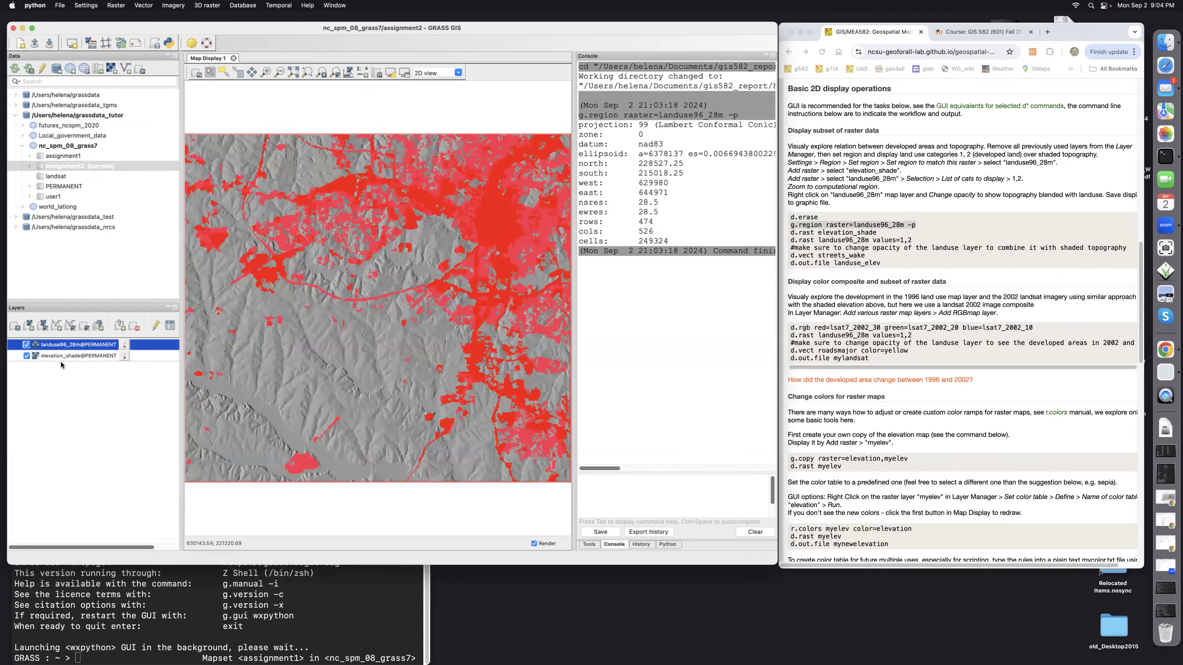
# - Set the opacity of the landuse96_28m layer to 49% so it blends with the shaded topography
pyautogui.rightClick(75, 344)
pyautogui.click(106, 380)
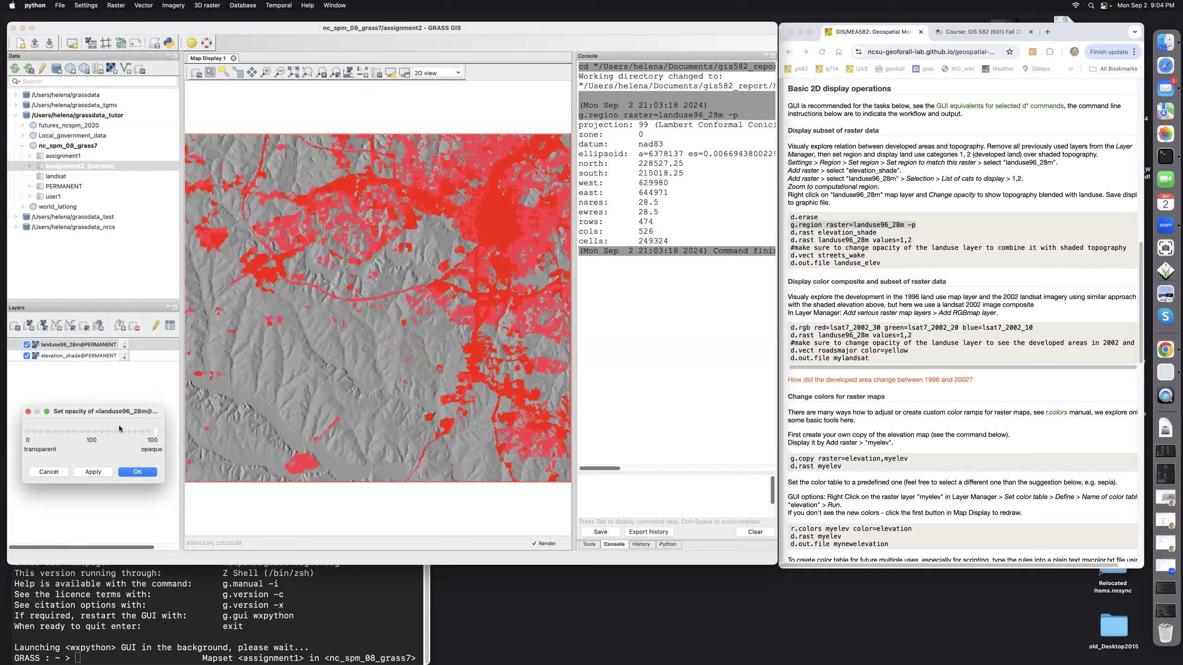
pyautogui.moveTo(155, 434); pyautogui.dragTo(129, 434)
pyautogui.click(137, 472)
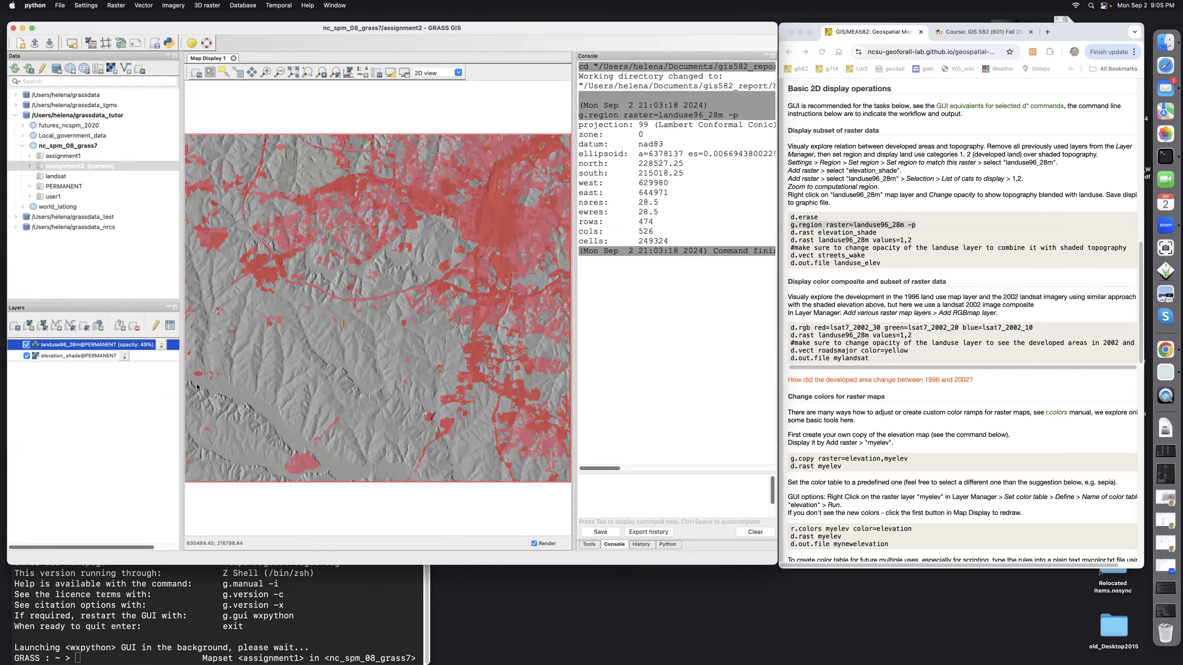
# - Add the streets_wake vector map from the PERMANENT mapset as a layer over the land use
pyautogui.click(56, 326)
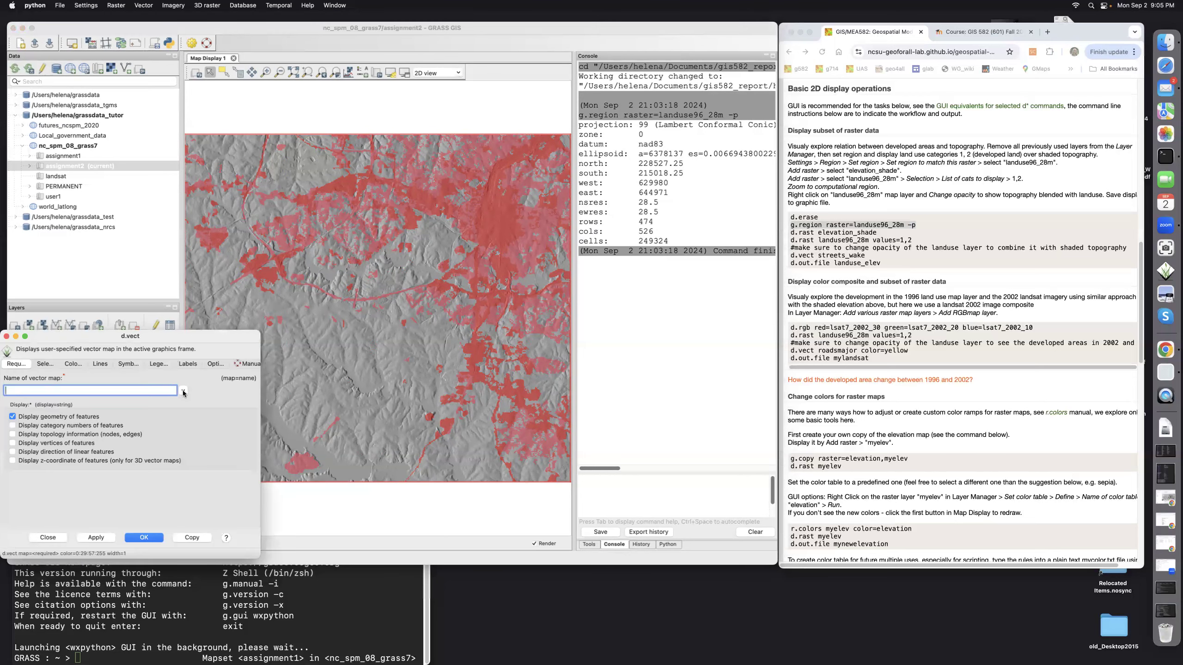
pyautogui.click(183, 393)
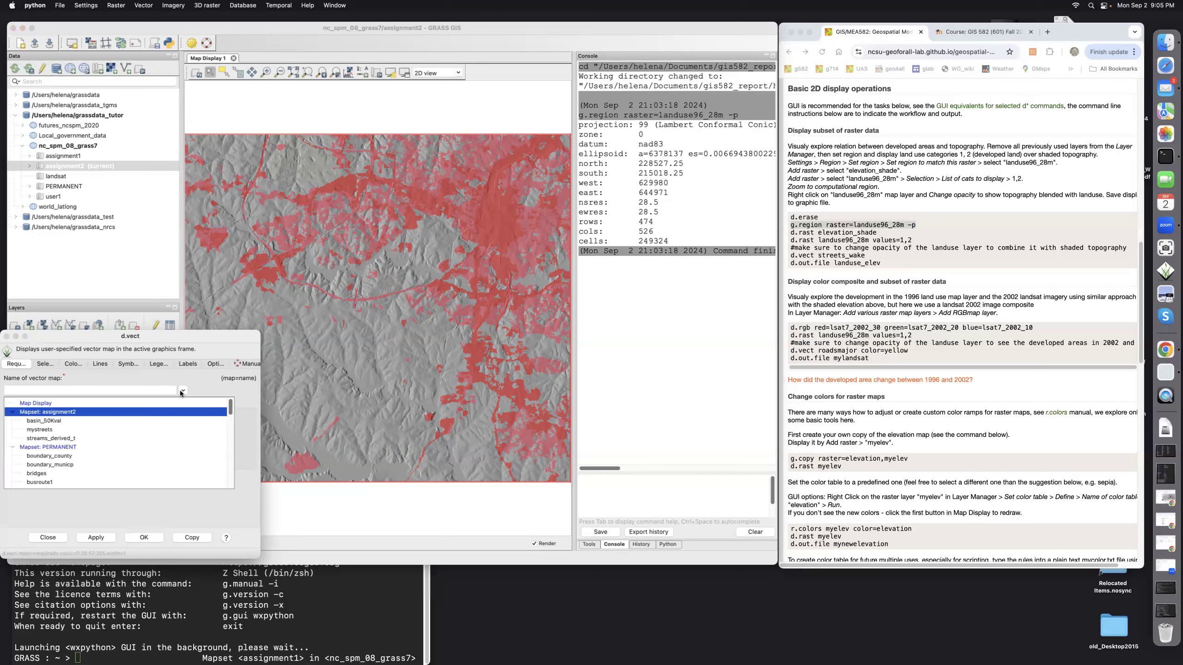
pyautogui.scroll(-10, 168, 455)
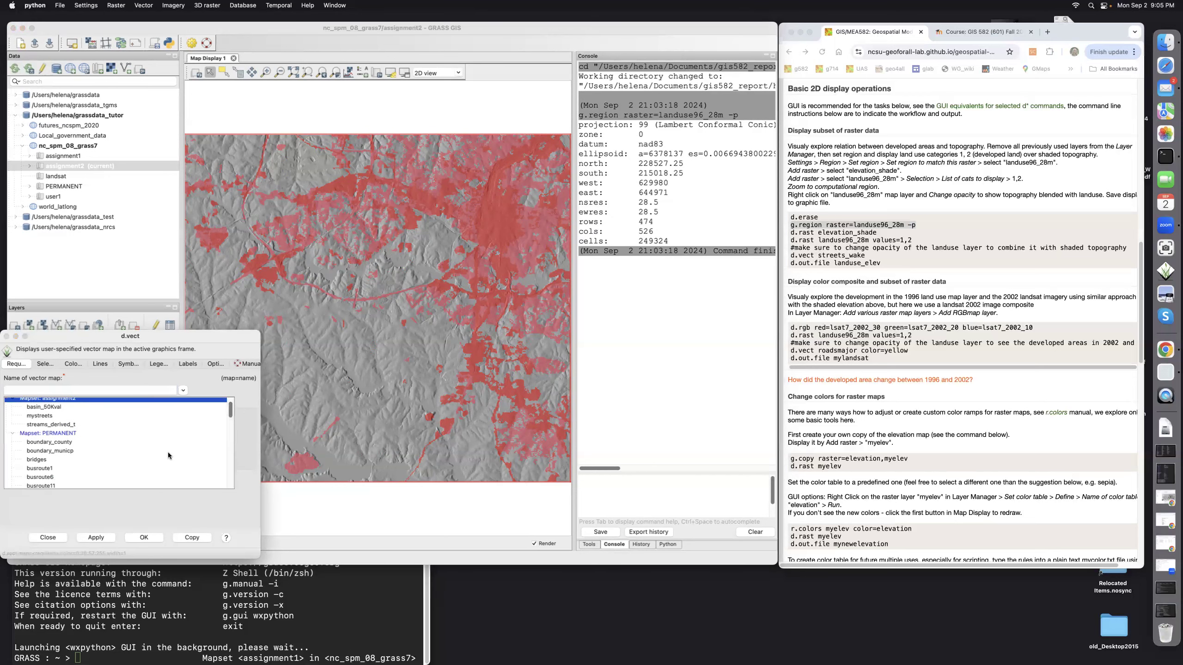
pyautogui.scroll(-10, 168, 456)
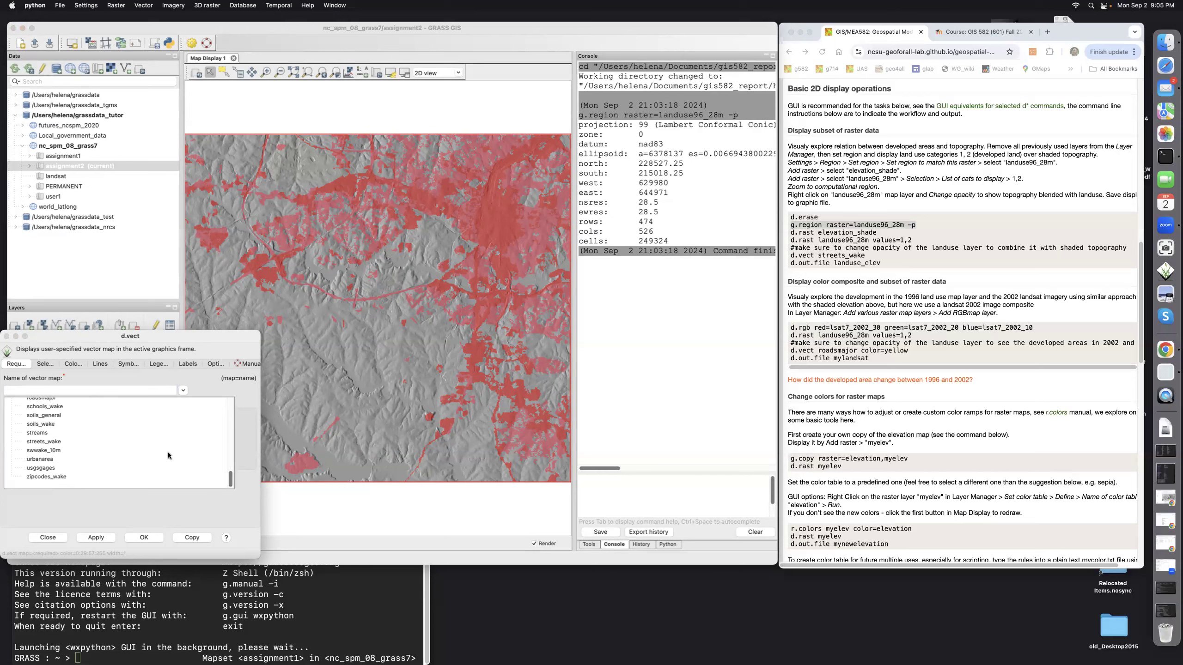
pyautogui.click(56, 442)
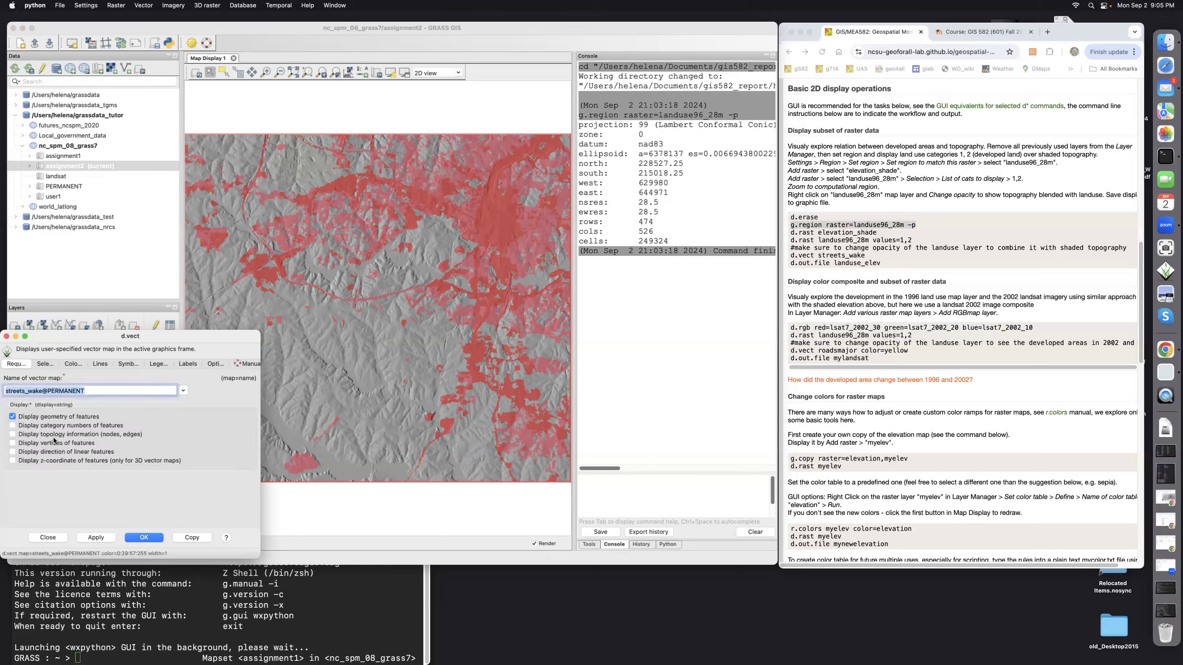
pyautogui.click(143, 538)
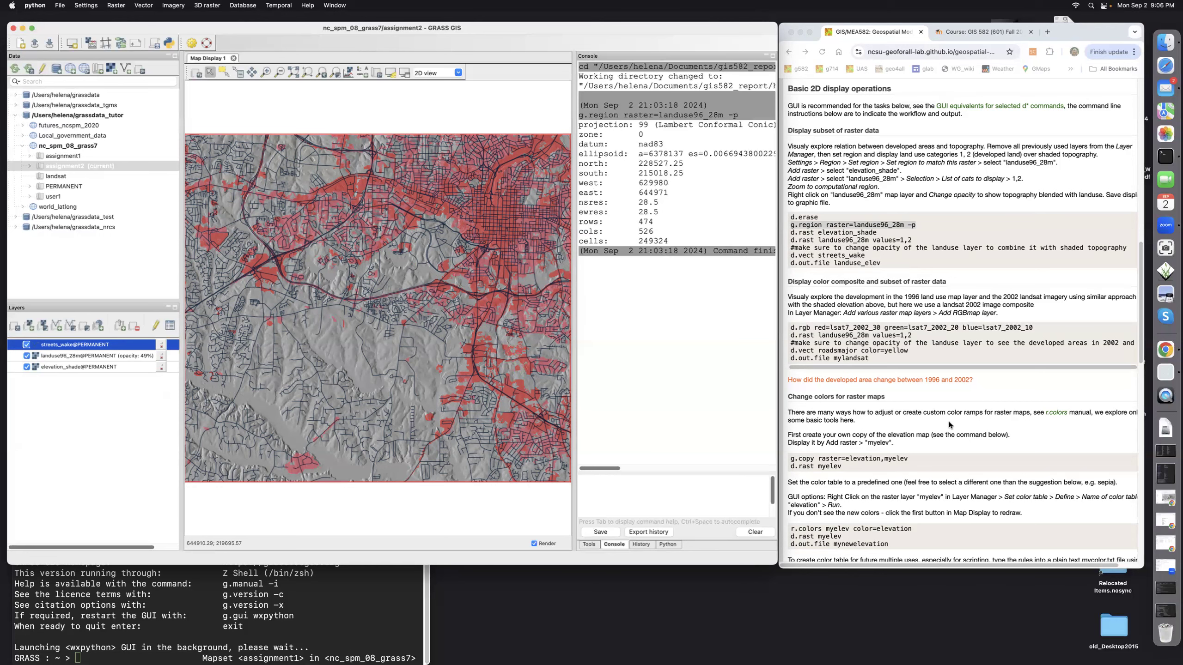
# - Export the map display at 836 by 985 pixels as a PNG file named landuse_elev in the hw2 folder
pyautogui.scroll(-1, 949, 425)
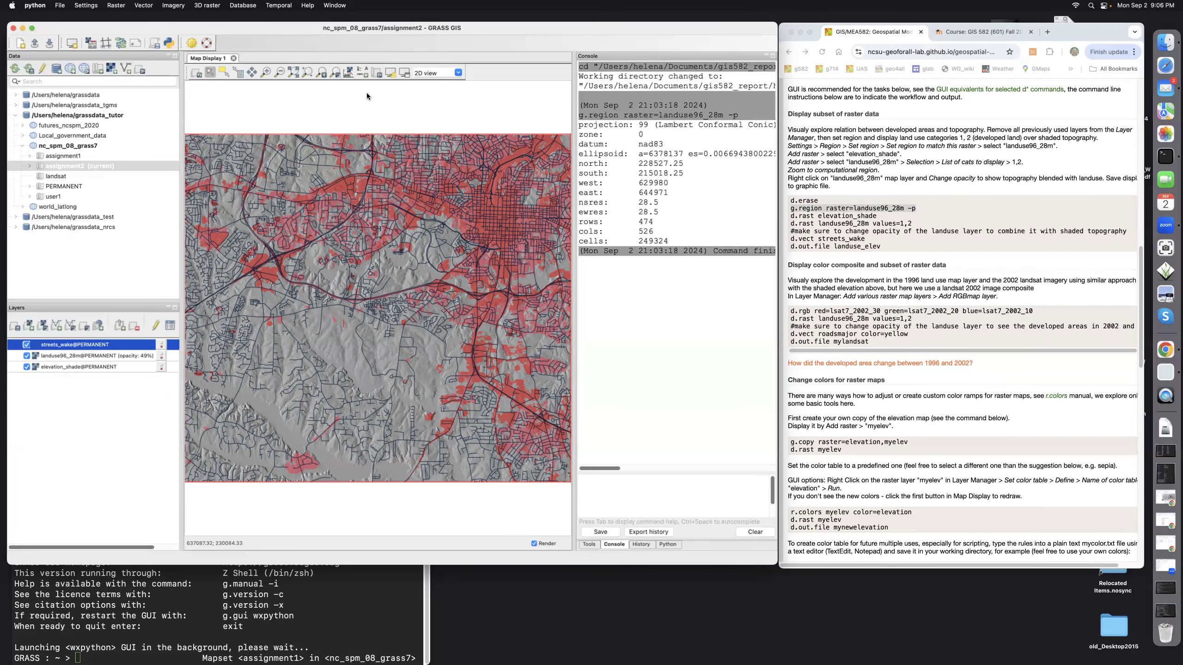
pyautogui.click(377, 73)
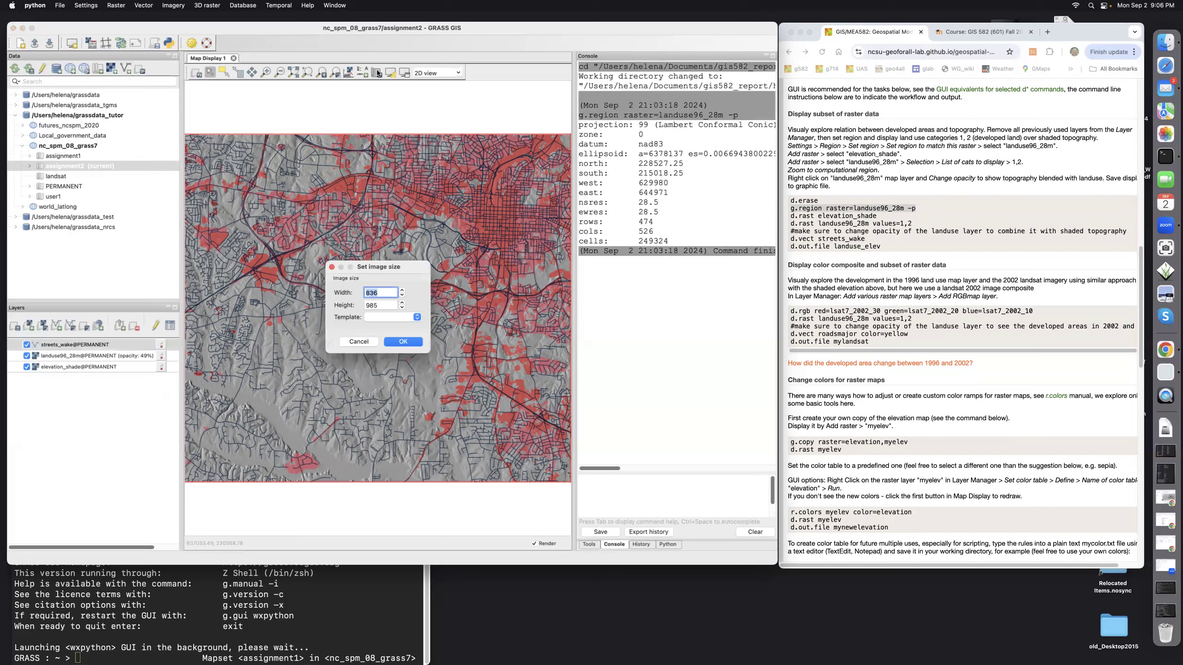
pyautogui.click(410, 342)
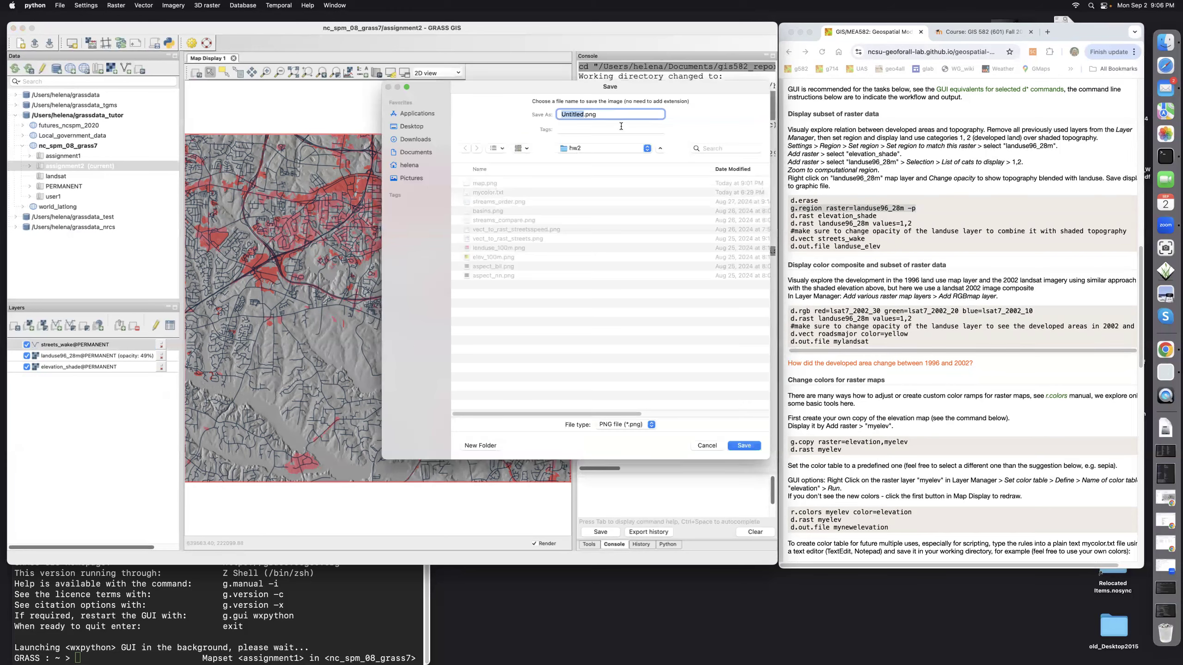
pyautogui.press('BackSpace')
pyautogui.write('landuse_elev')
pyautogui.click(744, 446)
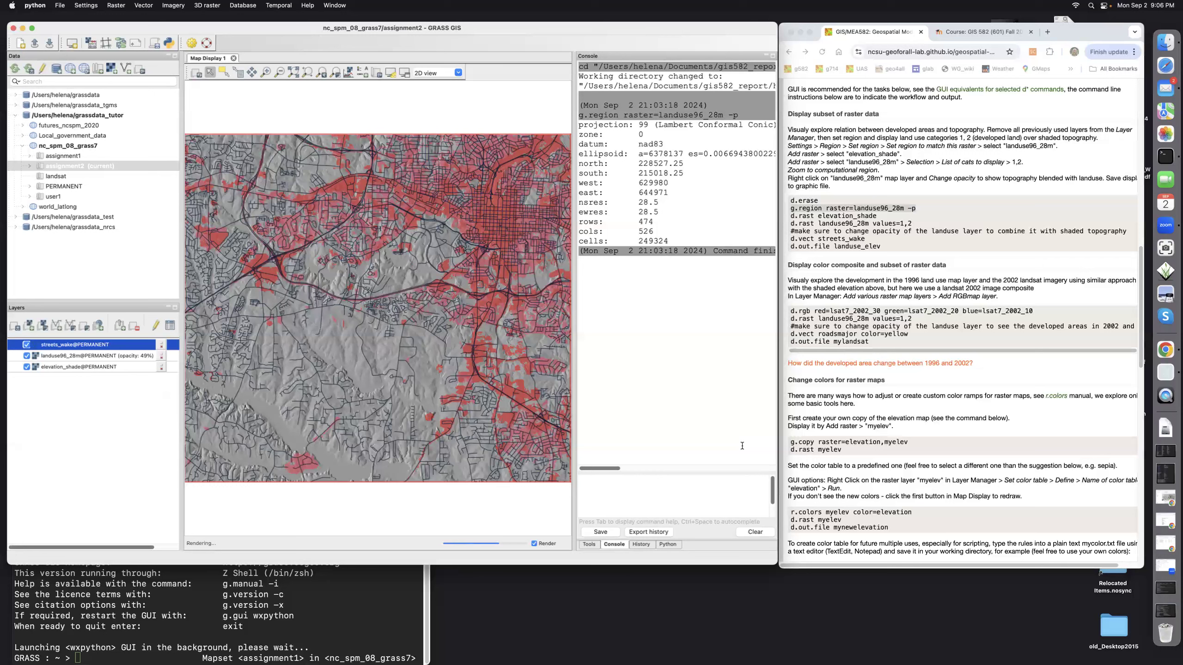
# - Copy d.rgb red=lsat7_2002_30 green=lsat7_2002_20 blue=lsat7_2002_10 and d.rast landuse96_28m values=1,2 from the assignment and run both in the GRASS console
pyautogui.click(791, 314)
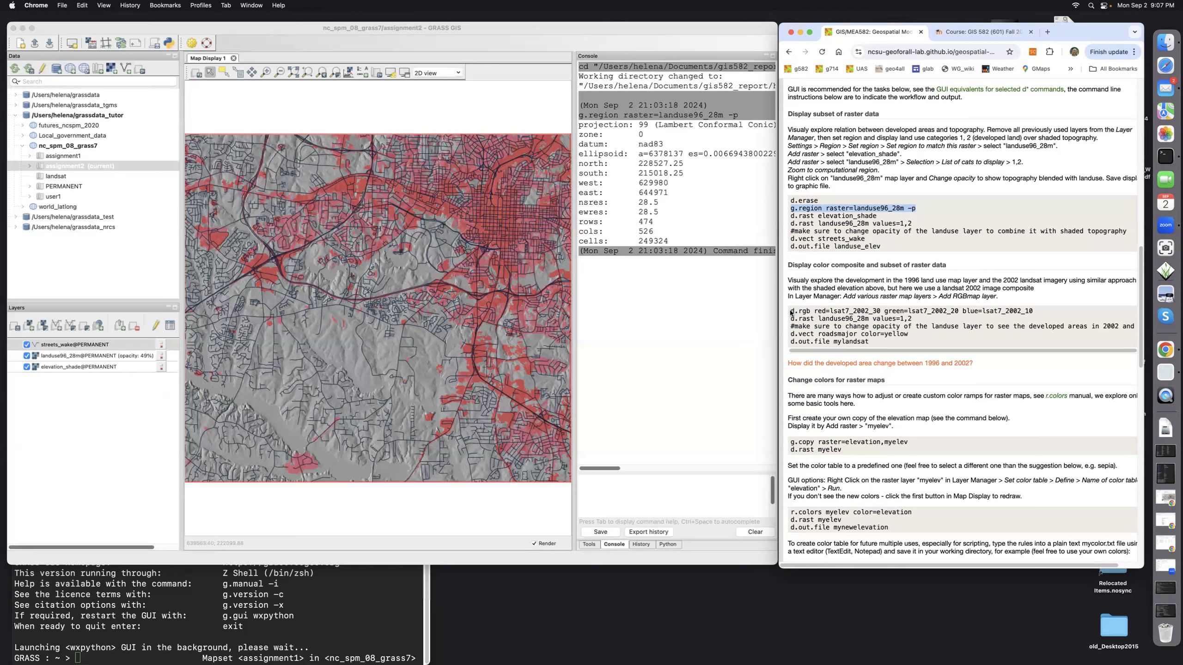
pyautogui.click(790, 311)
pyautogui.moveTo(791, 310); pyautogui.dragTo(1033, 318)
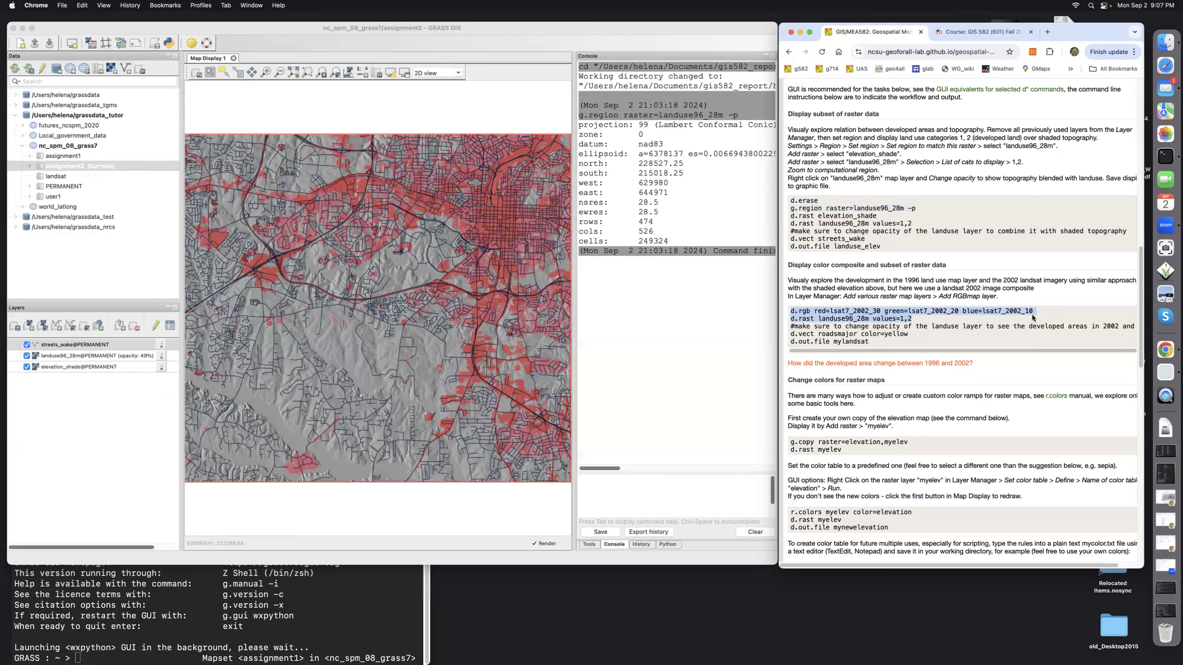
pyautogui.press('super+c')
pyautogui.click(613, 480)
pyautogui.press('super+v')
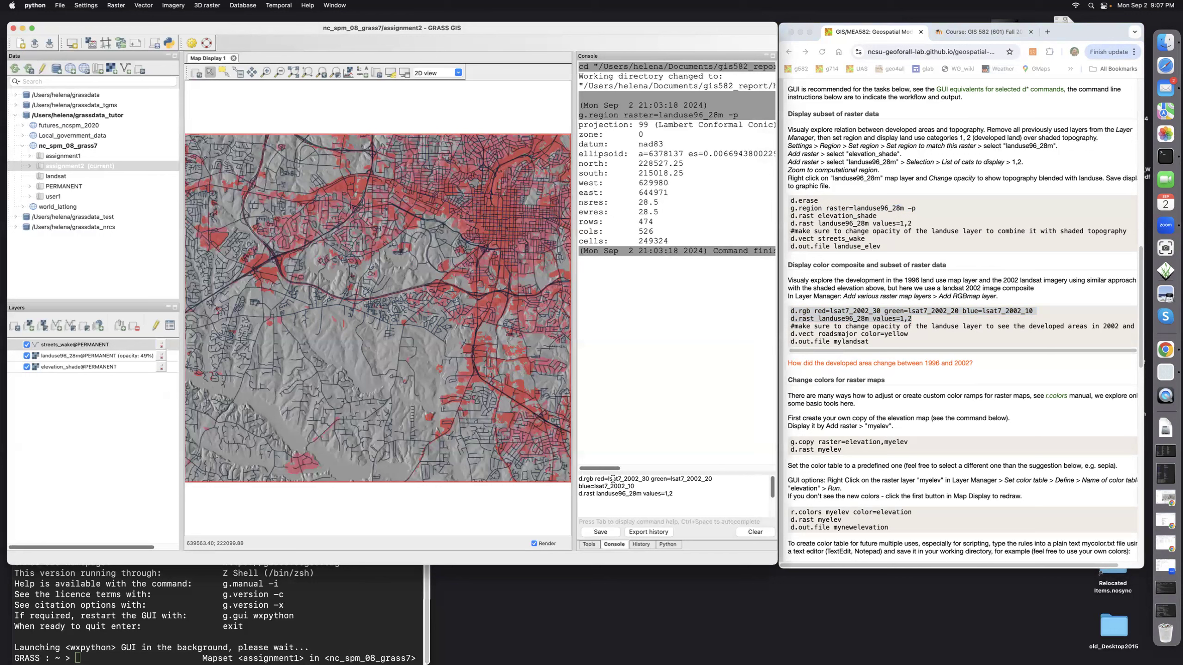
pyautogui.press('Return')
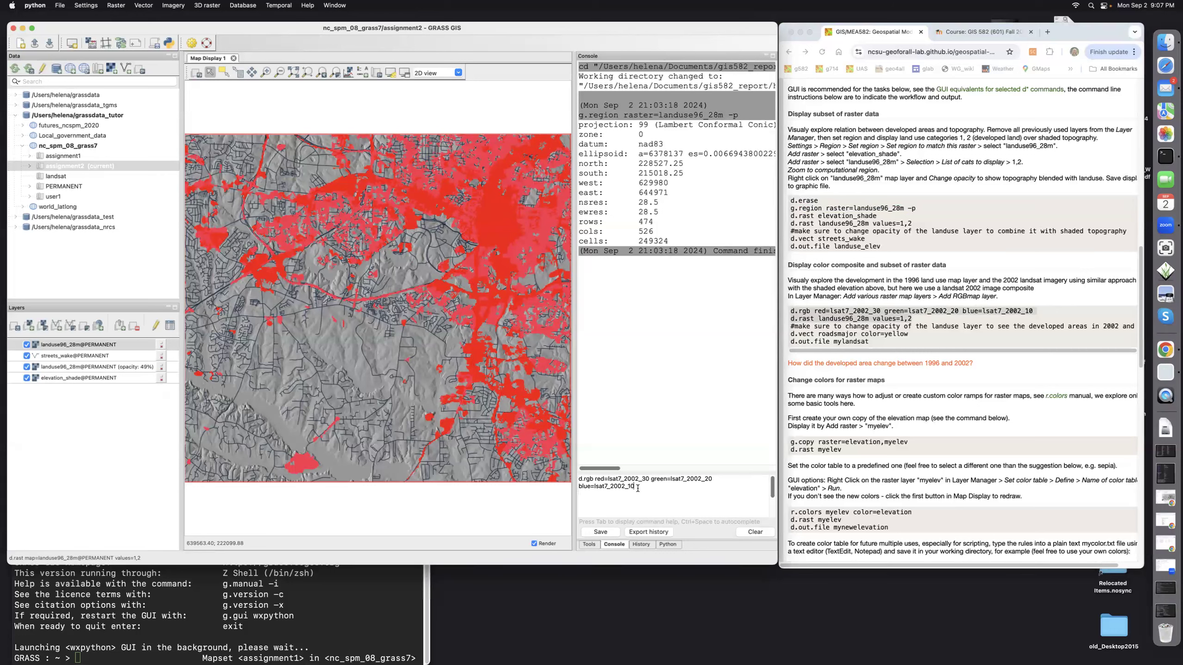
pyautogui.press('Return')
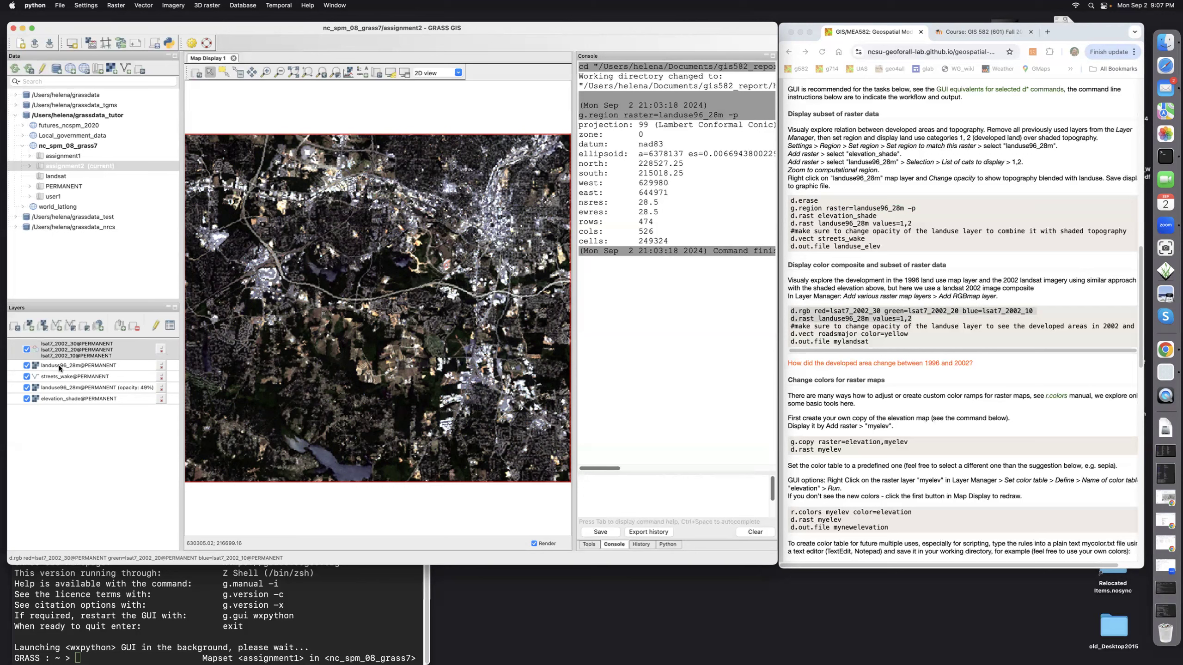
# - Move the newly added landuse96_28m layer above the Landsat RGB layer and set its opacity to 47%
pyautogui.moveTo(59, 365); pyautogui.dragTo(55, 344)
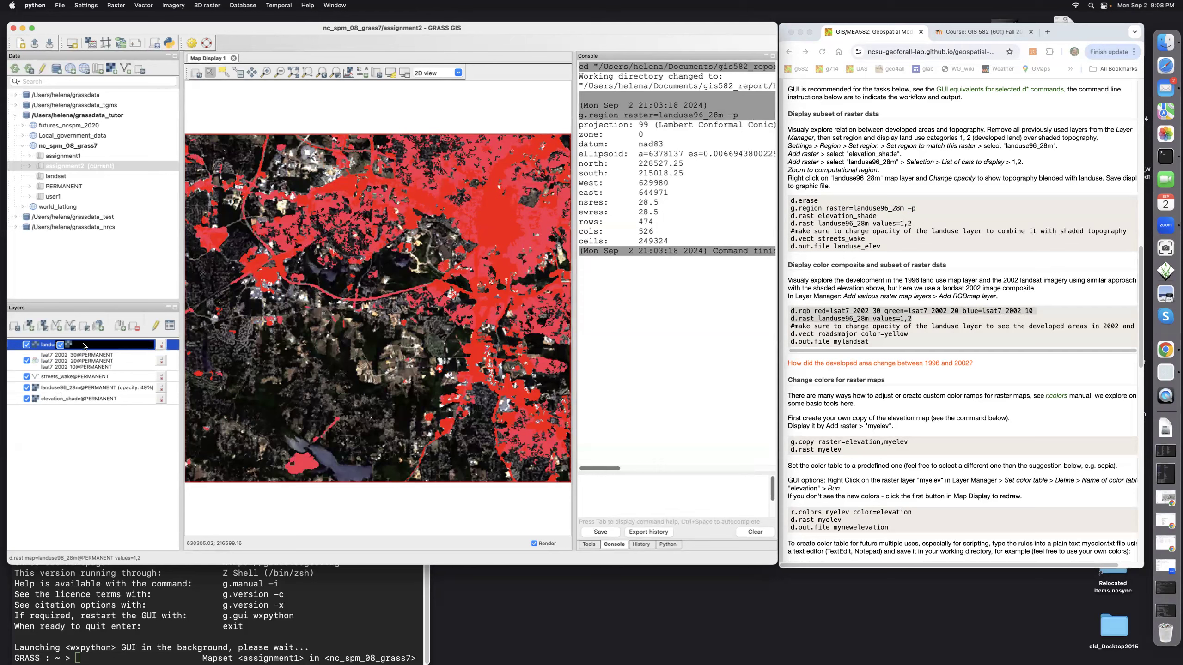
pyautogui.rightClick(49, 346)
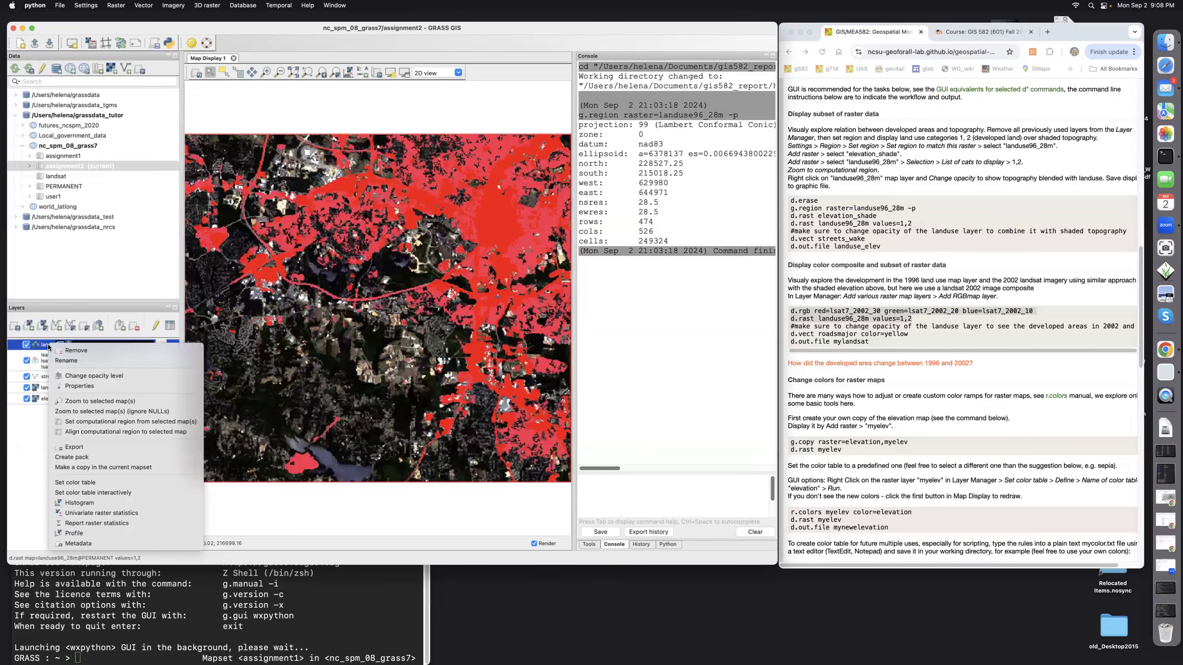
pyautogui.click(74, 376)
pyautogui.moveTo(156, 432); pyautogui.dragTo(93, 438)
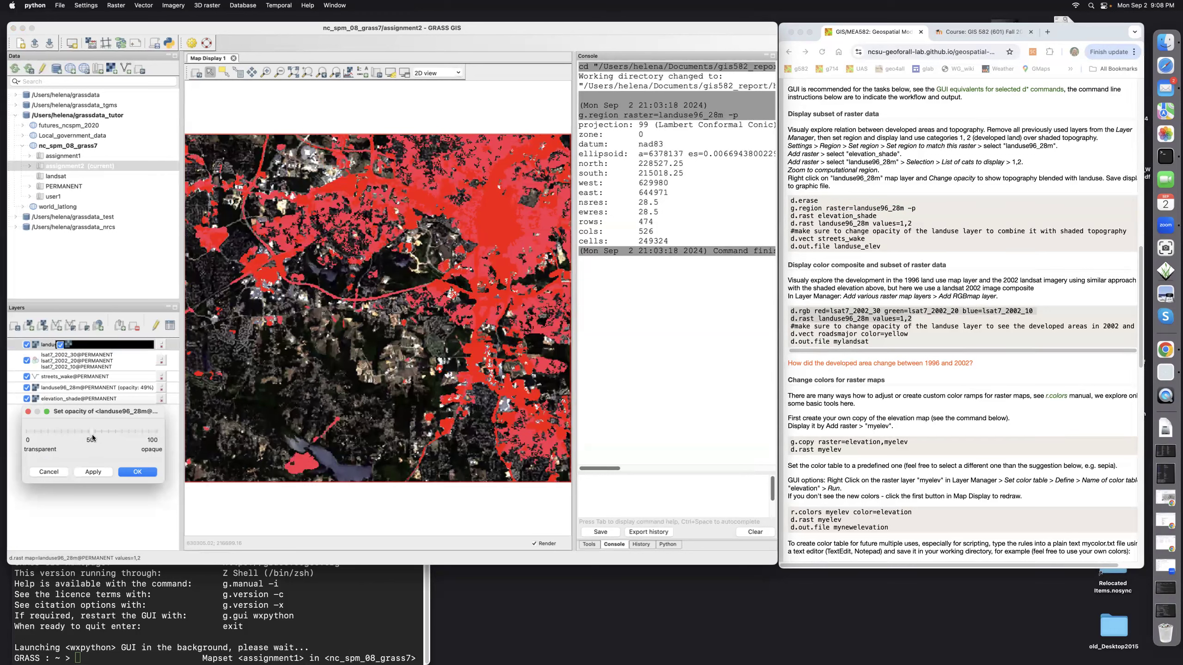
pyautogui.click(130, 471)
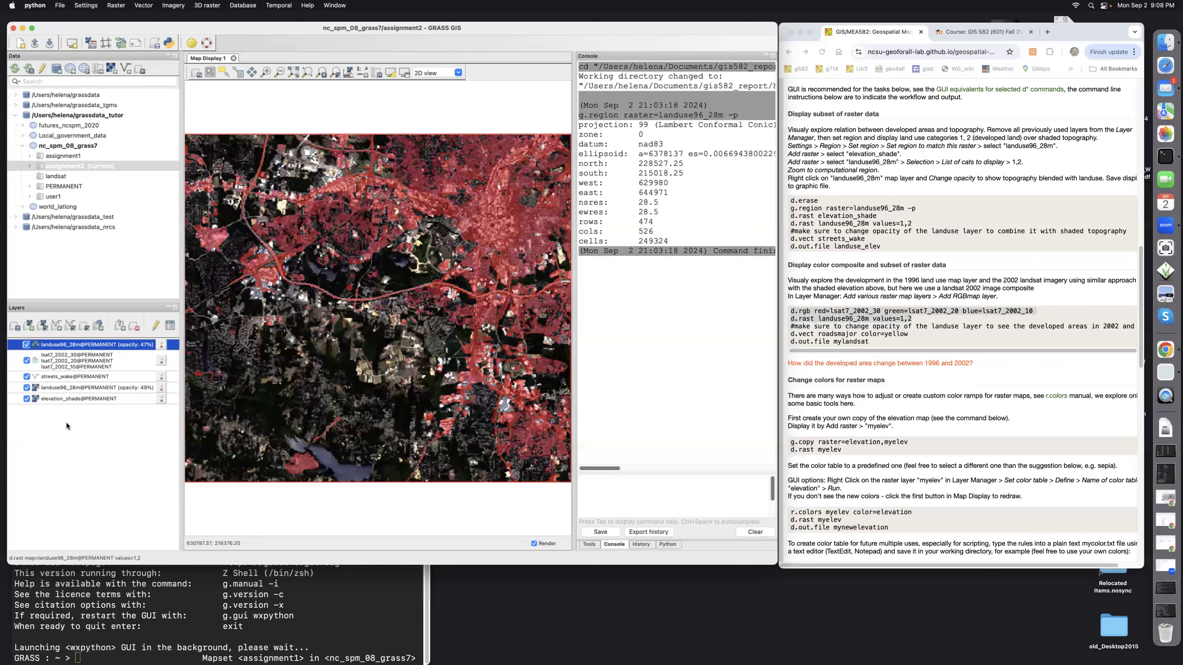
# - Move the streets_wake layer above all other layers and set its feature color to yellow (237:255:0)
pyautogui.moveTo(56, 375); pyautogui.dragTo(54, 343)
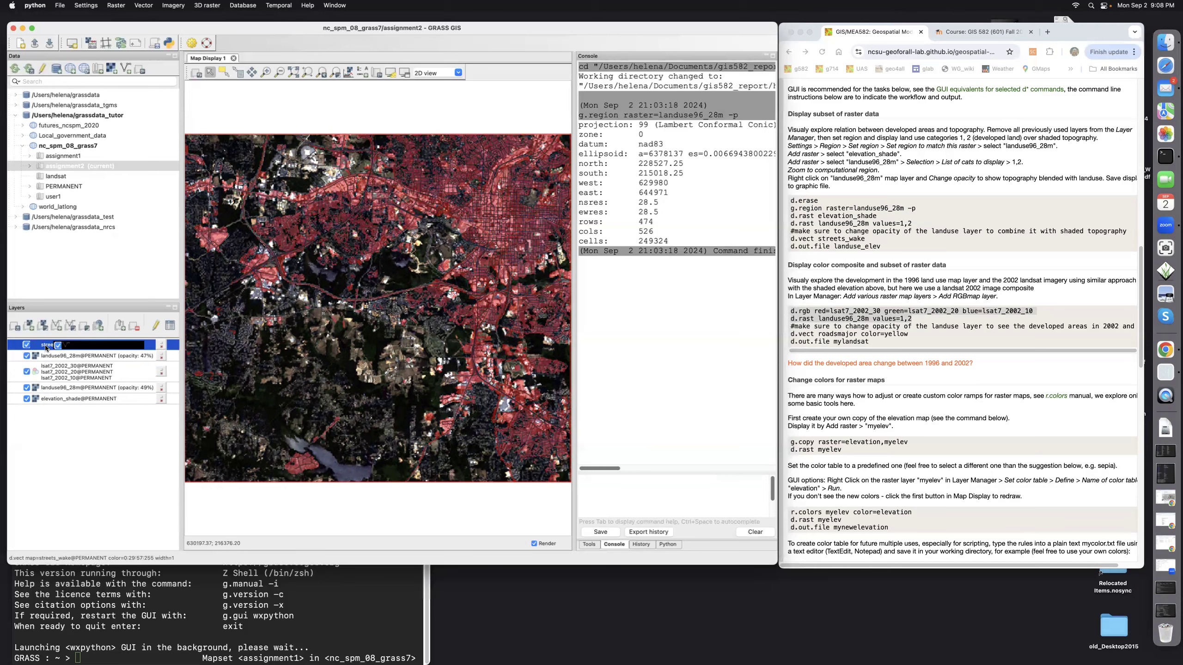
pyautogui.doubleClick(46, 347)
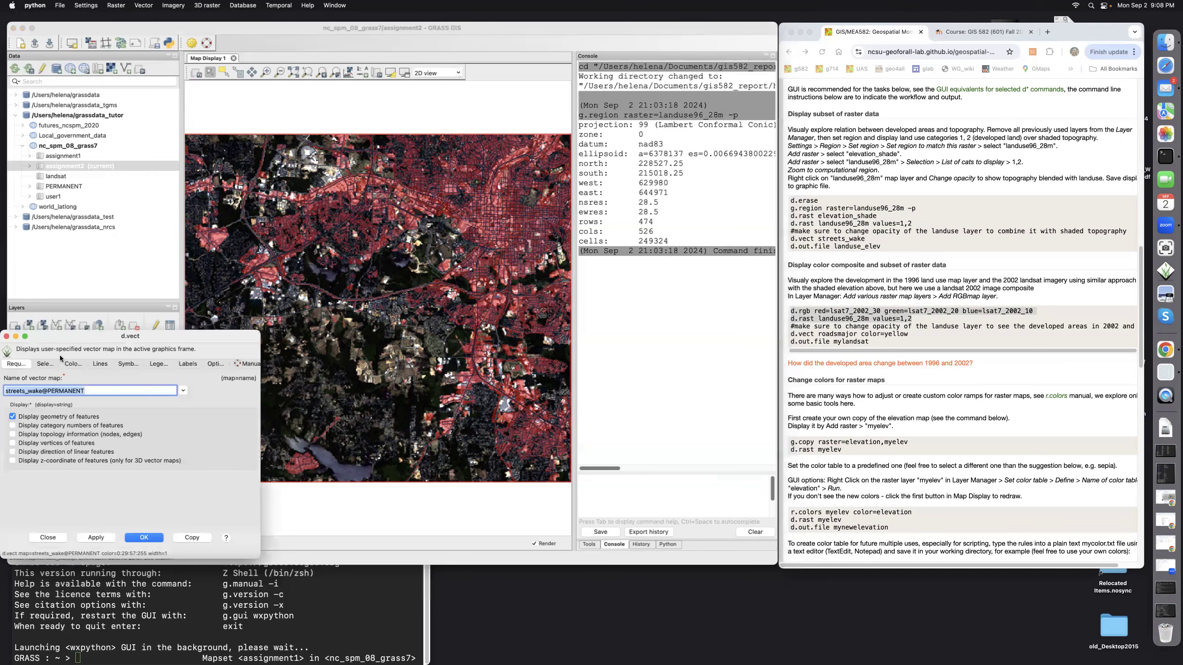
pyautogui.click(70, 364)
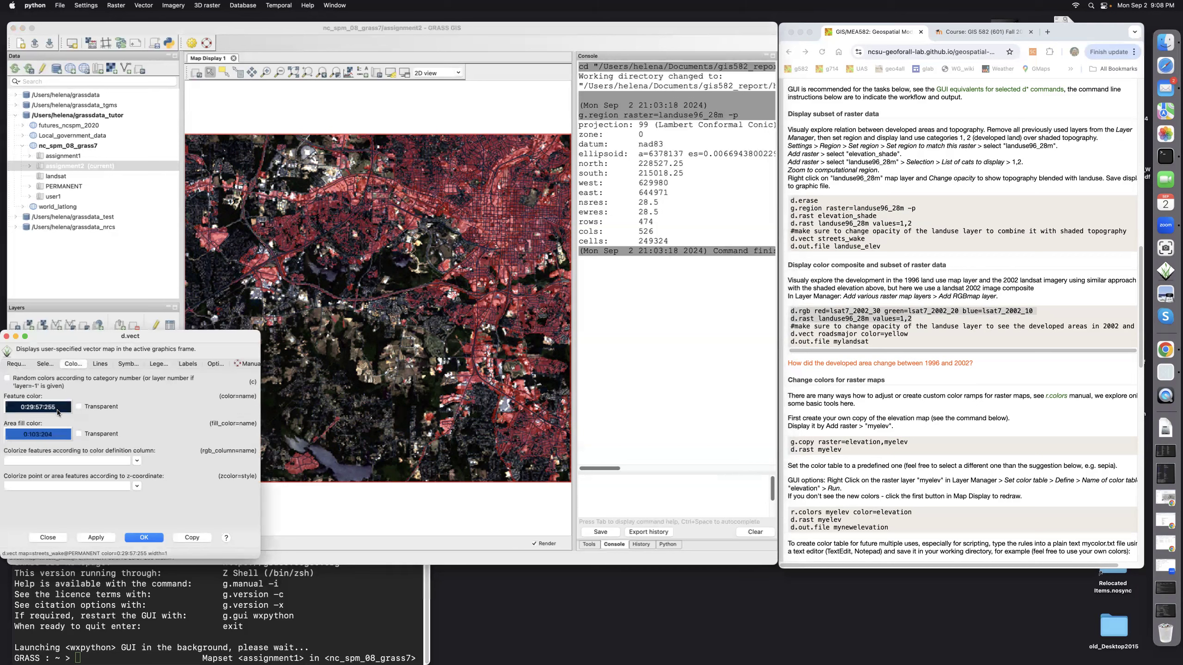
pyautogui.click(57, 409)
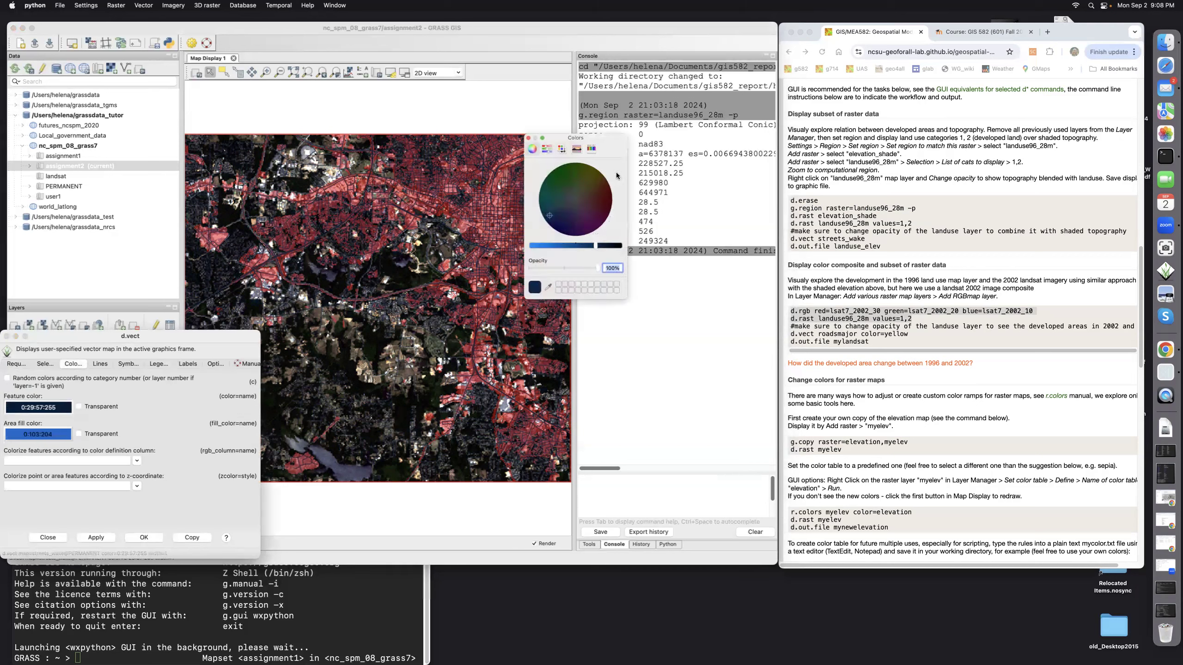
pyautogui.click(588, 176)
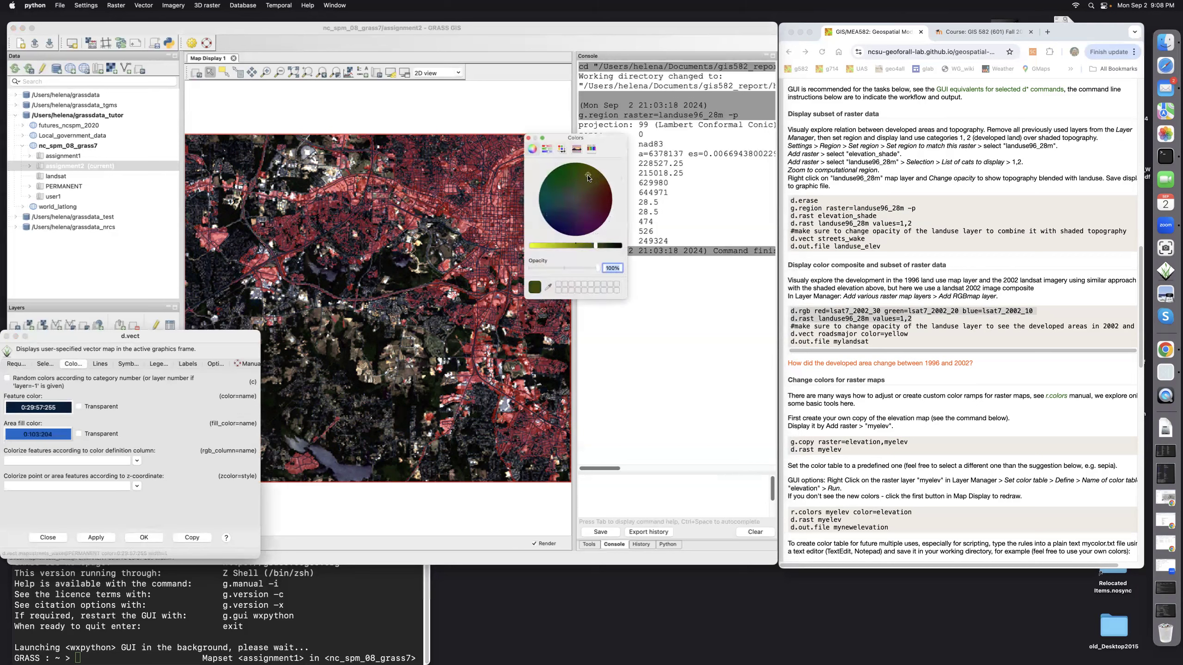
pyautogui.click(531, 246)
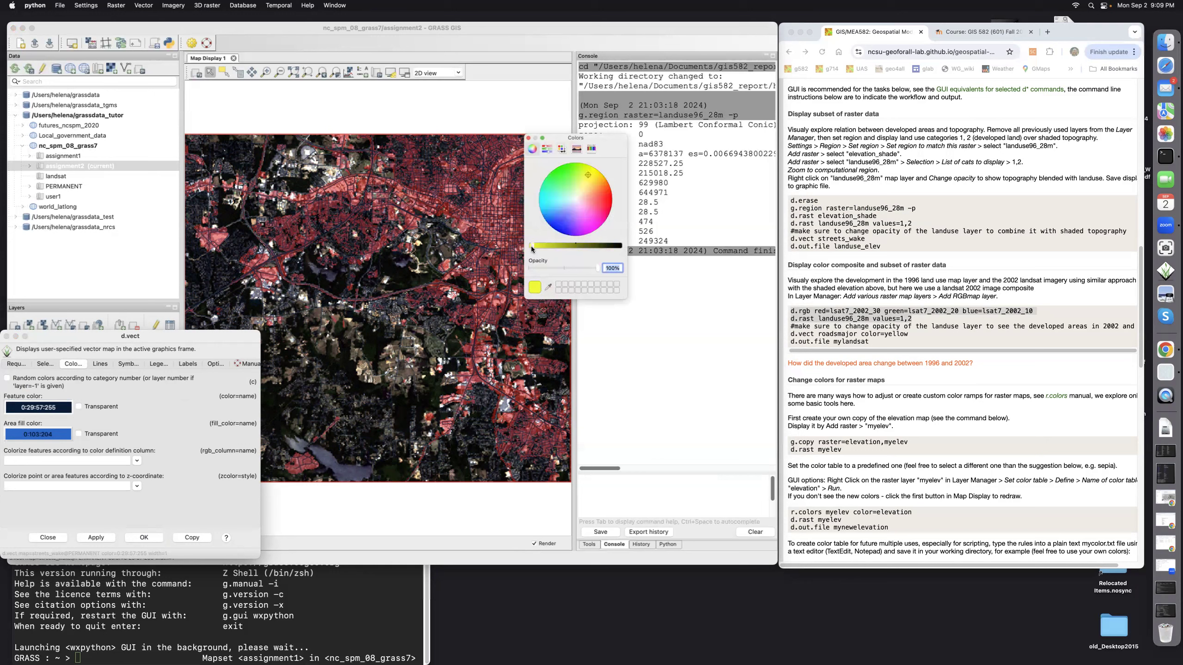
pyautogui.click(528, 139)
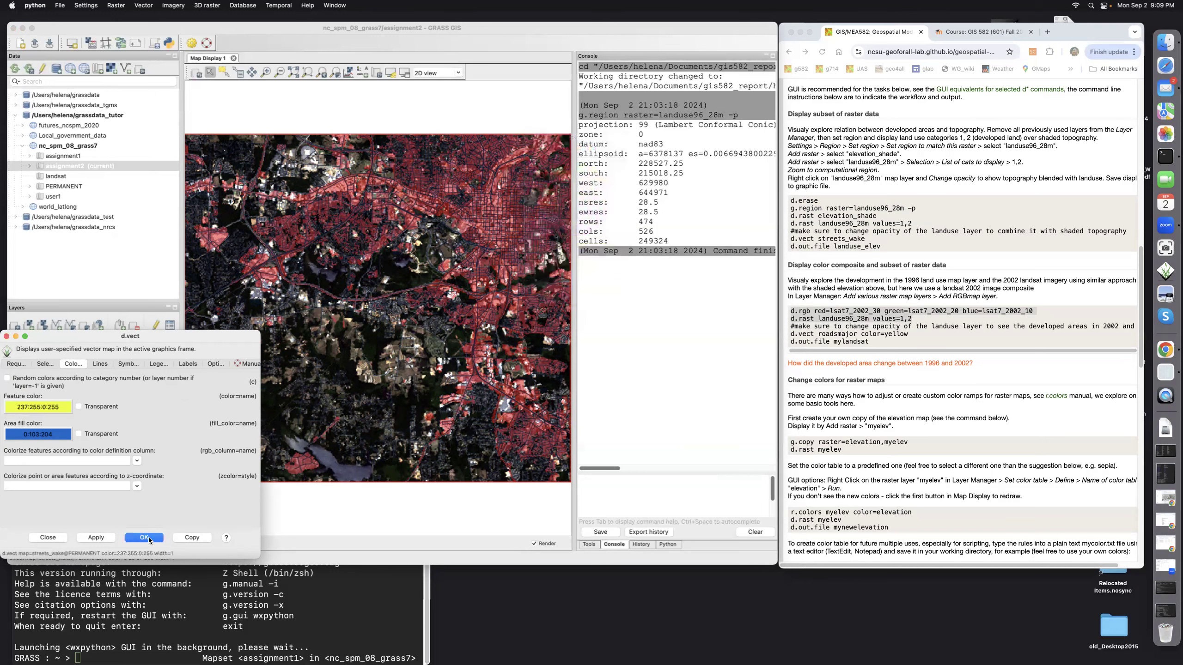
pyautogui.click(145, 538)
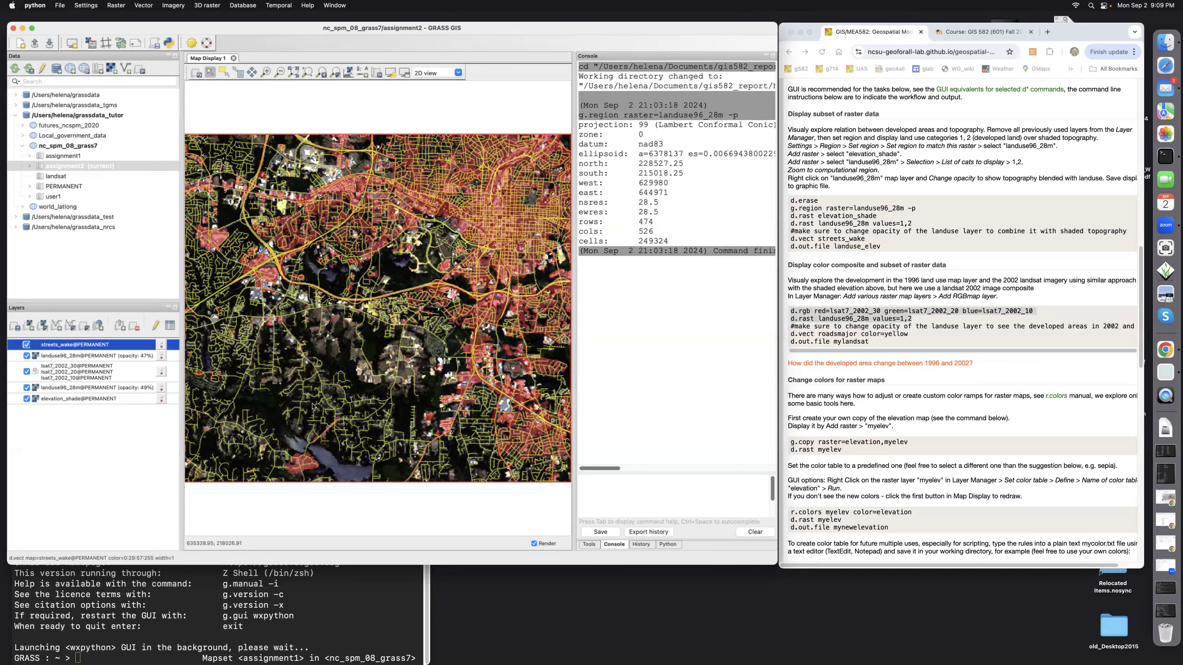
# - Hide the streets_wake layer, copy d.vect roadsmajor color=yellow from the assignment, and run it in the GRASS console
pyautogui.click(27, 345)
pyautogui.click(791, 336)
pyautogui.moveTo(791, 334); pyautogui.dragTo(913, 333)
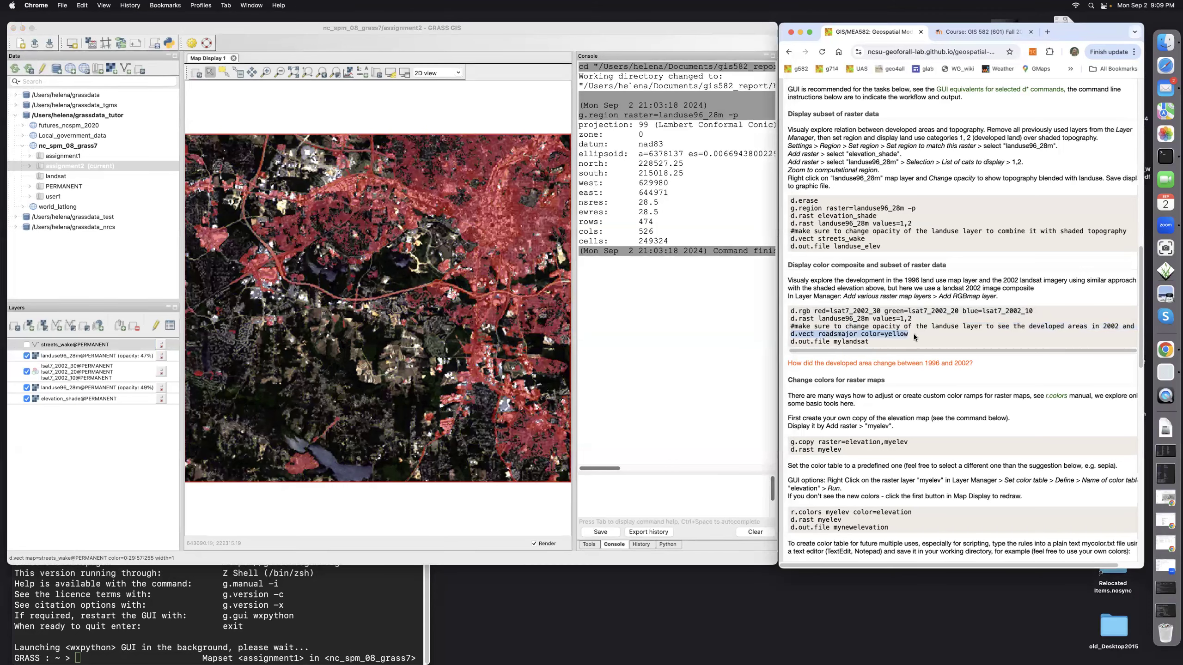
pyautogui.press('super+c')
pyautogui.click(594, 484)
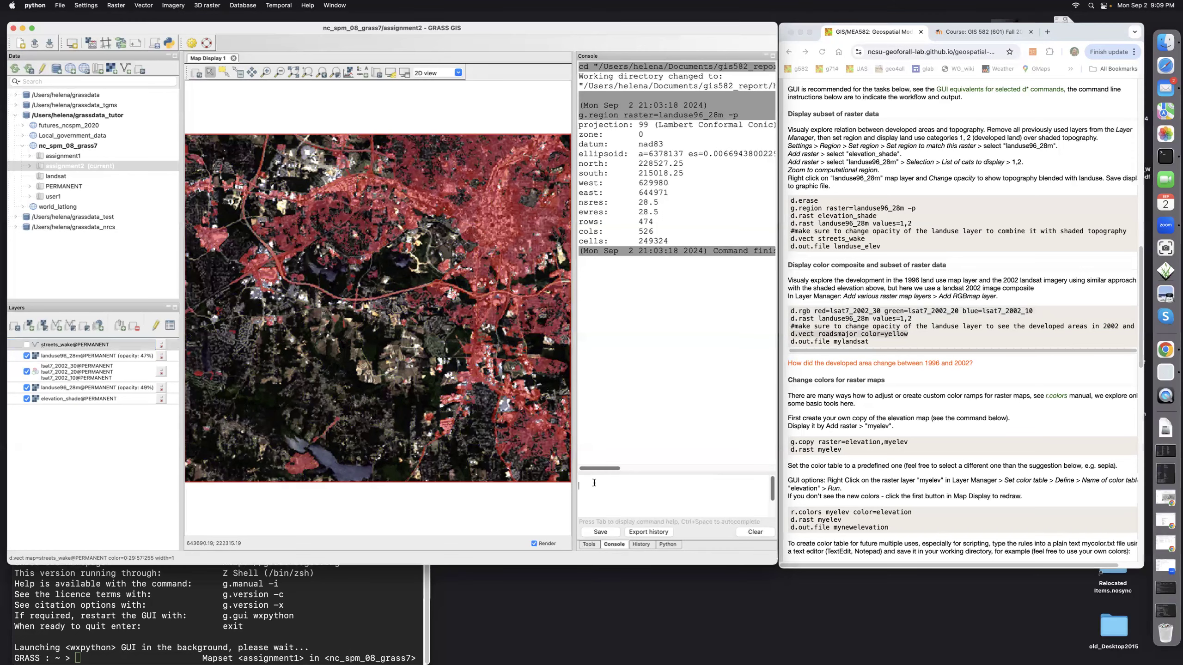
pyautogui.press('super+v')
pyautogui.press('Return')
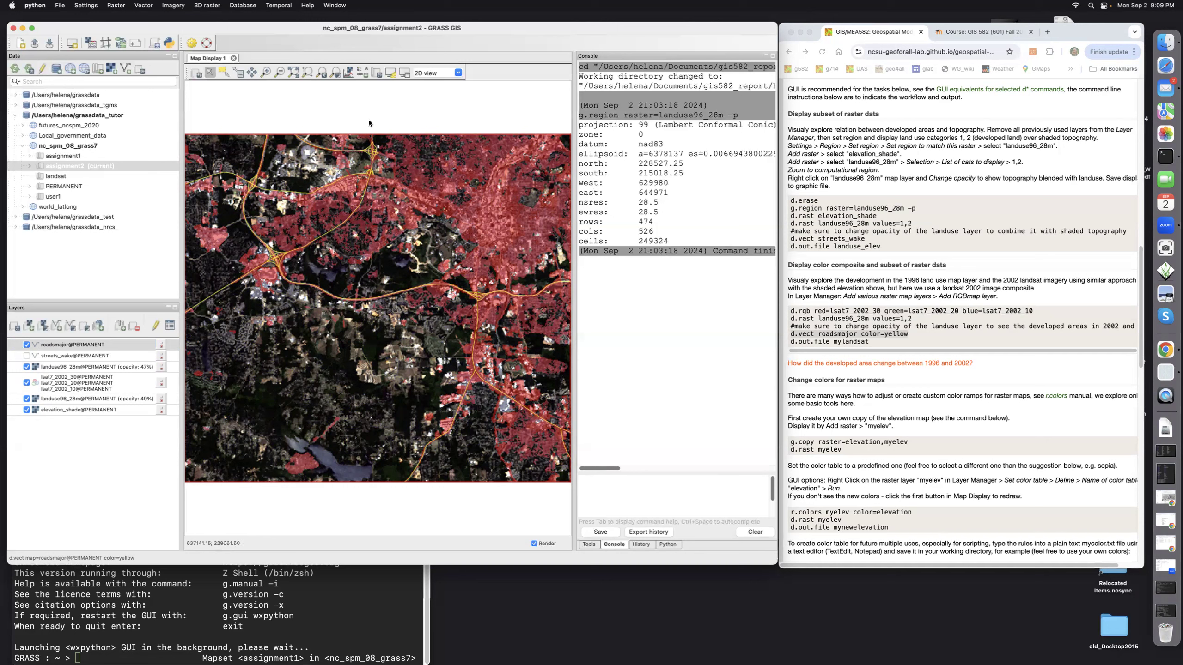
# - Export the Landsat composite map display at 836 by 985 pixels as a PNG file named mylandsat in the hw2 folder
pyautogui.click(376, 73)
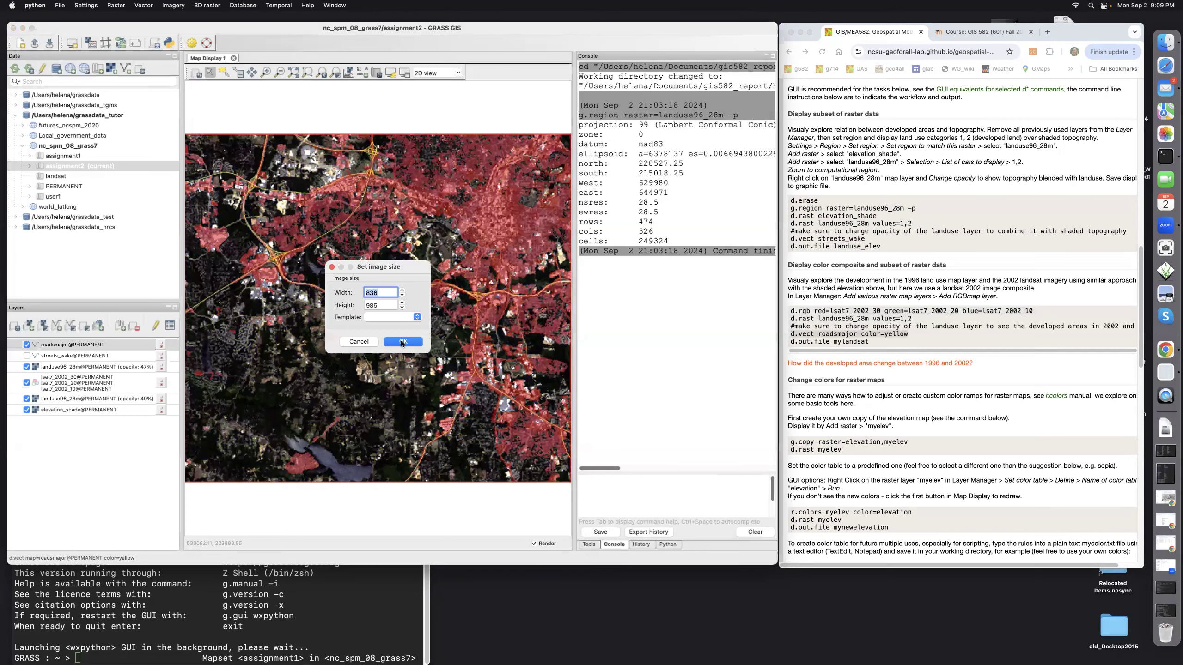
pyautogui.click(402, 342)
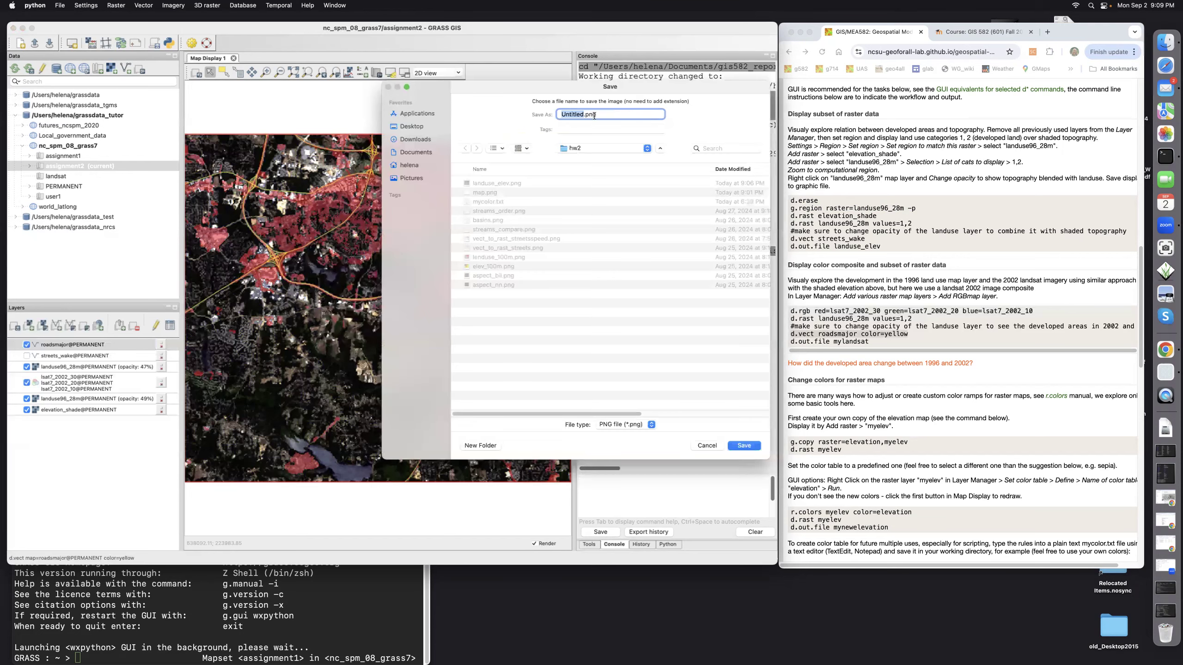
pyautogui.press('BackSpace')
pyautogui.write('mylandsat')
pyautogui.click(746, 446)
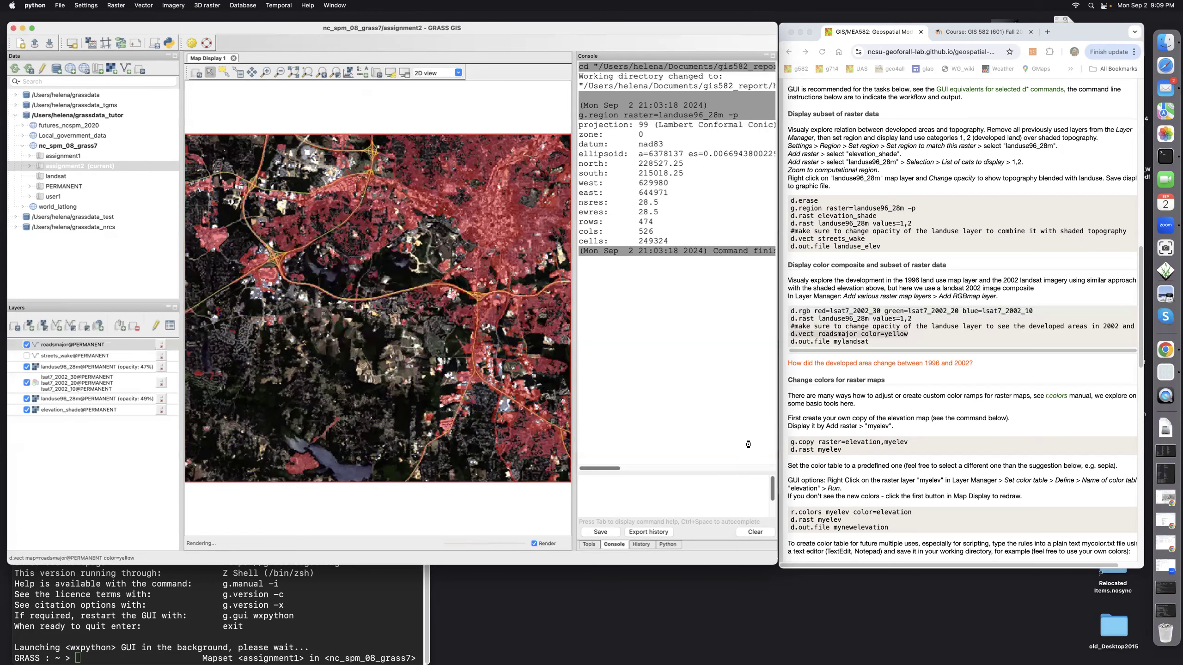
# - Read on to the assignment's raster color section and clear all layers from the map display by running d.erase in the GRASS console
pyautogui.scroll(-5, 869, 400)
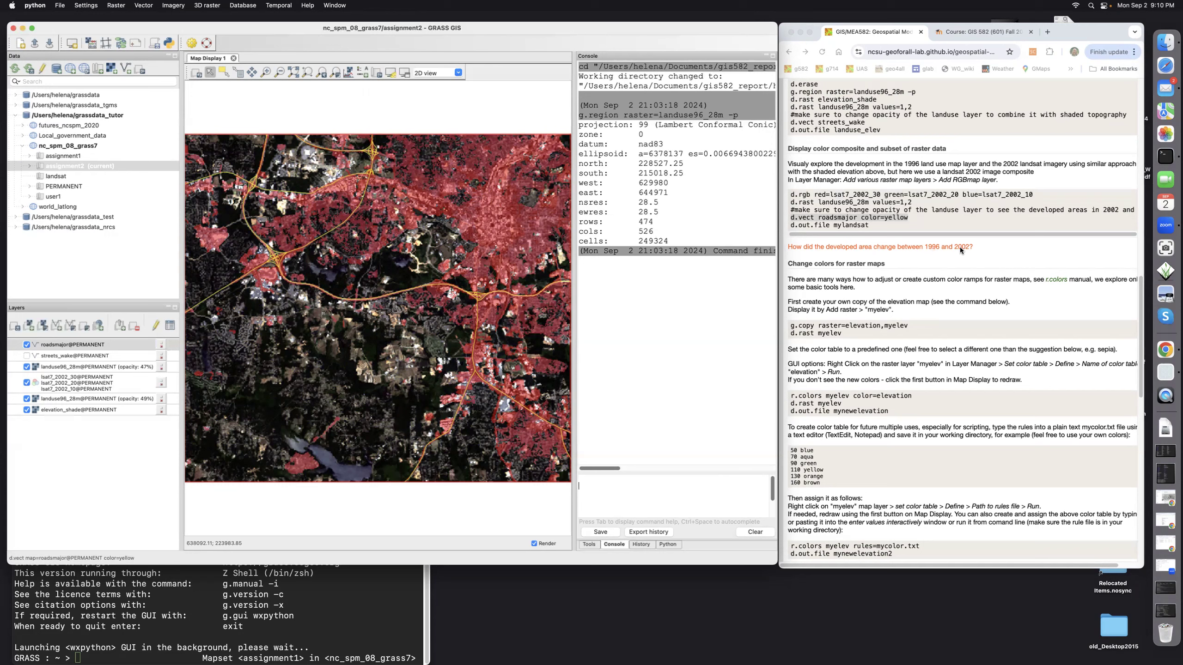
pyautogui.scroll(-3, 954, 320)
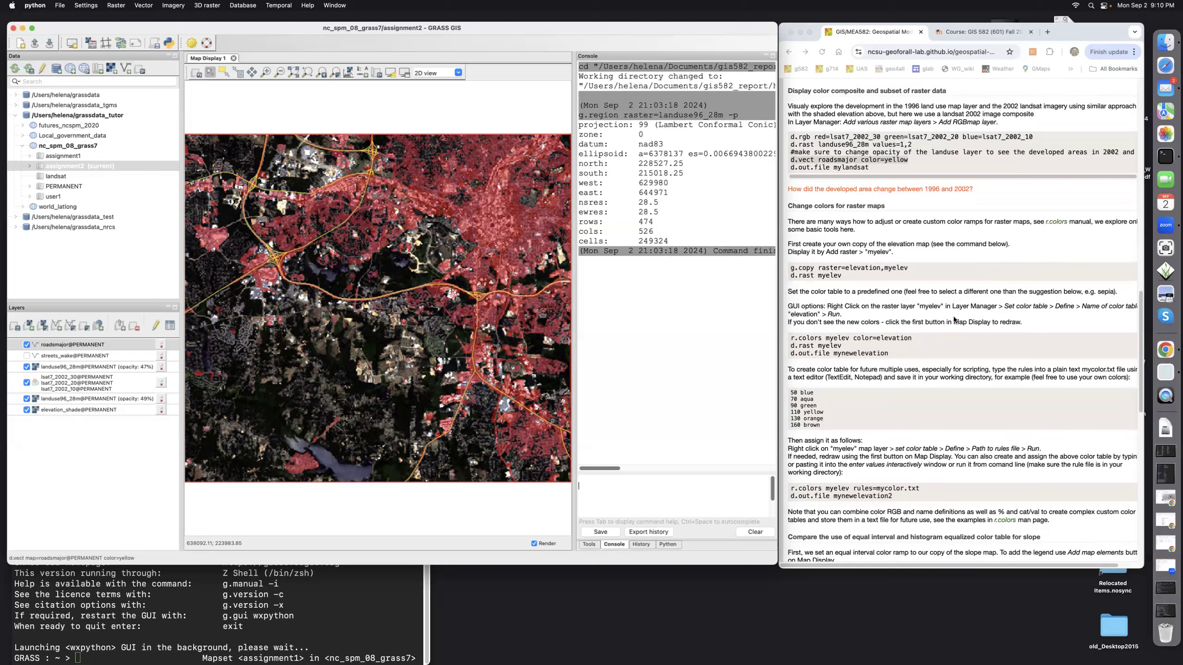
pyautogui.click(589, 481)
pyautogui.write('d.erase')
pyautogui.press('Return')
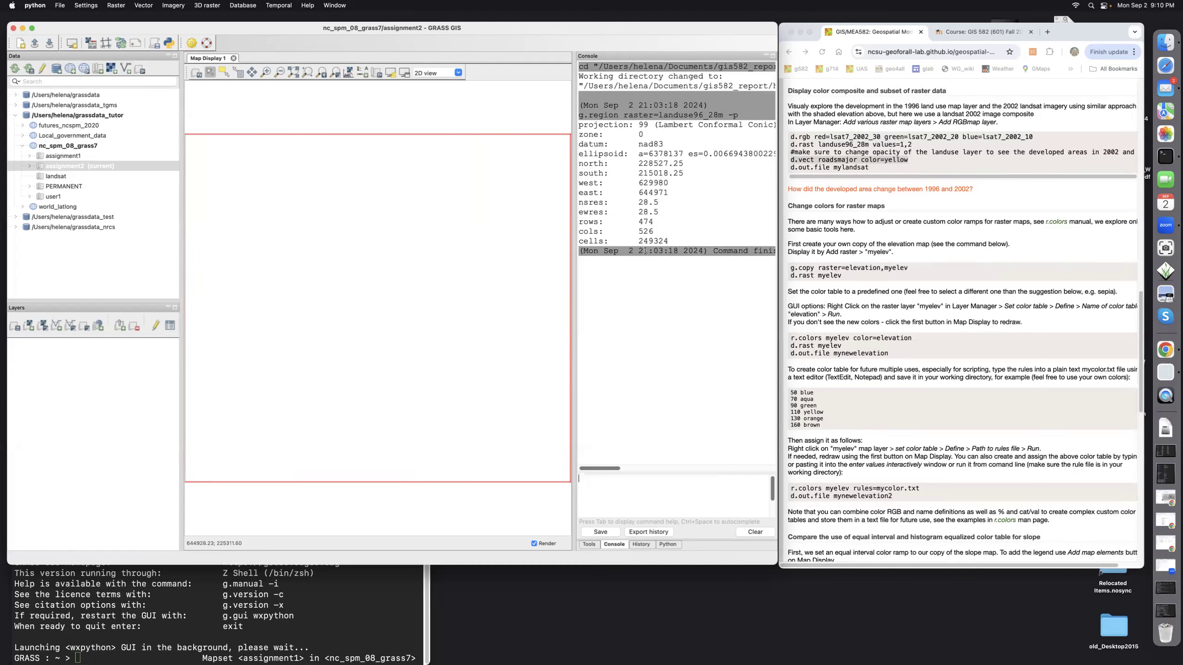
# - Copy g.copy raster=elevation,myelev and d.rast myelev from the assignment and run both commands in the GRASS console
pyautogui.click(788, 269)
pyautogui.moveTo(788, 270); pyautogui.dragTo(844, 277)
pyautogui.press('super+c')
pyautogui.click(667, 480)
pyautogui.press('super+v')
pyautogui.press('Return')
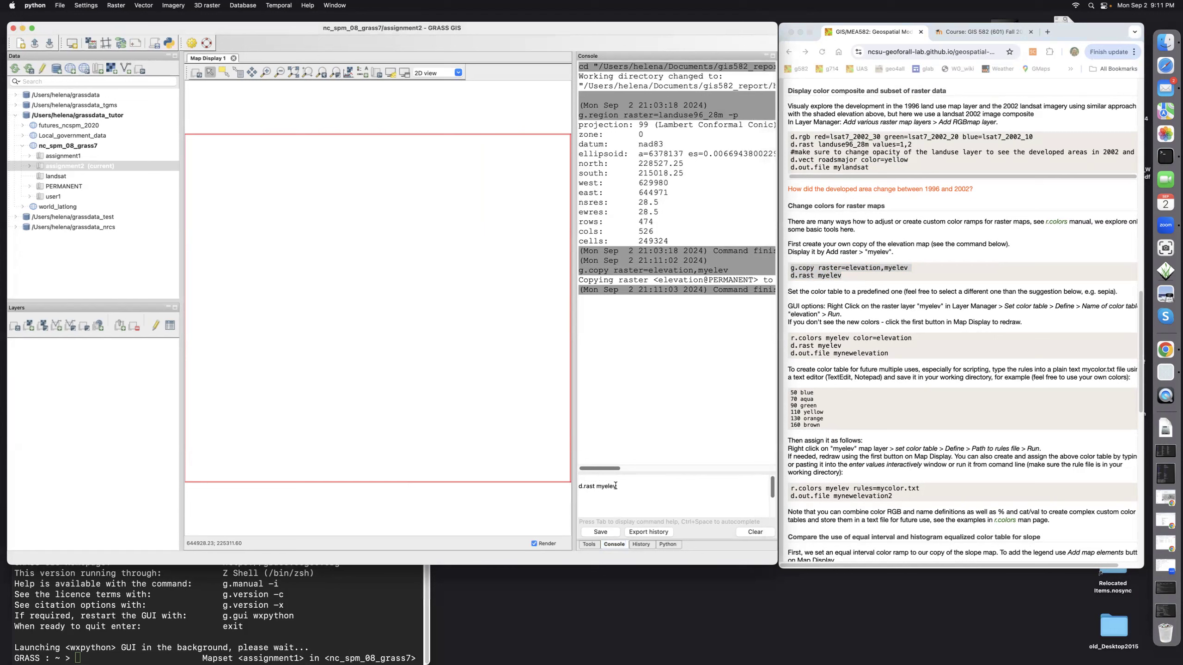
pyautogui.press('Return')
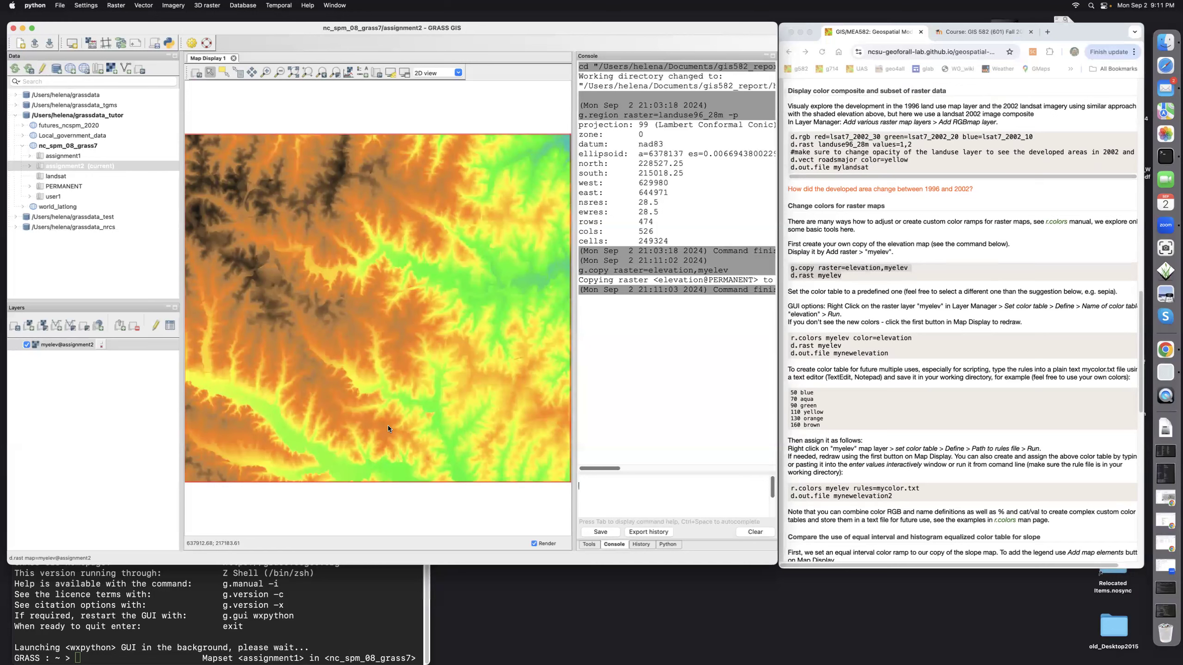
# - Set the color table of the myelev layer to the predefined elevation style with r.colors and close the dialog
pyautogui.rightClick(68, 344)
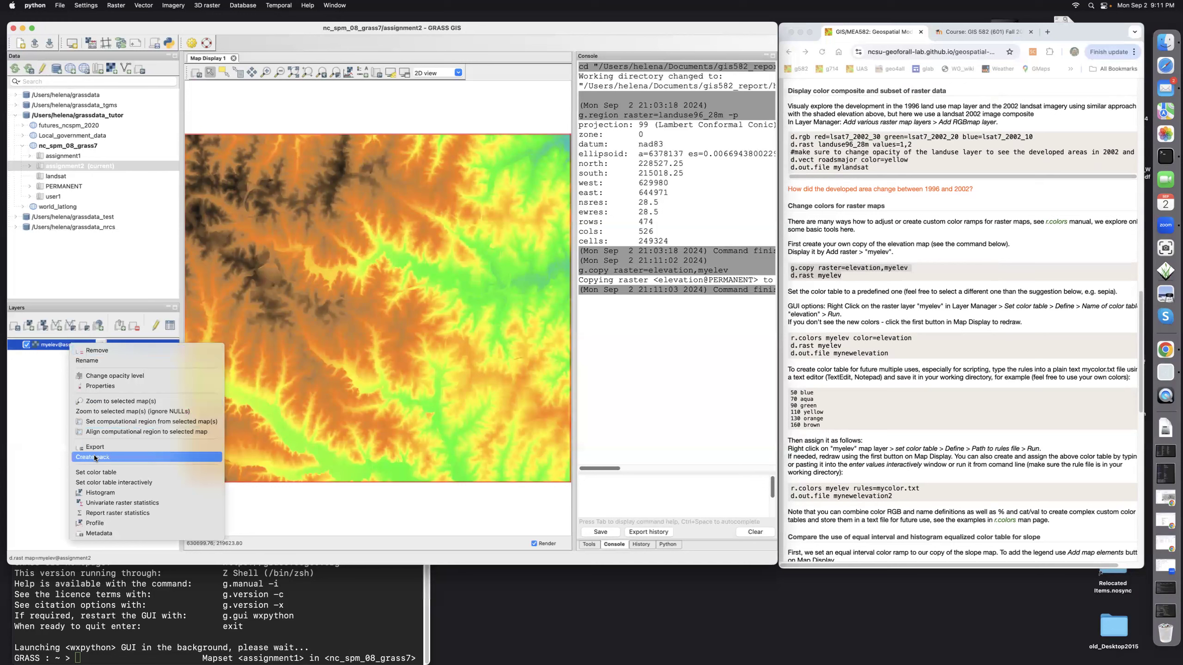
pyautogui.click(97, 473)
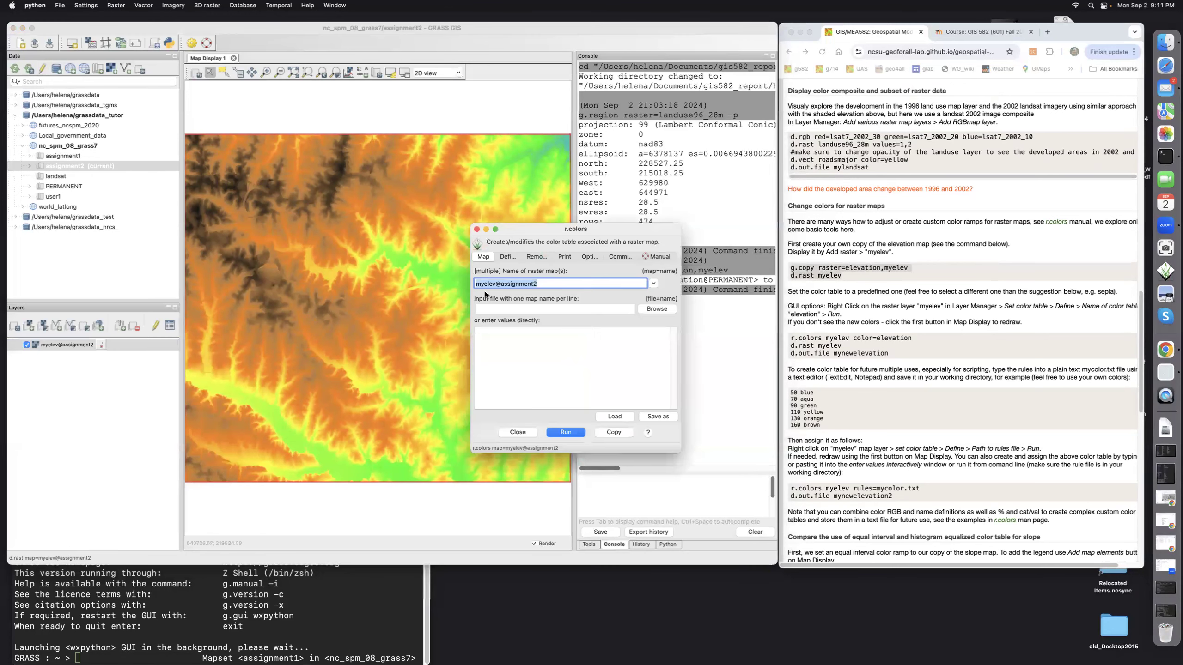
pyautogui.click(506, 256)
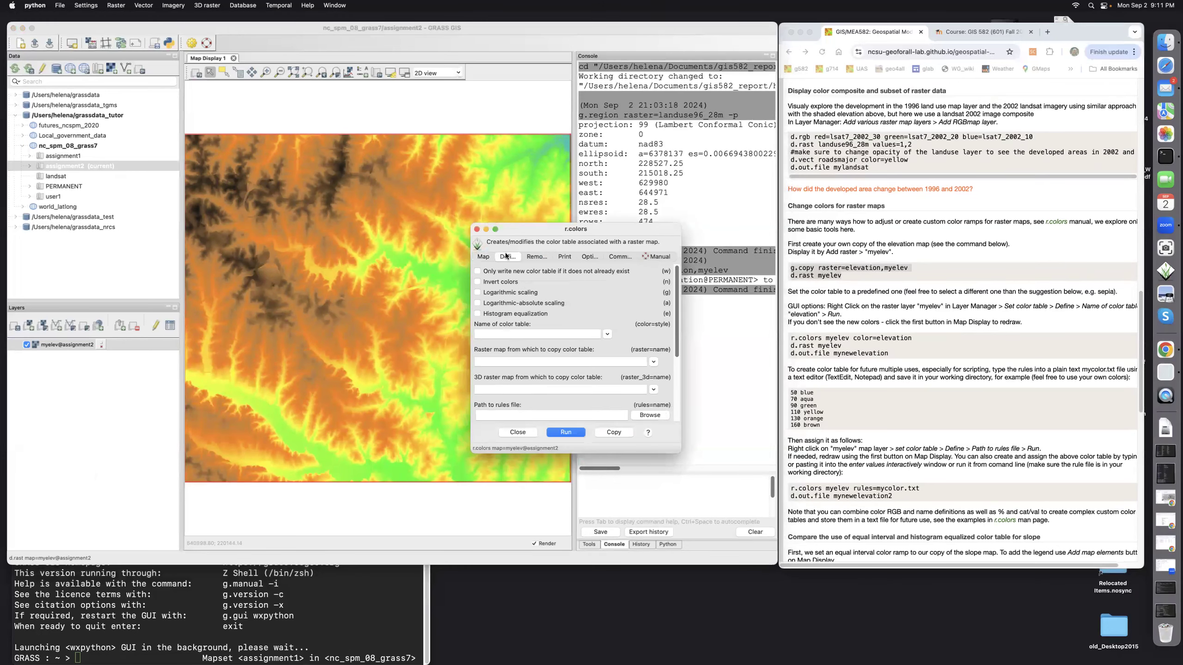
pyautogui.click(605, 334)
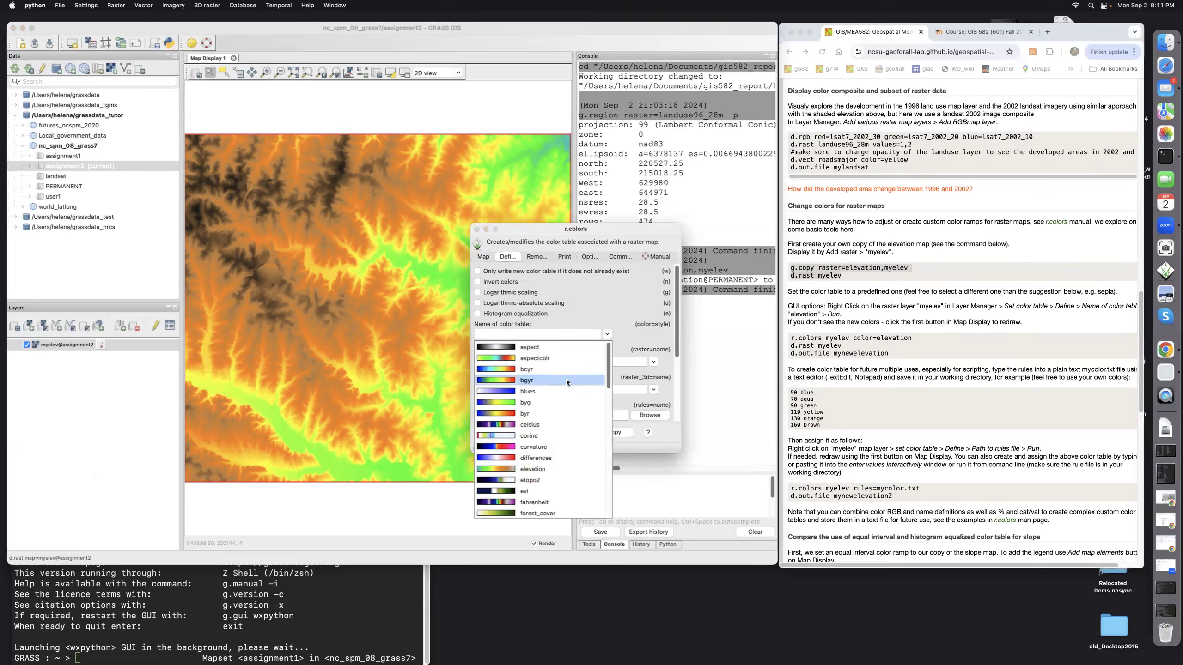
pyautogui.click(540, 469)
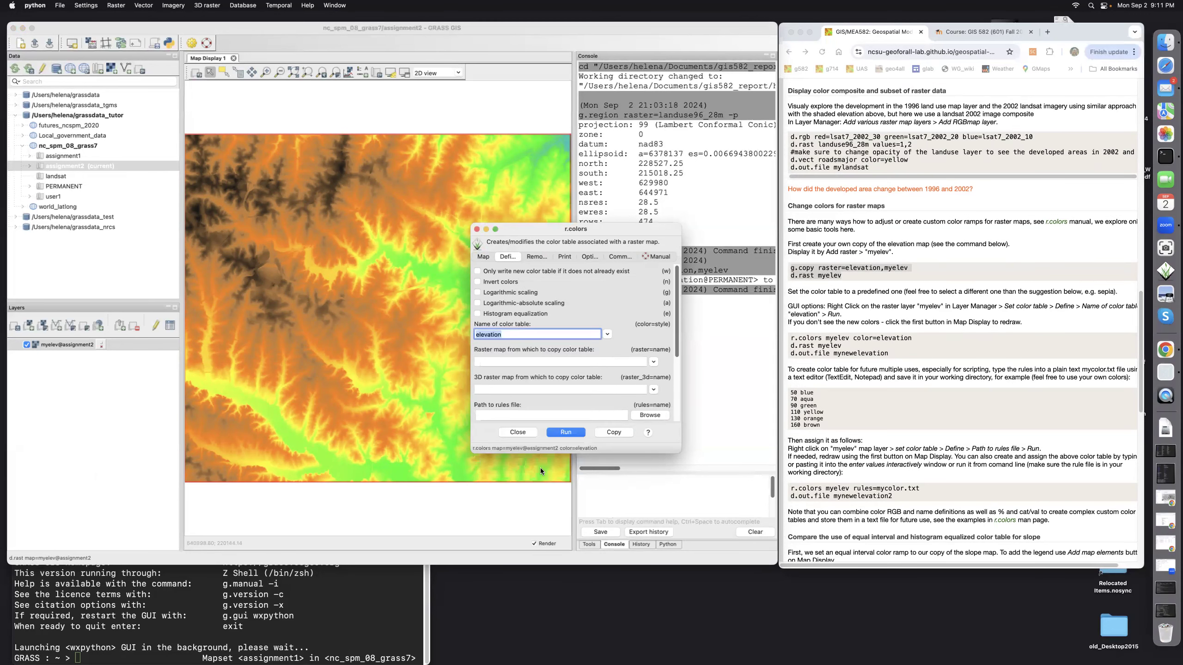
pyautogui.click(566, 432)
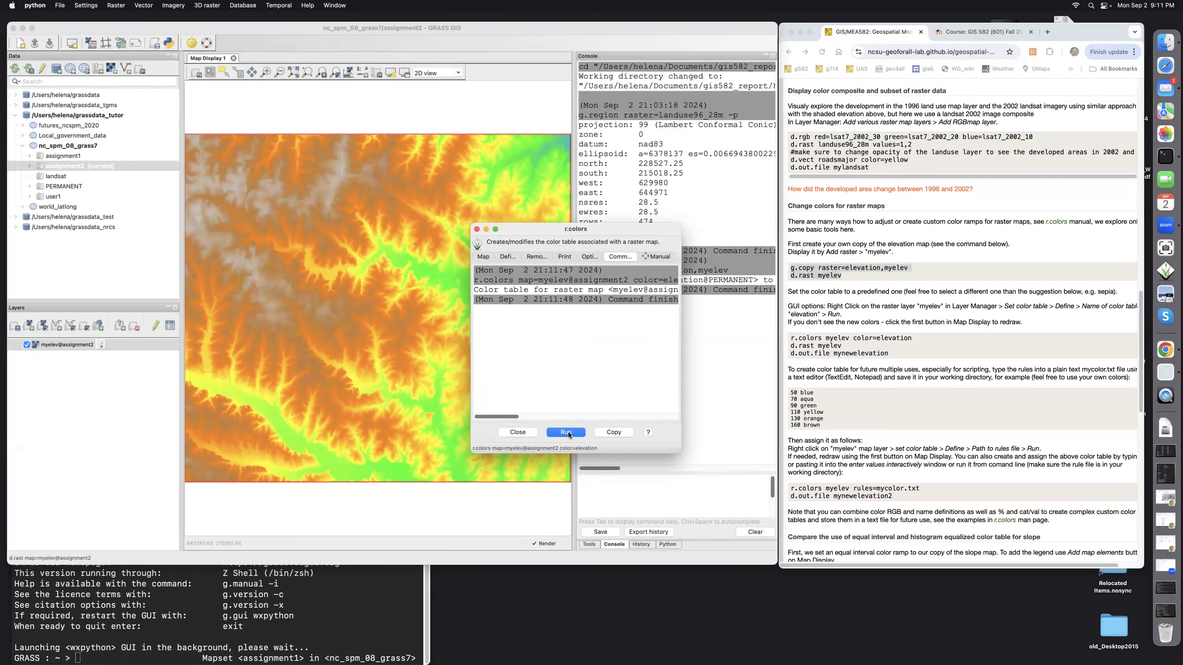
pyautogui.click(517, 431)
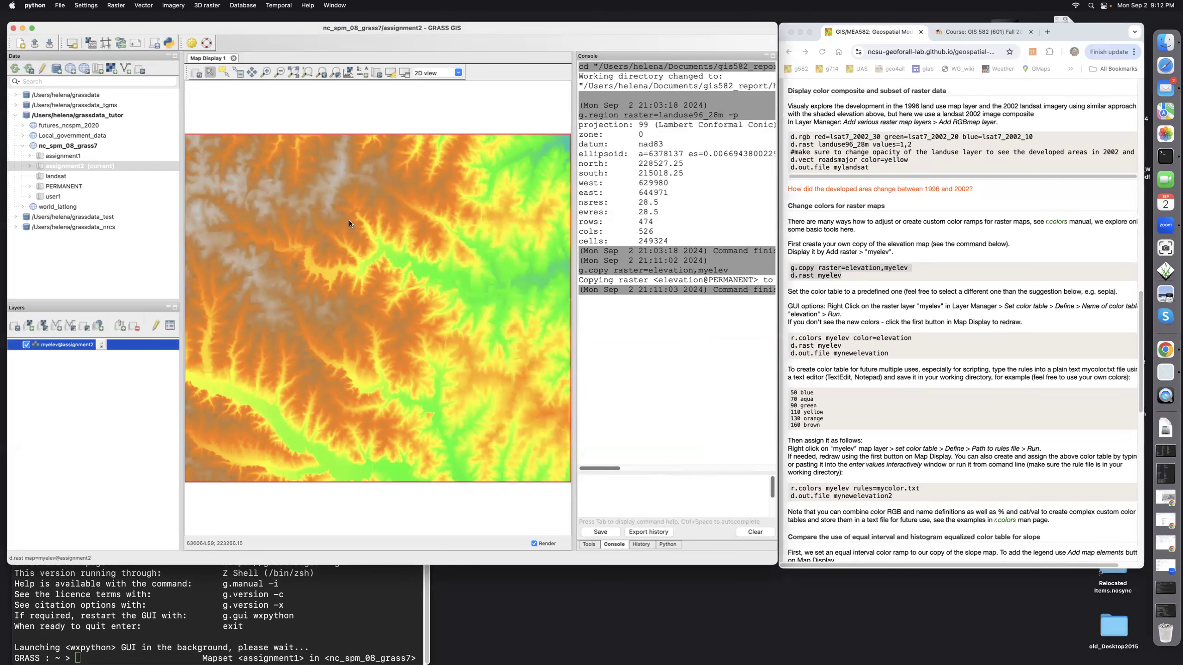
# - Add a raster legend for myelev and resize it into a wide horizontal bar placed below the map
pyautogui.click(362, 70)
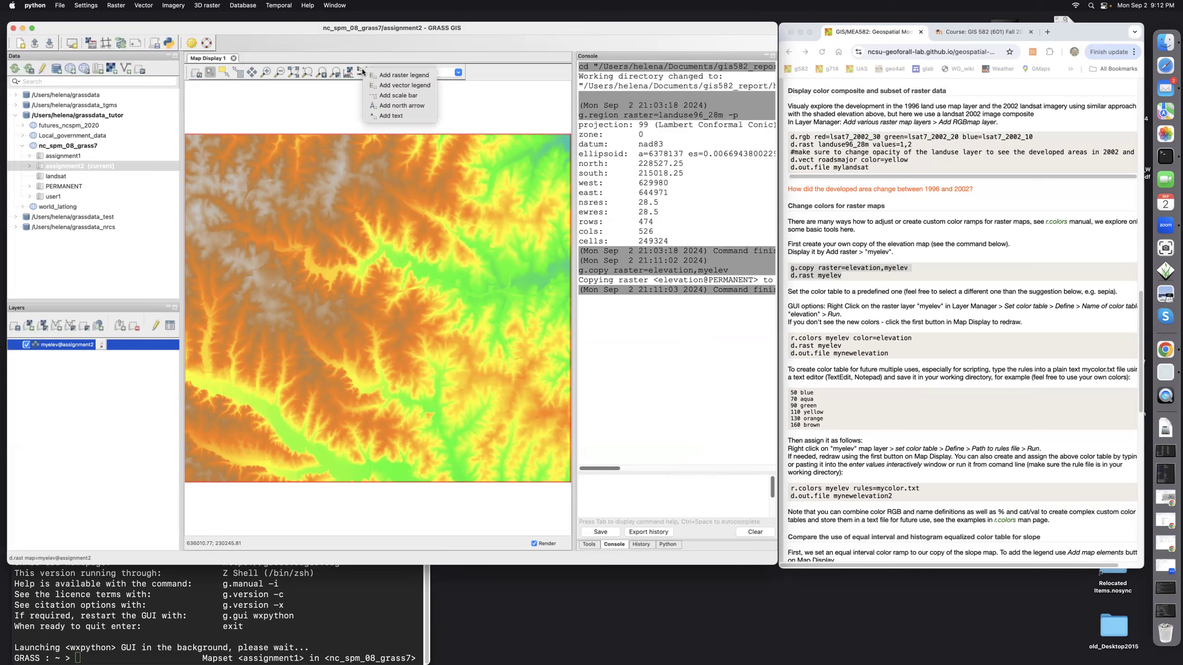
pyautogui.click(395, 75)
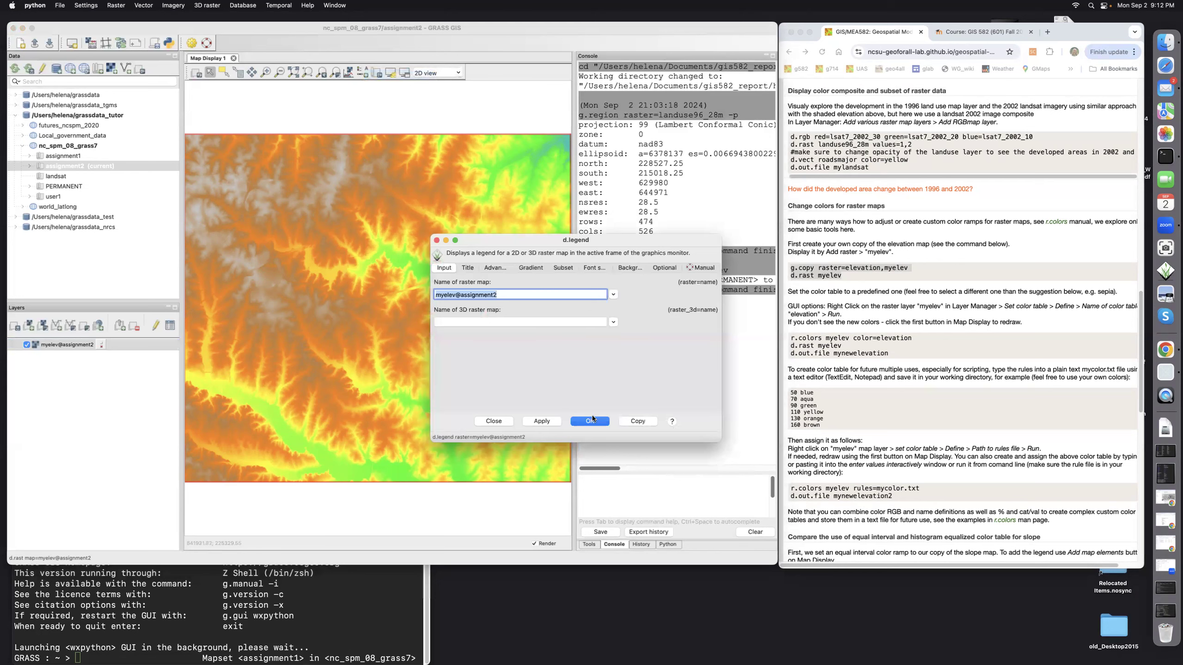
pyautogui.click(597, 423)
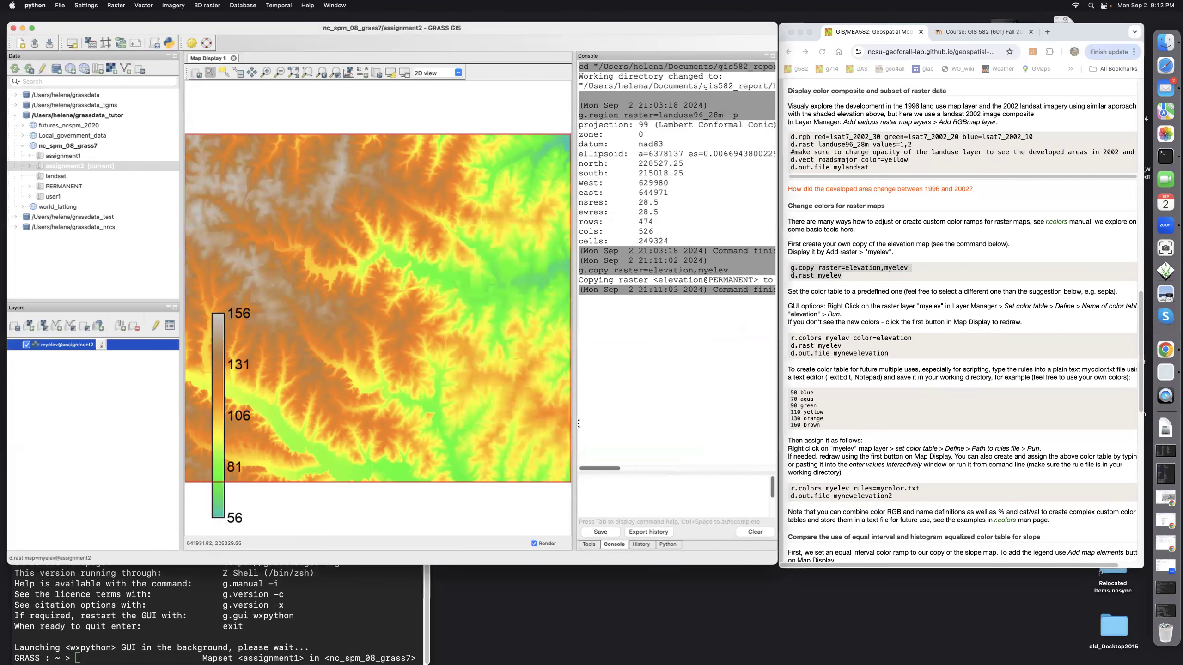
pyautogui.rightClick(221, 404)
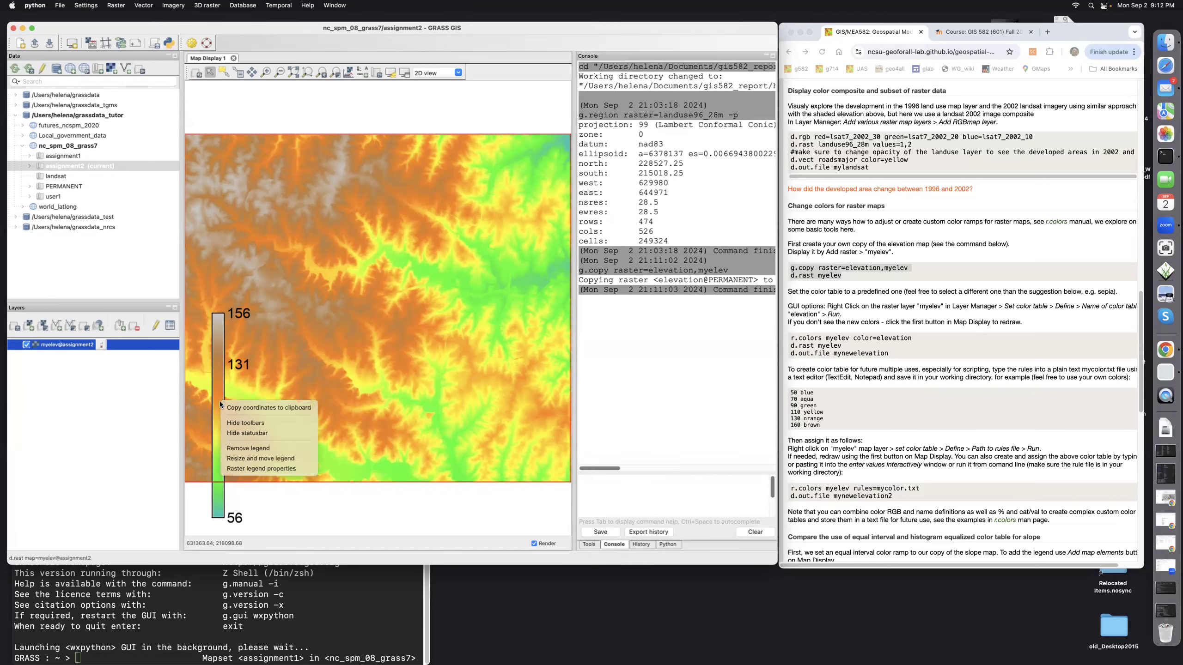
pyautogui.click(231, 460)
pyautogui.moveTo(235, 490); pyautogui.dragTo(424, 502)
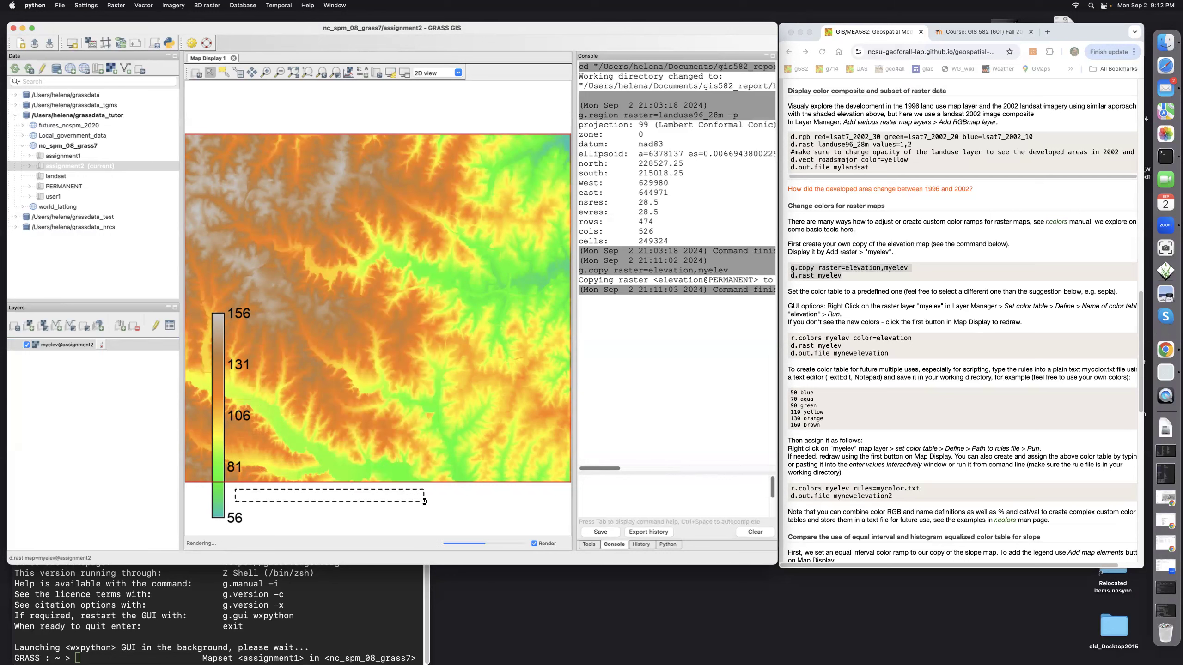
pyautogui.moveTo(347, 503); pyautogui.dragTo(336, 502)
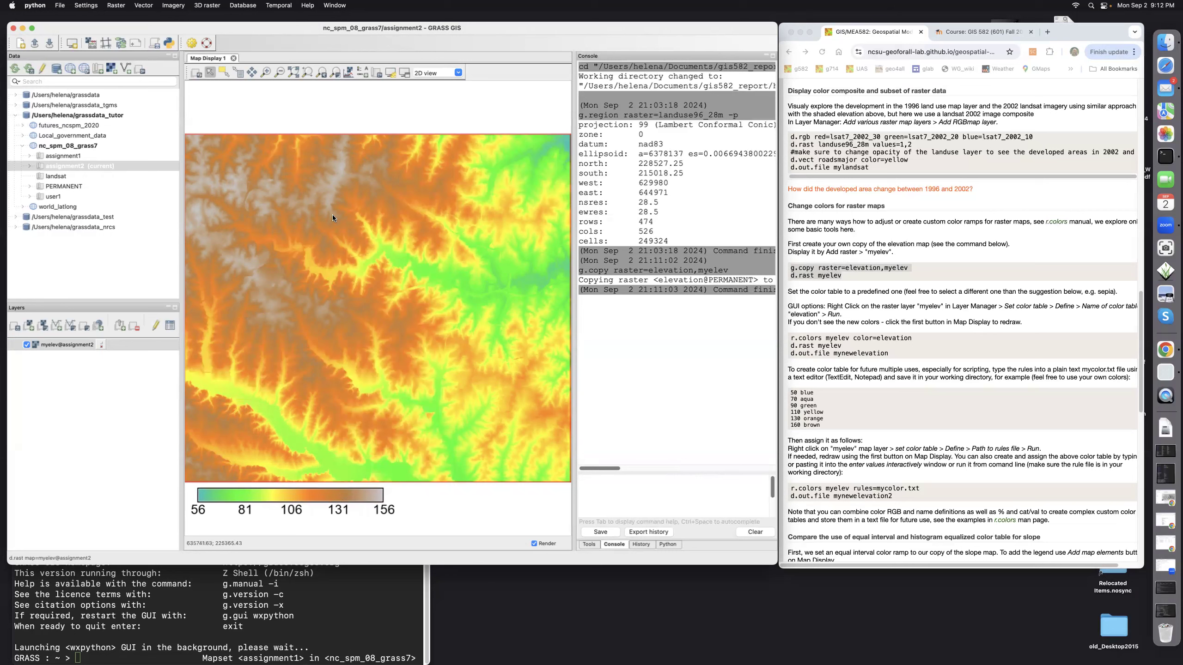
# - Add a classic scale bar with 10 segments and move it just below the map, above the legend
pyautogui.click(359, 71)
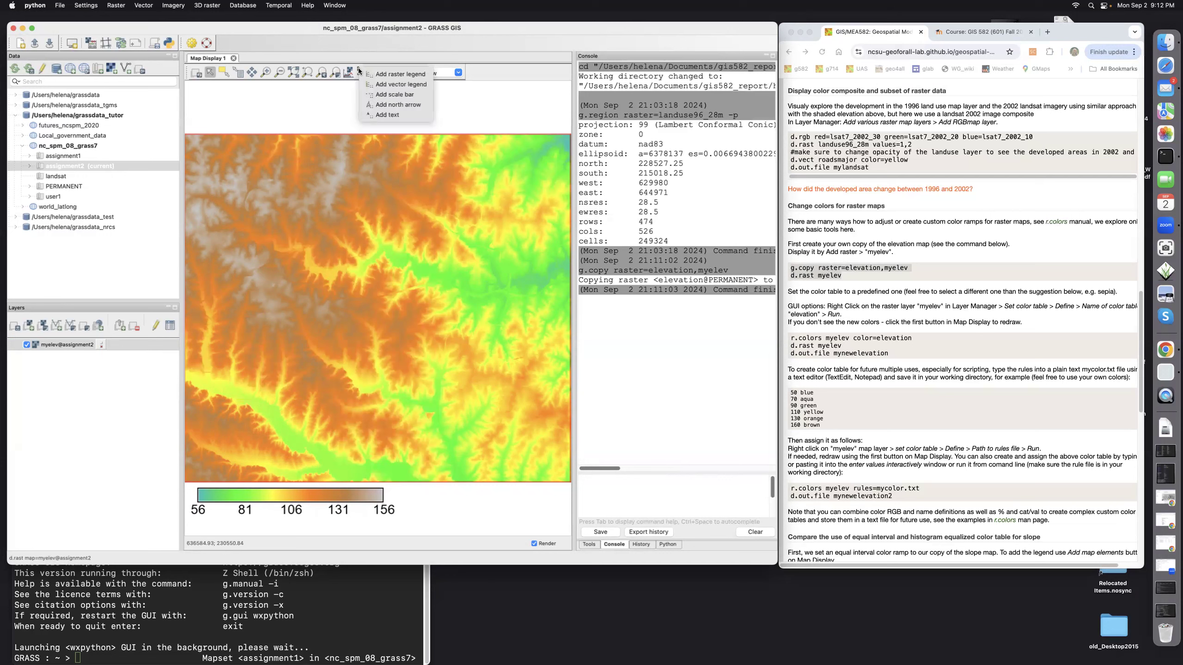
pyautogui.click(388, 96)
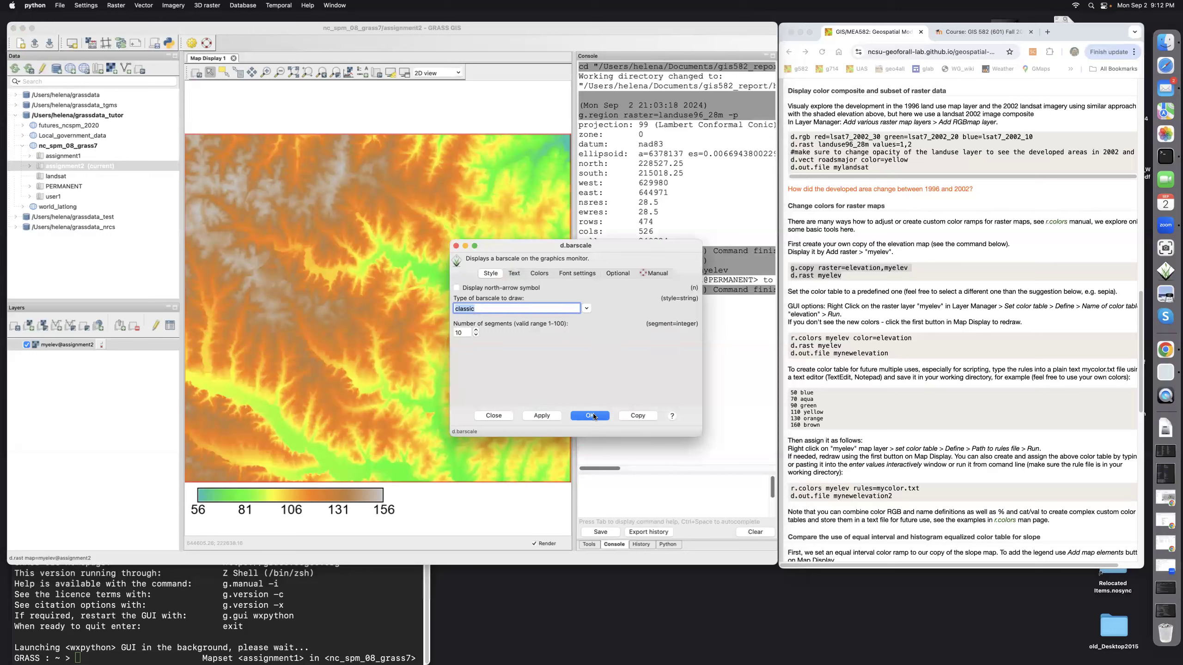
pyautogui.click(590, 416)
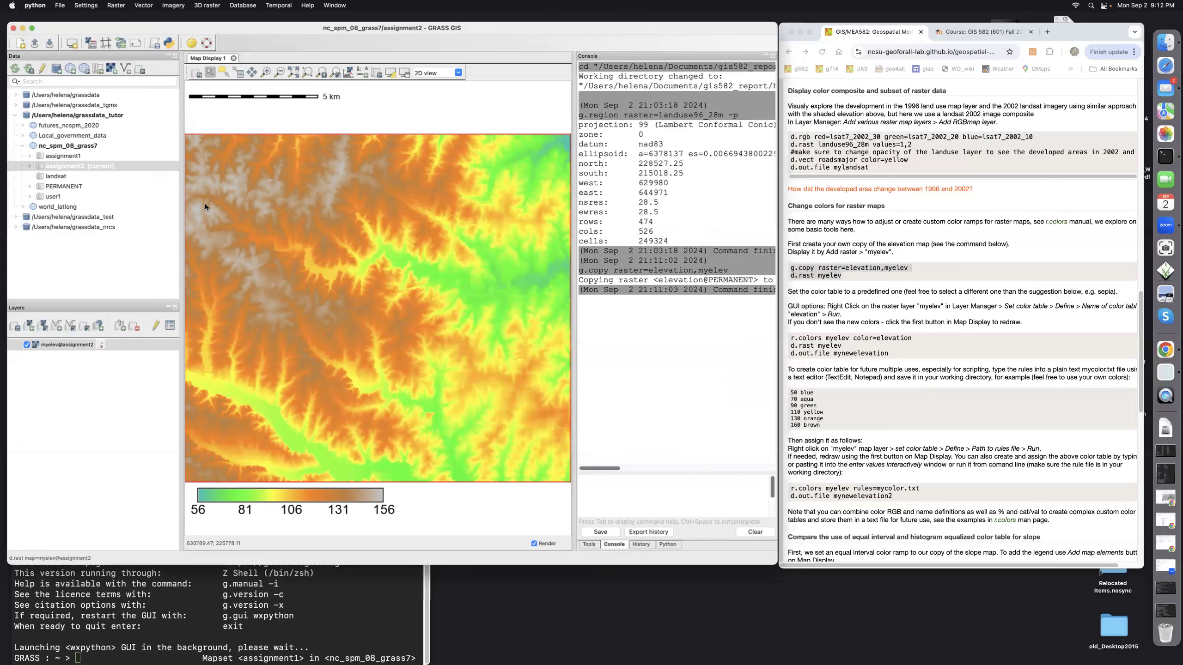
pyautogui.moveTo(287, 100); pyautogui.dragTo(310, 493)
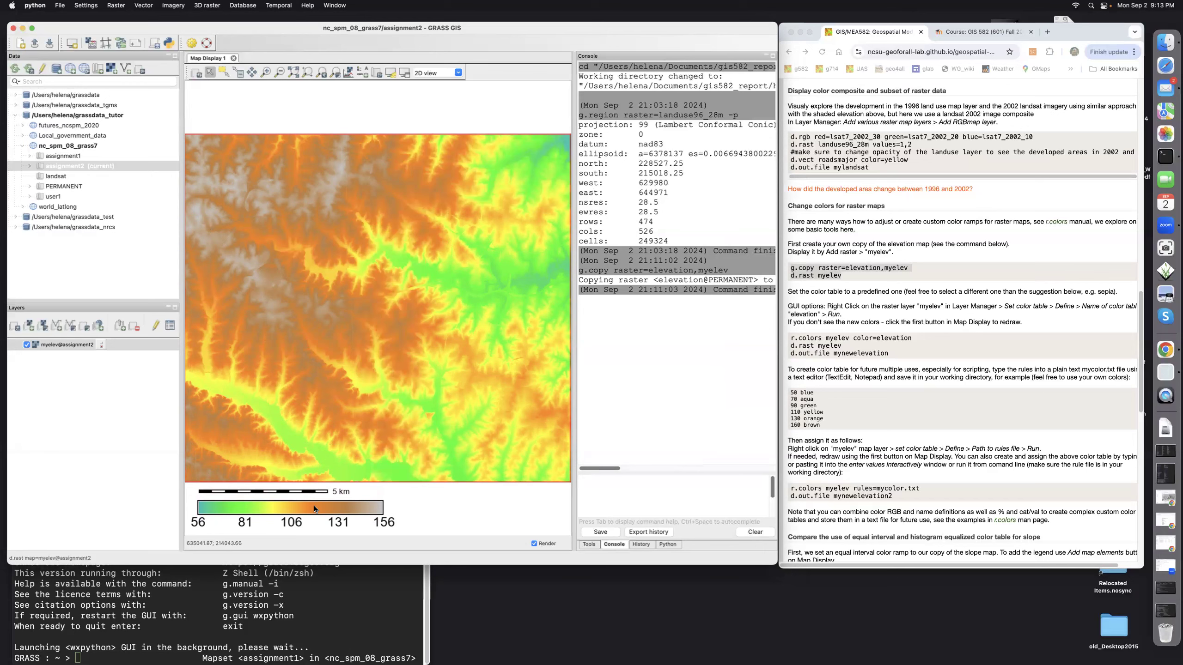
# - Resize the raster legend to a smaller horizontal bar and place it beside the scale bar, with the full map extent shown again
pyautogui.rightClick(314, 508)
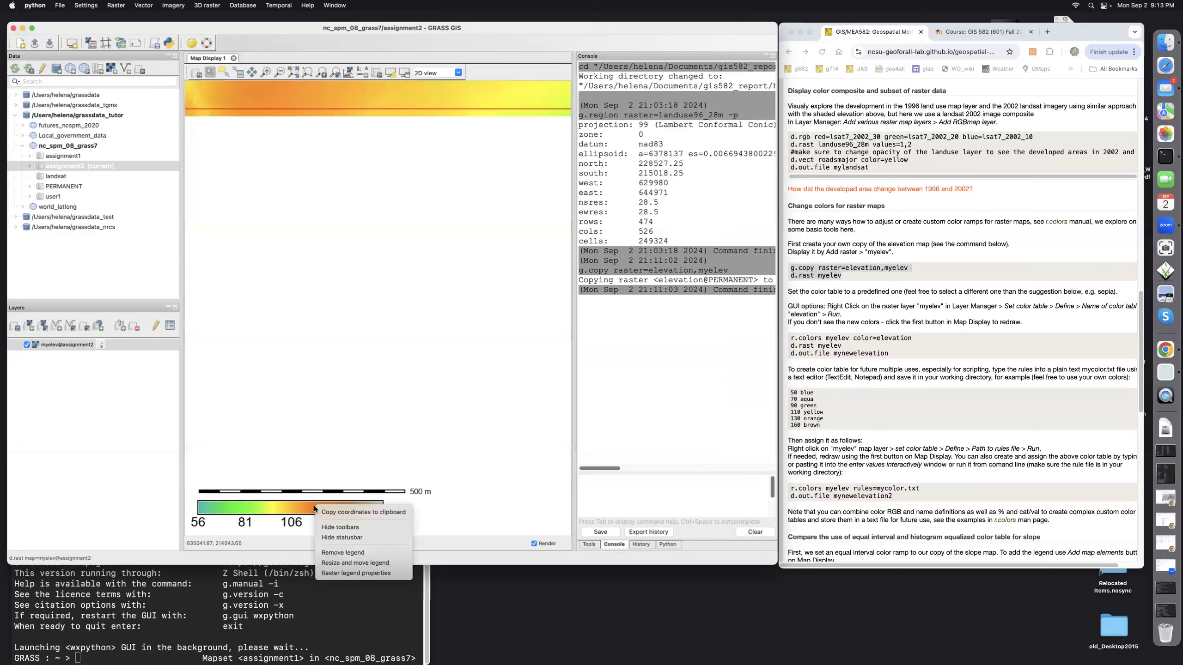
pyautogui.click(327, 562)
pyautogui.moveTo(403, 502); pyautogui.dragTo(520, 516)
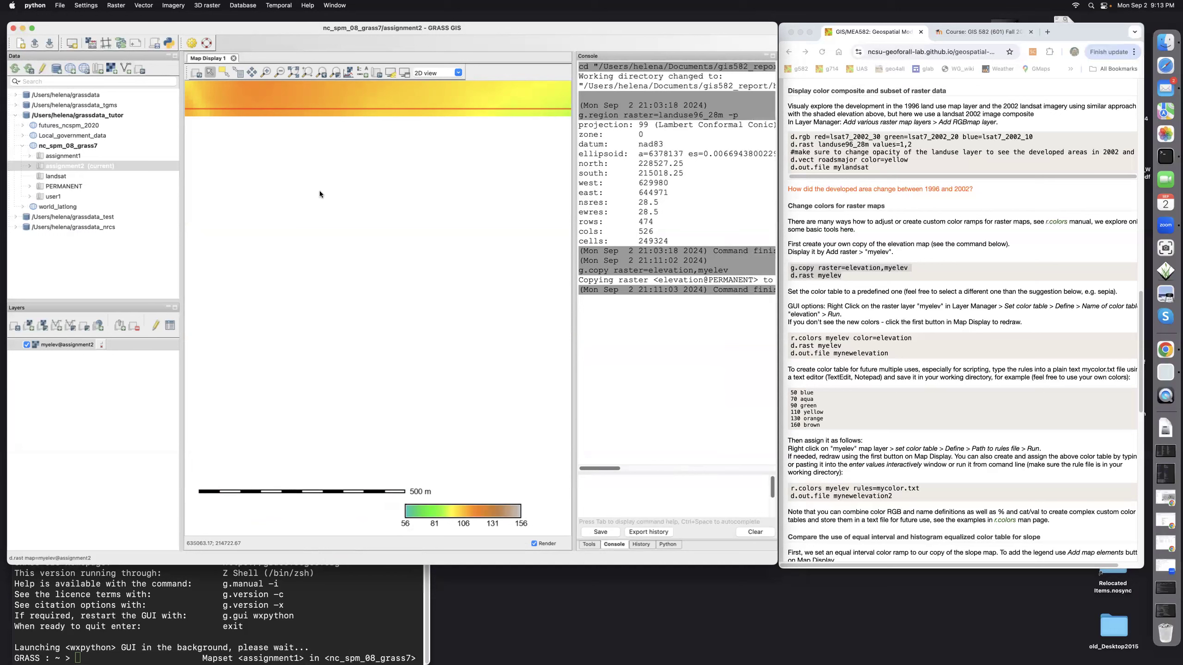
pyautogui.click(310, 69)
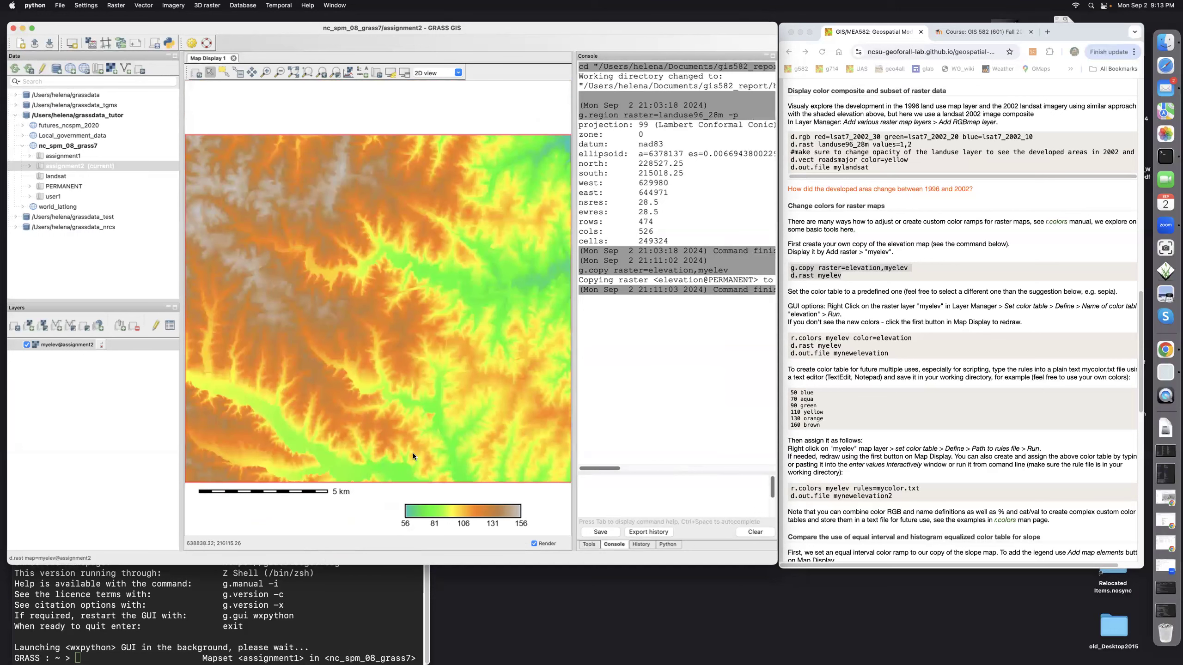
pyautogui.moveTo(457, 514); pyautogui.dragTo(416, 498)
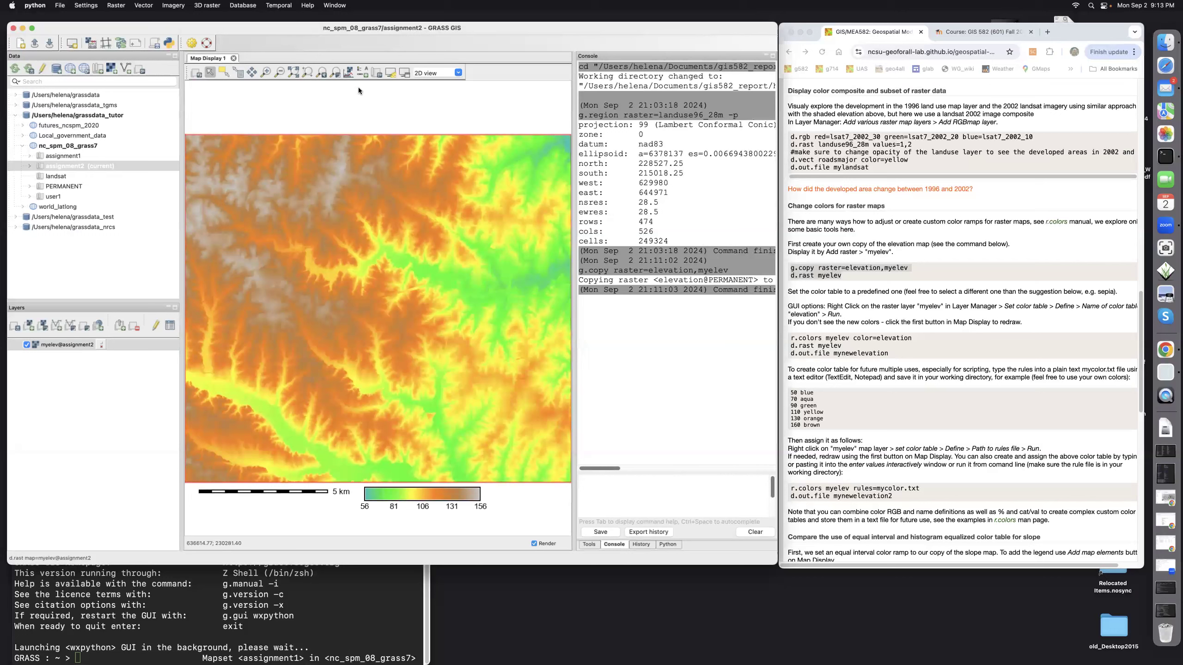
# - Export the map display at 836 by 985 pixels as a PNG file named mynewelevation in the hw2 folder
pyautogui.click(376, 73)
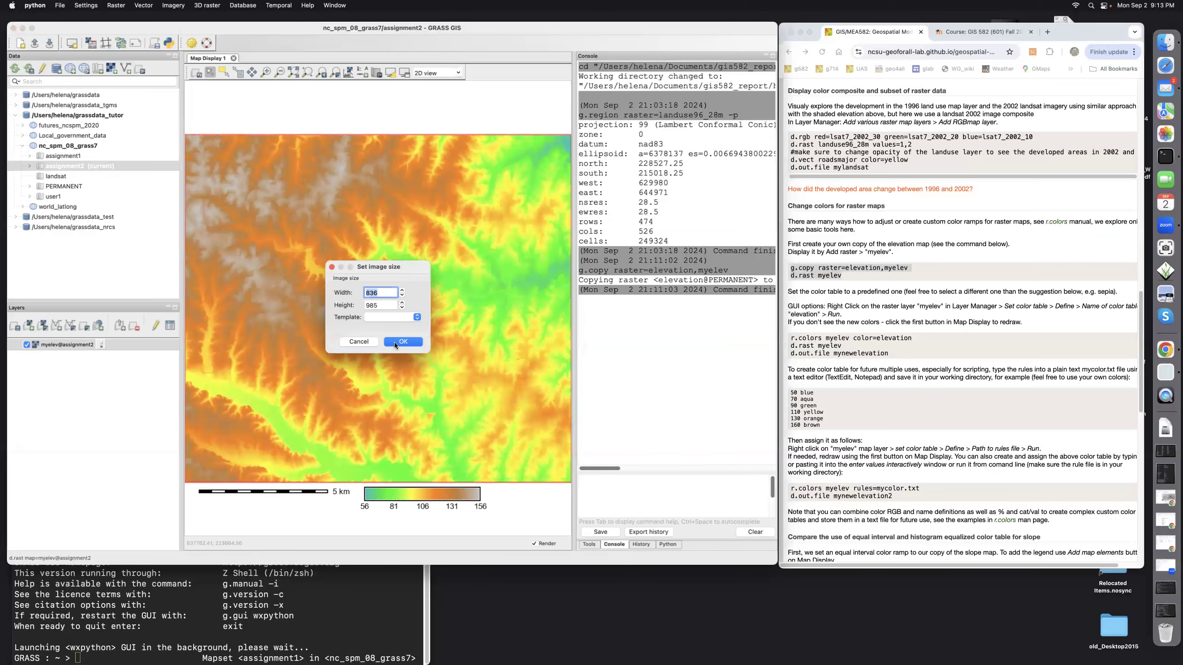
pyautogui.click(394, 342)
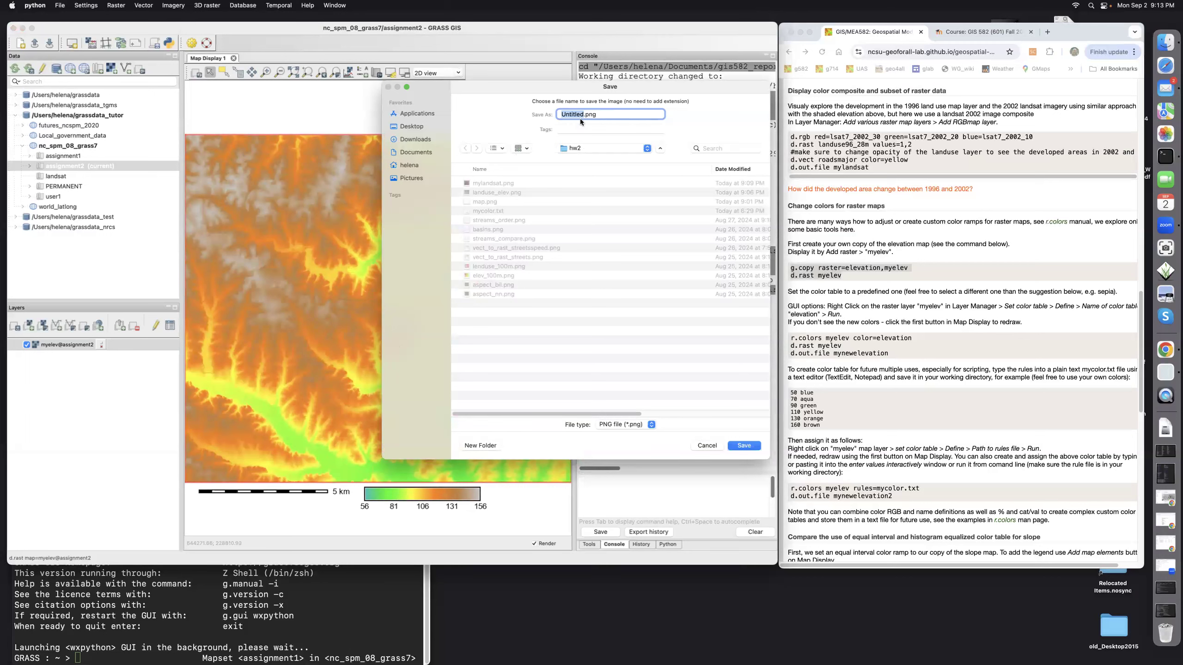
pyautogui.write('mynewelevation')
pyautogui.click(750, 444)
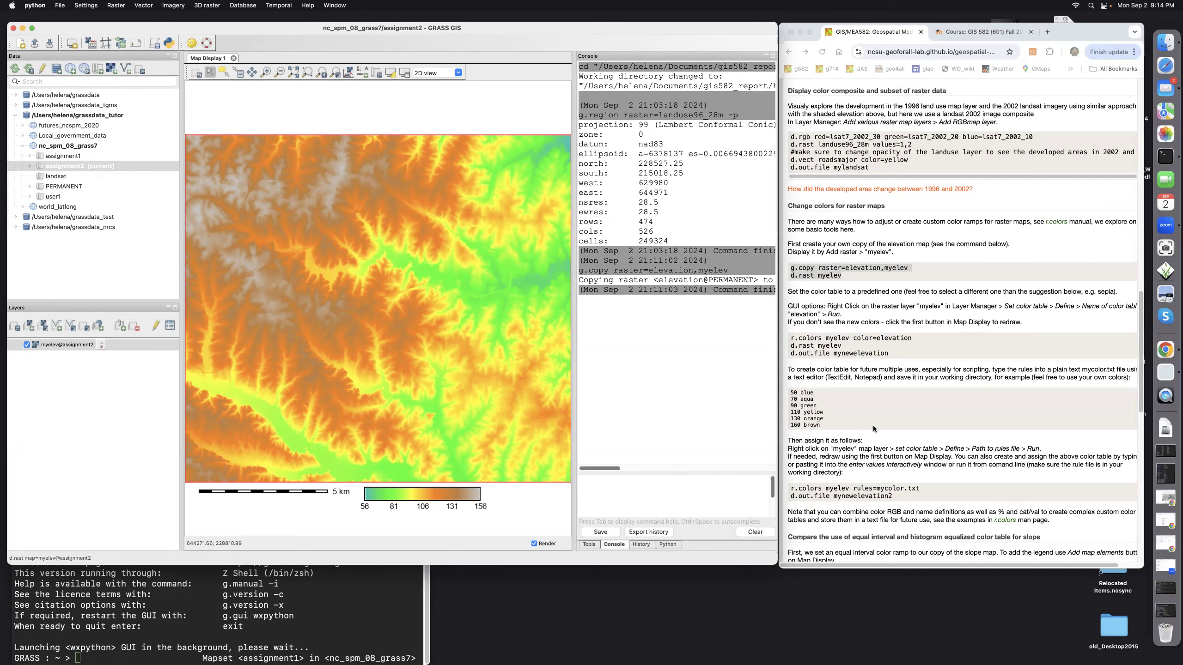
# - Copy r.colors myelev rules=mycolor.txt from the assignment and run it in the GRASS console
pyautogui.scroll(-2, 872, 426)
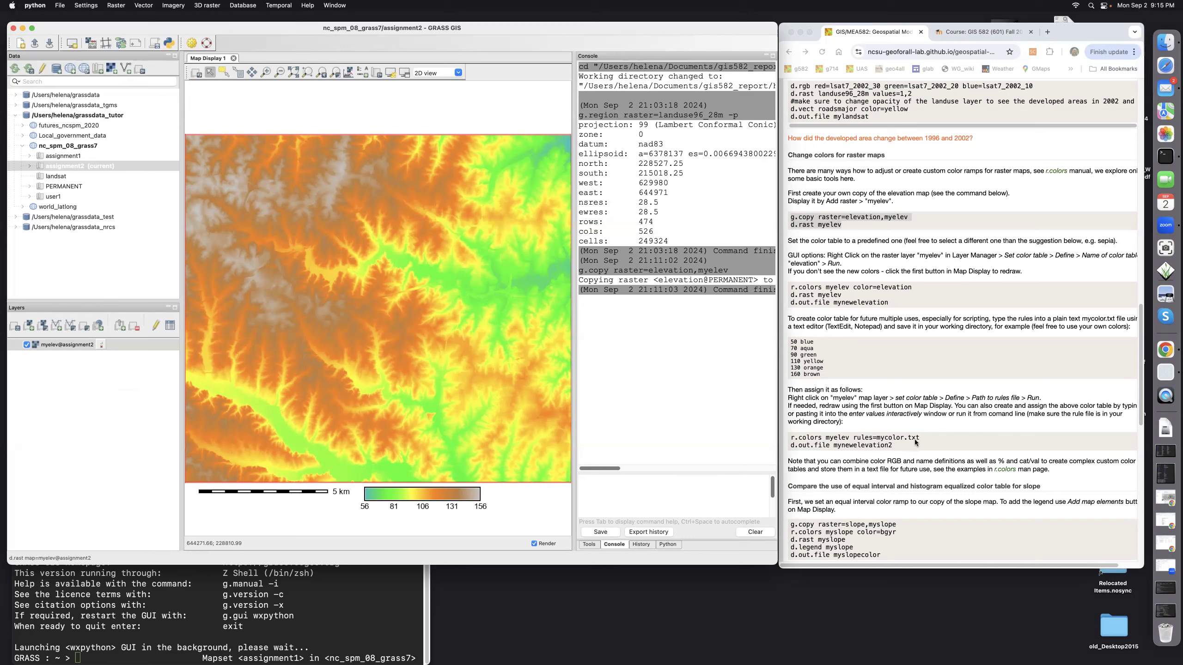
pyautogui.click(791, 439)
pyautogui.moveTo(791, 438); pyautogui.dragTo(929, 438)
pyautogui.press('super+c')
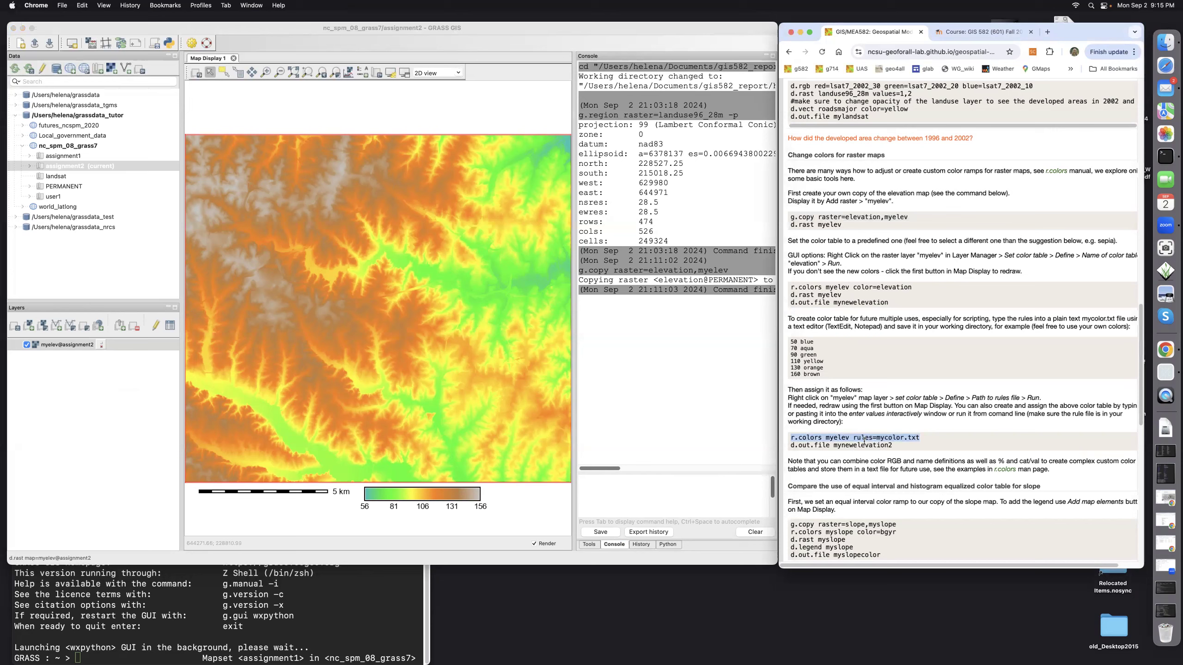
pyautogui.click(643, 486)
pyautogui.press('super+v')
pyautogui.press('Return')
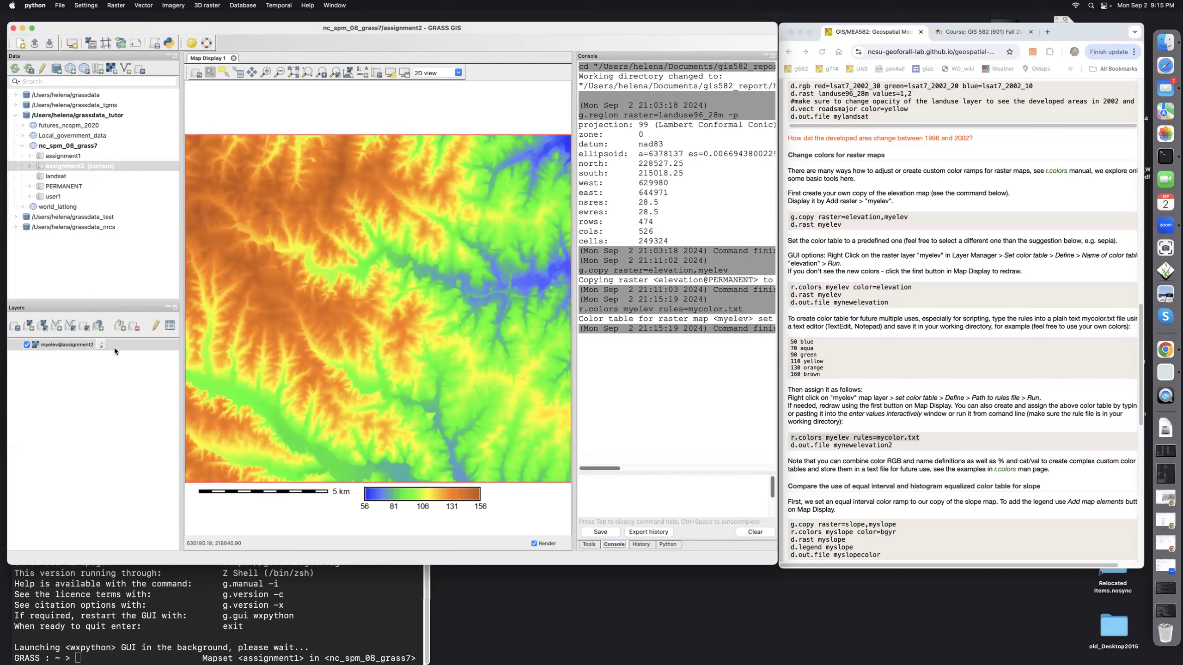
pyautogui.rightClick(73, 344)
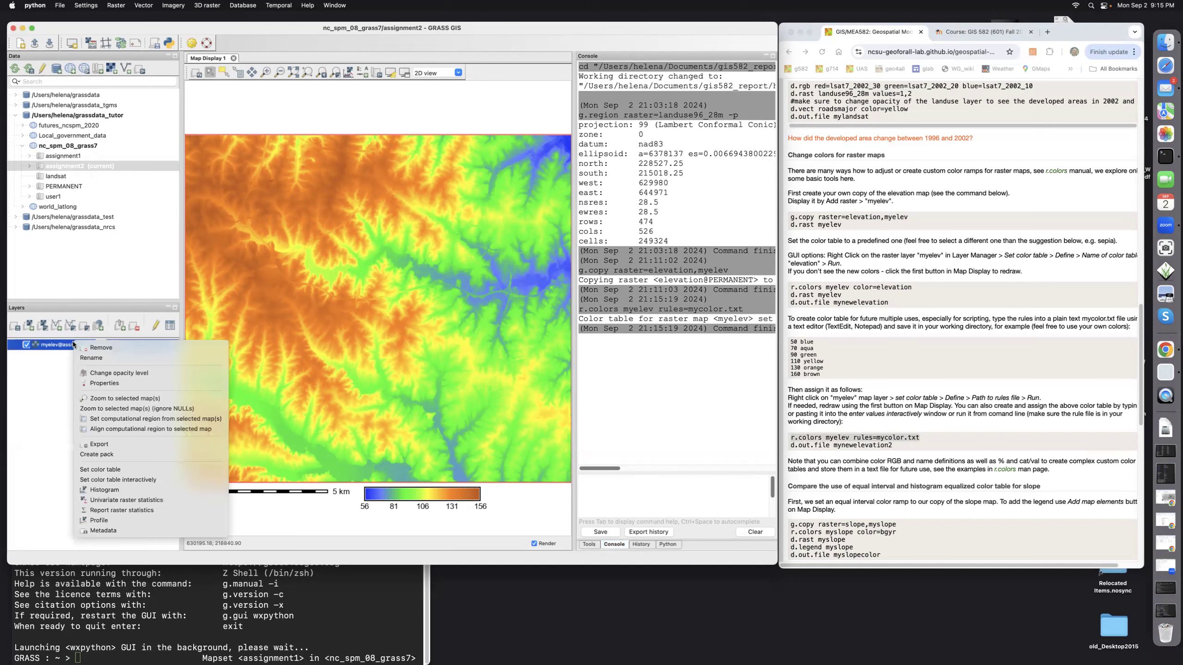
pyautogui.click(102, 469)
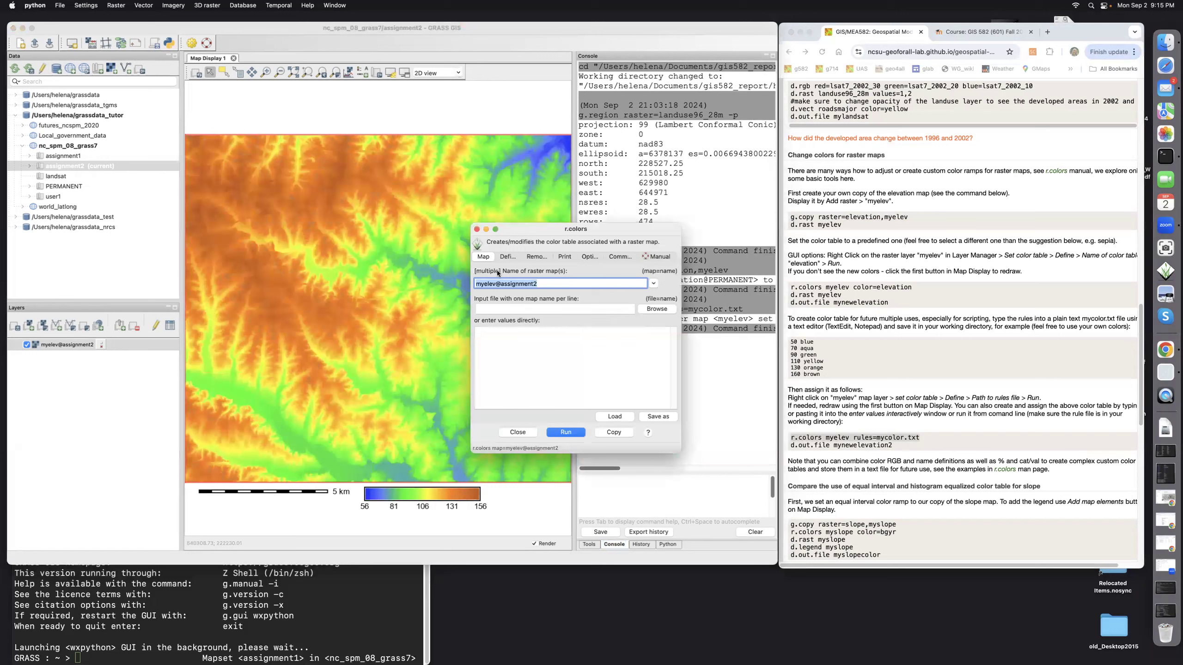
pyautogui.click(506, 257)
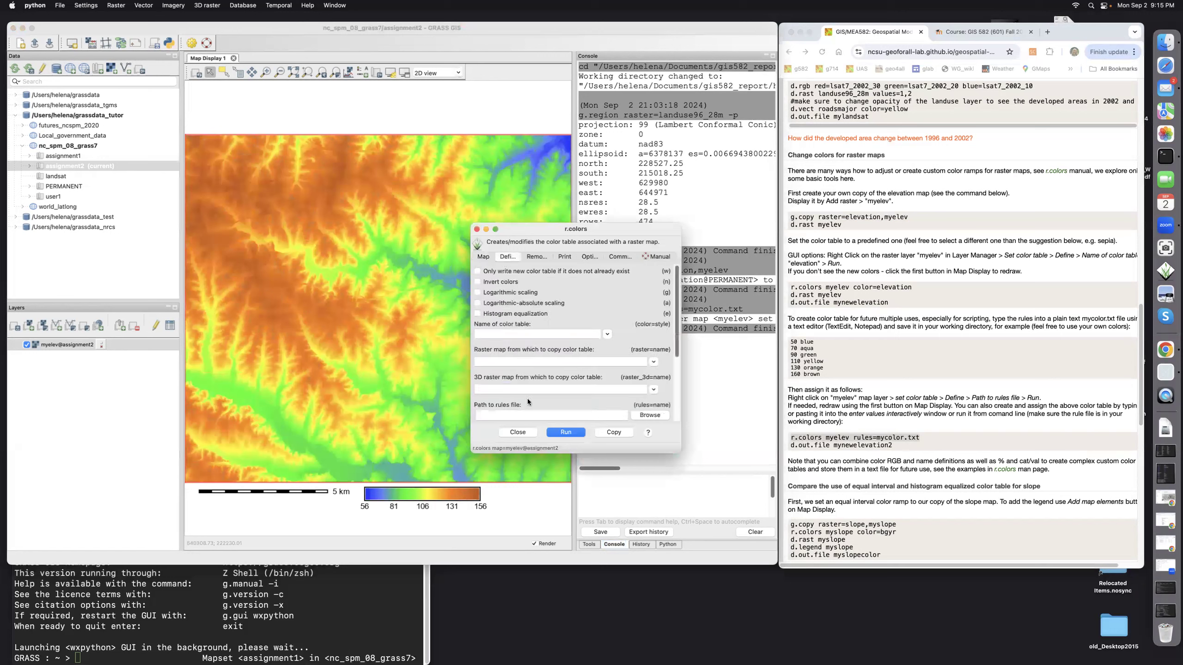
pyautogui.scroll(-3, 531, 406)
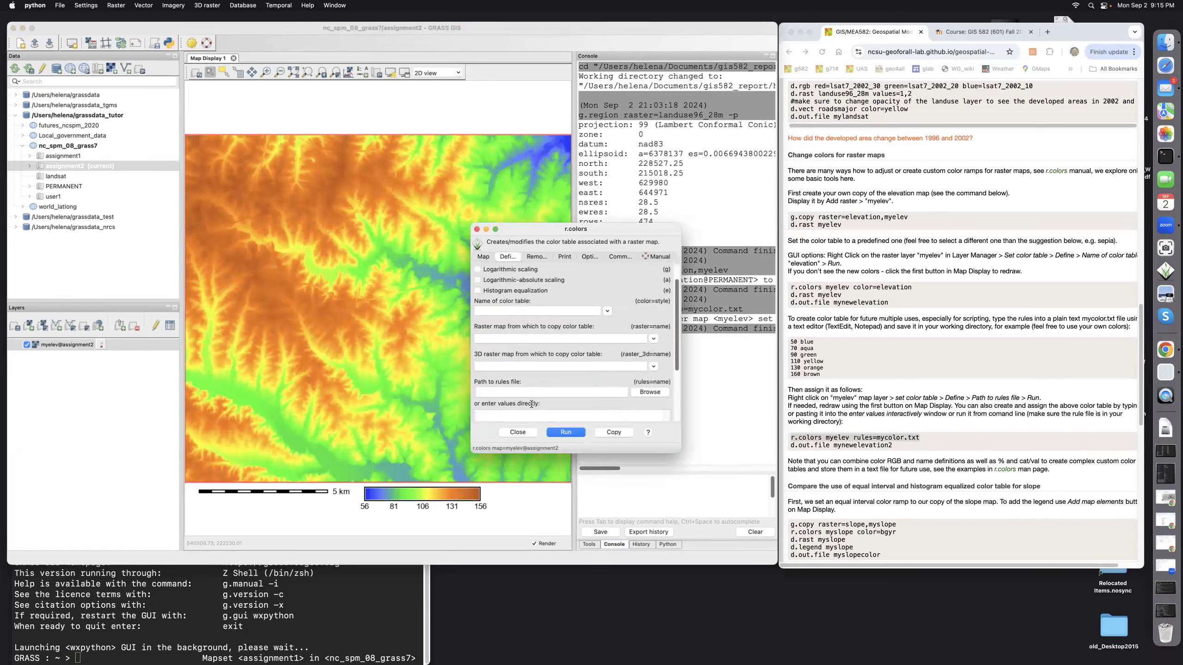
pyautogui.scroll(-1, 531, 404)
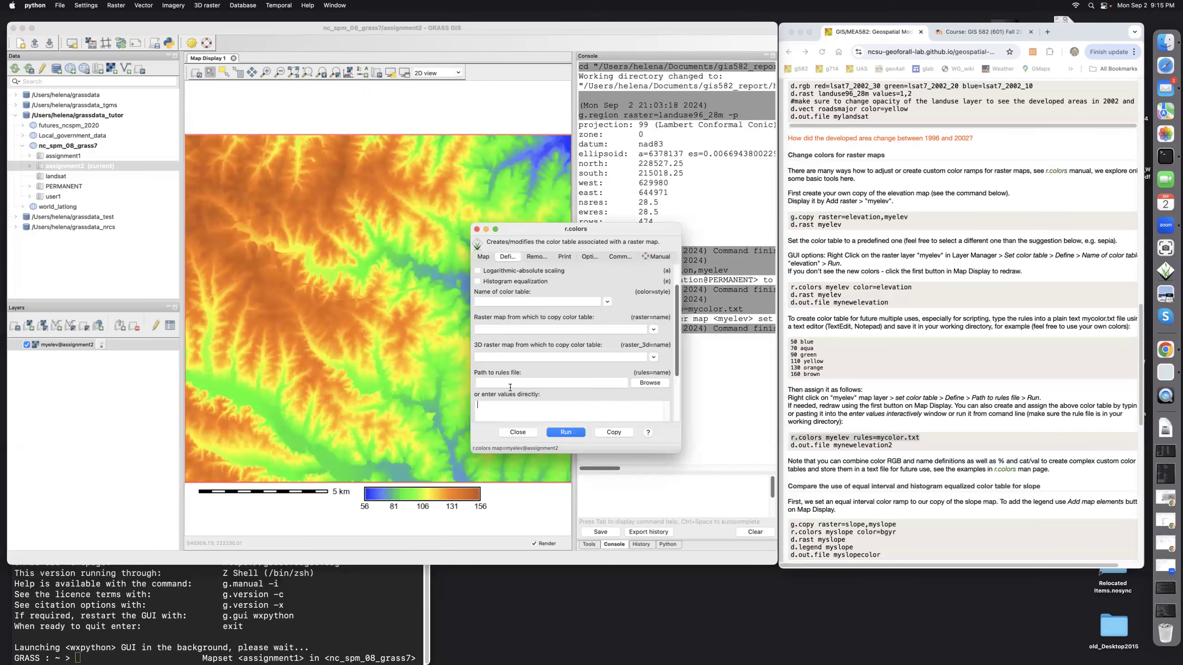
pyautogui.click(649, 383)
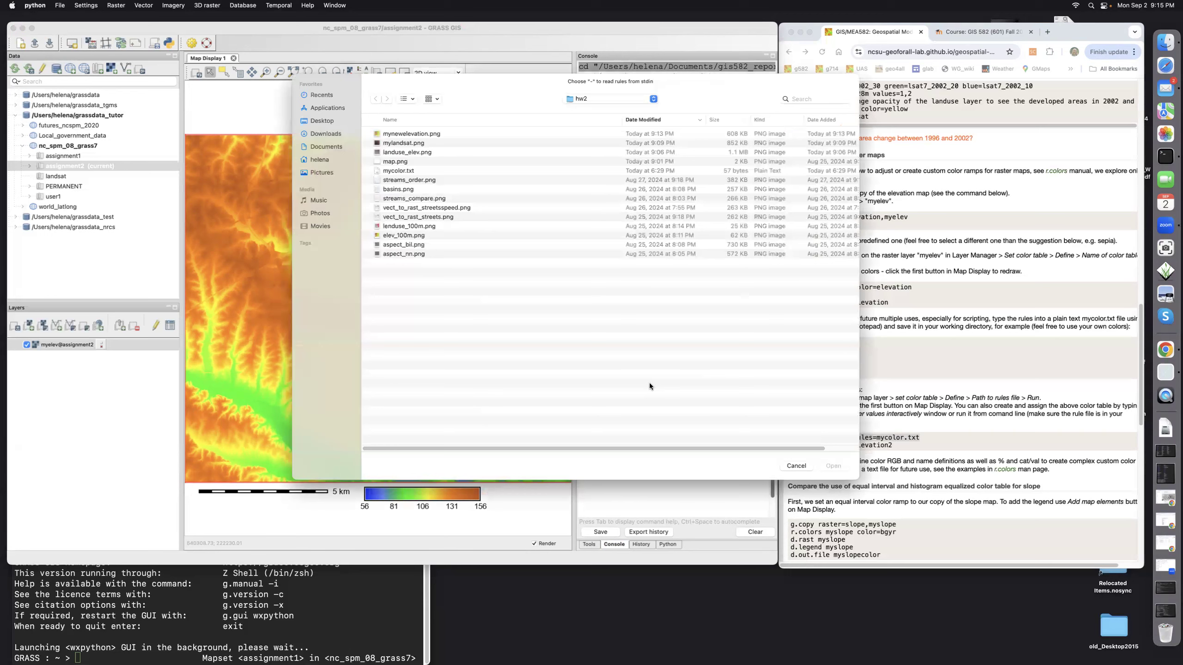
pyautogui.click(394, 172)
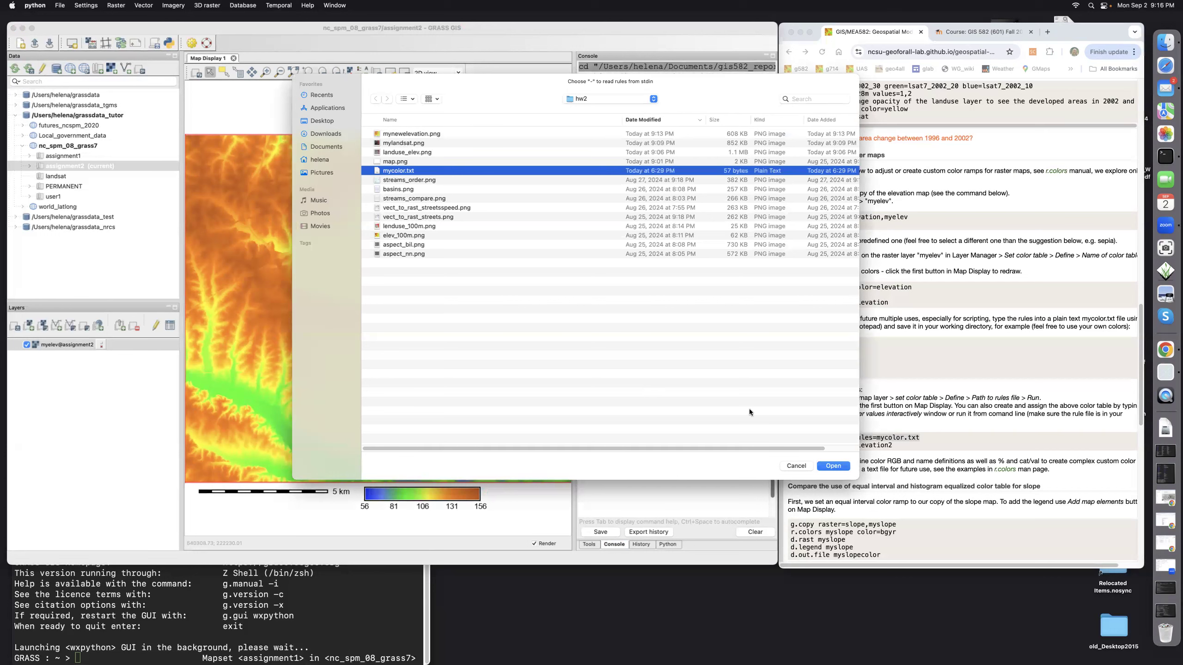
pyautogui.click(800, 465)
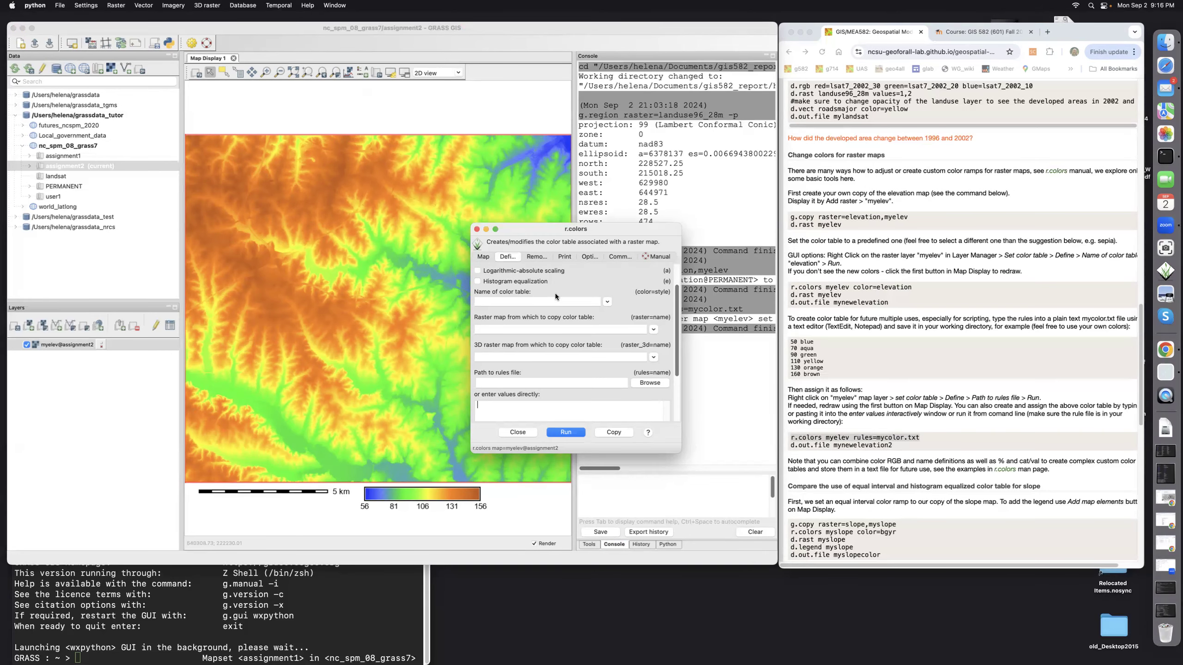
pyautogui.click(517, 433)
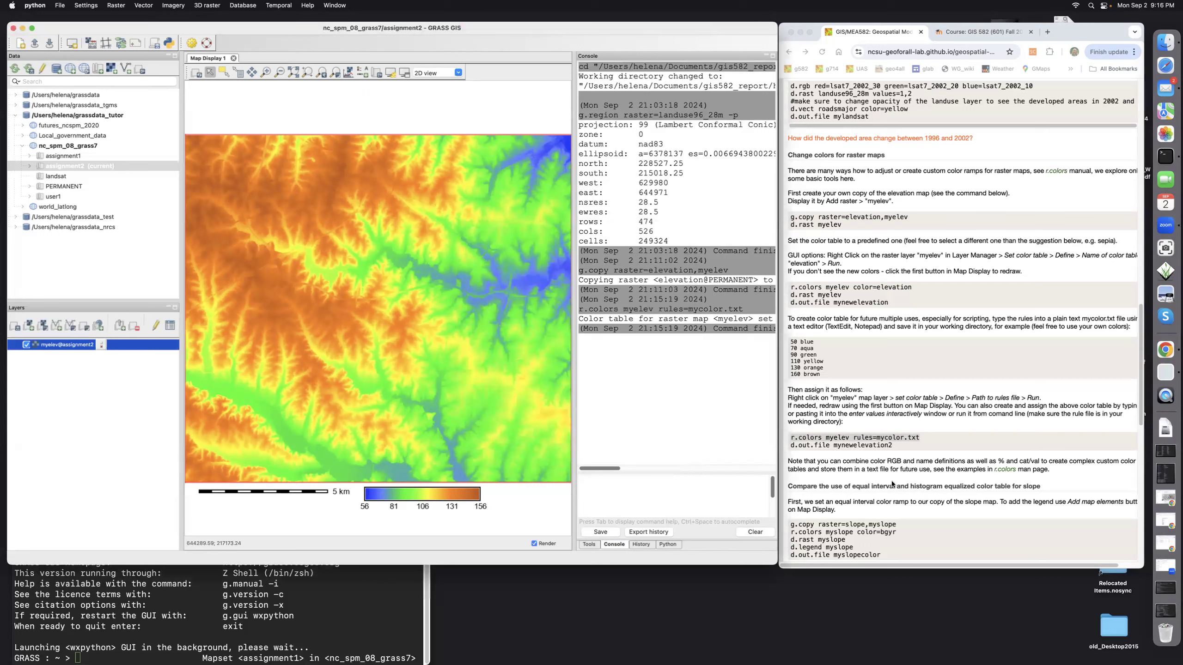
# - Copy d.out.file mynewelevation2 from the assignment page and run it in the GRASS console
pyautogui.click(788, 446)
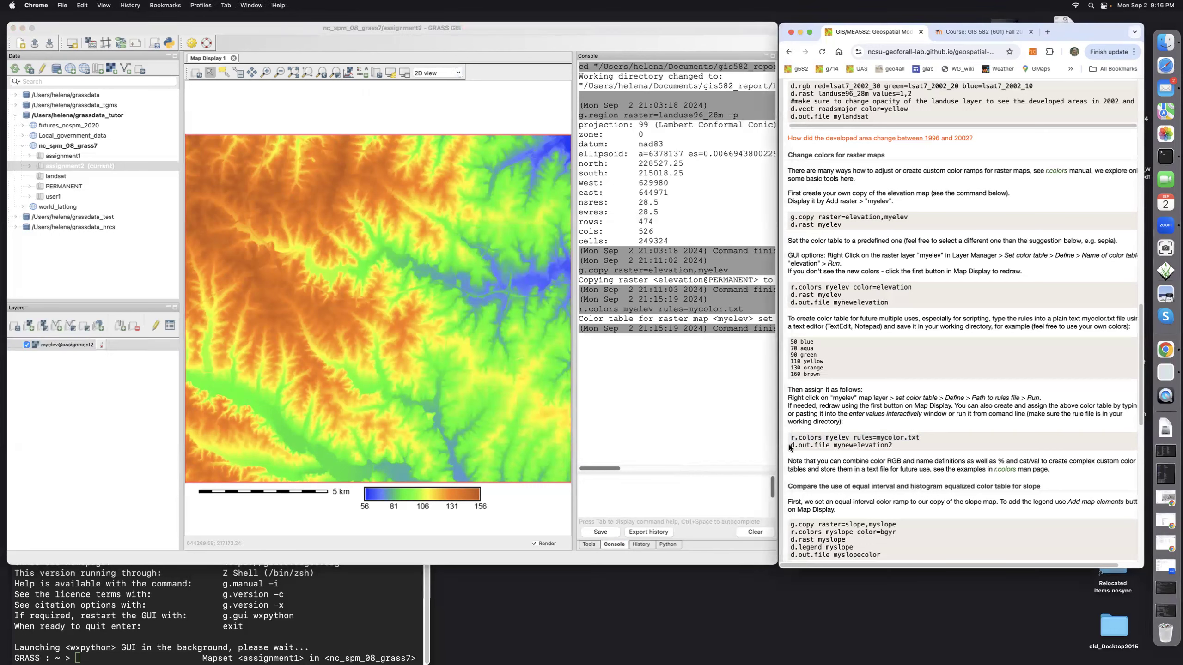
pyautogui.moveTo(790, 446); pyautogui.dragTo(899, 445)
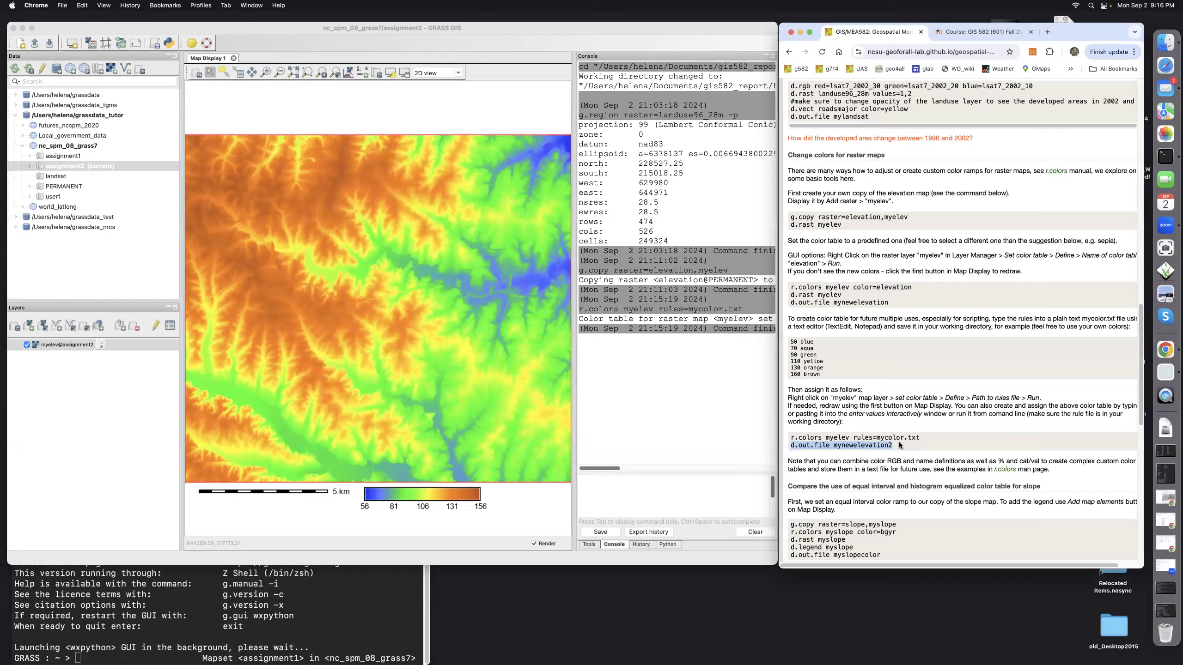
pyautogui.click(634, 482)
pyautogui.press('super+v')
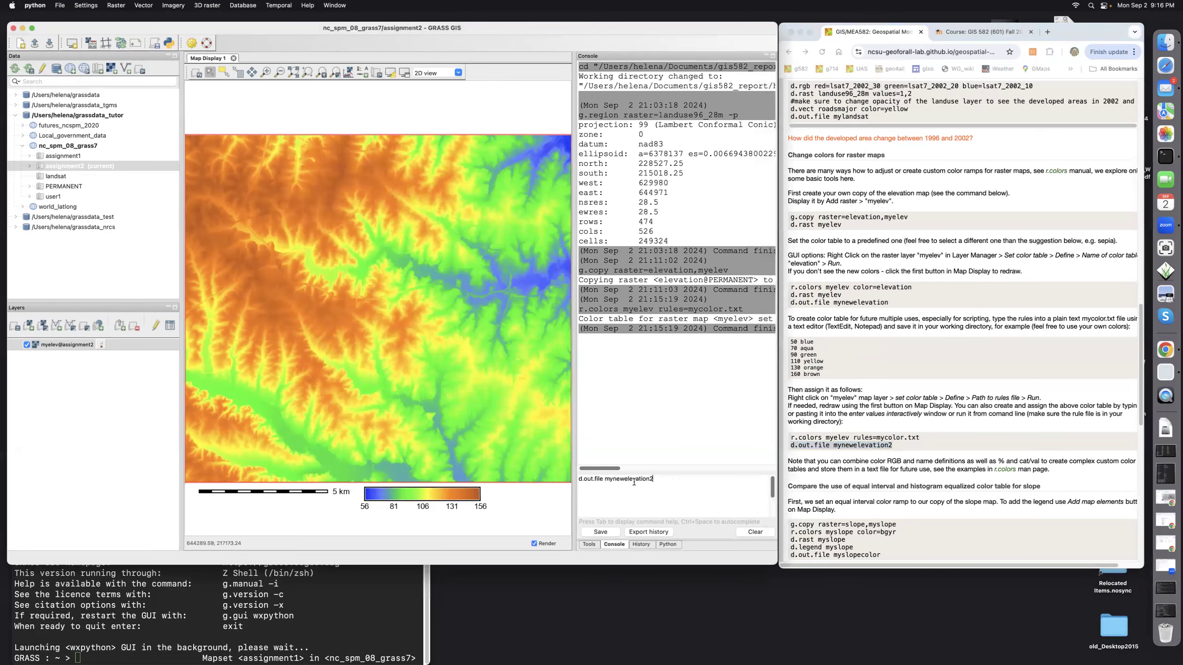
pyautogui.press('Return')
# - Paste the assignment's equal-interval slope commands into the console, running g.copy raster=slope,myslope and r.colors myslope color=bgyr
pyautogui.scroll(-5, 877, 500)
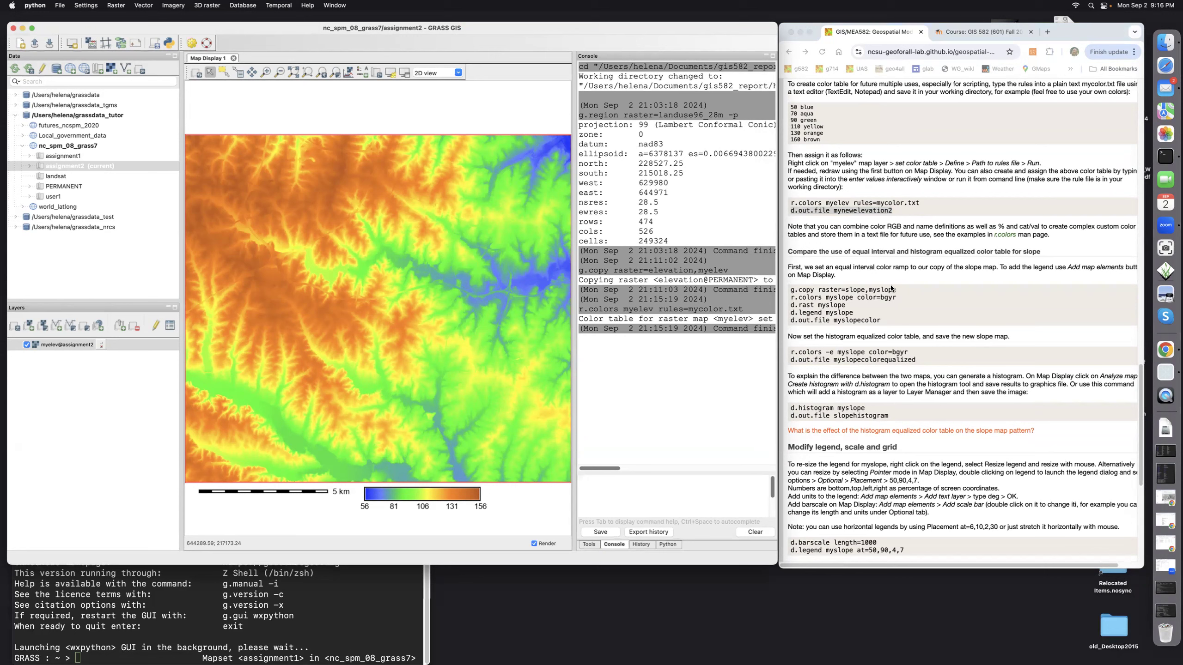
pyautogui.click(792, 292)
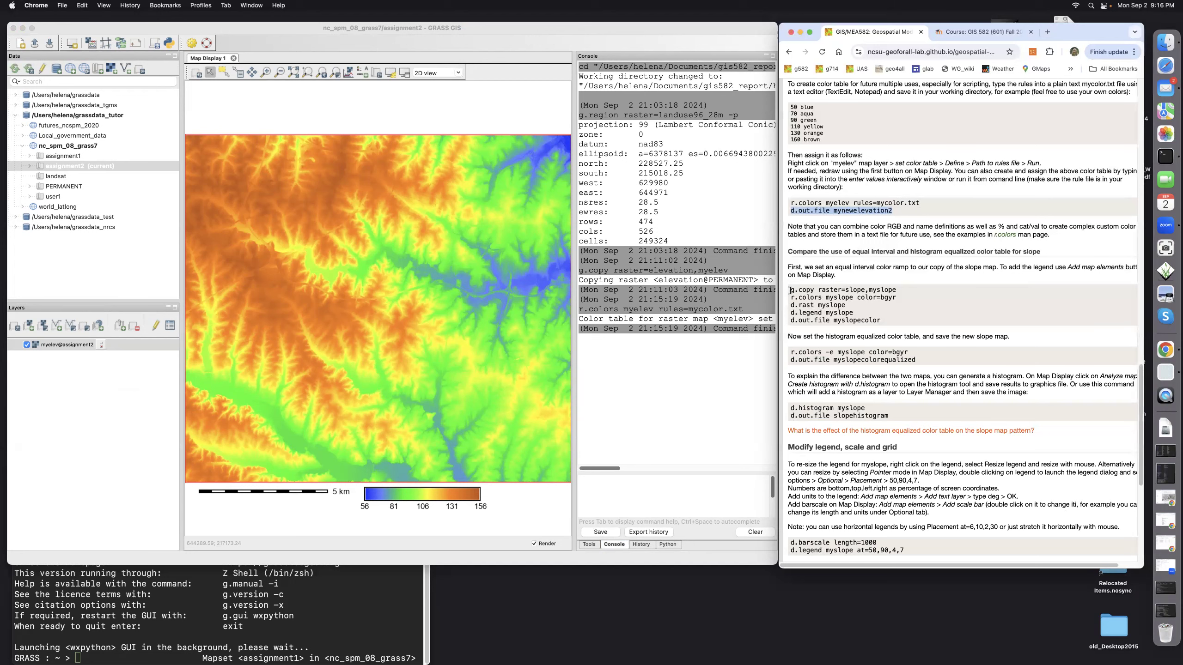
pyautogui.moveTo(790, 291); pyautogui.dragTo(880, 322)
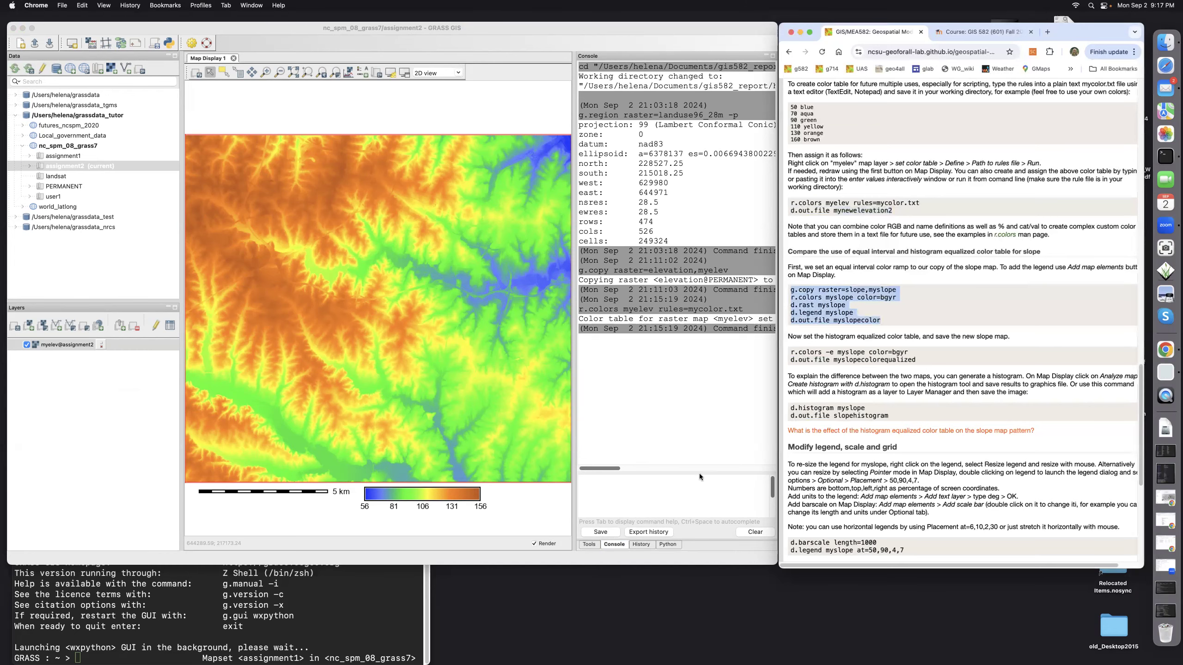
pyautogui.click(590, 482)
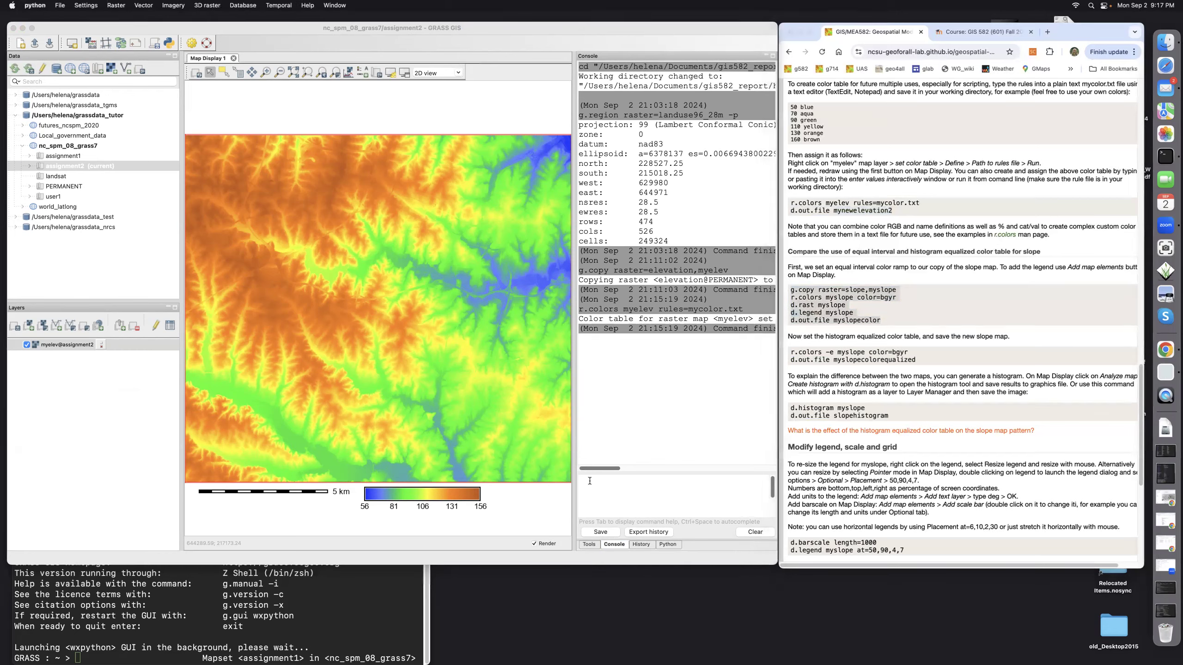
pyautogui.press('super+v')
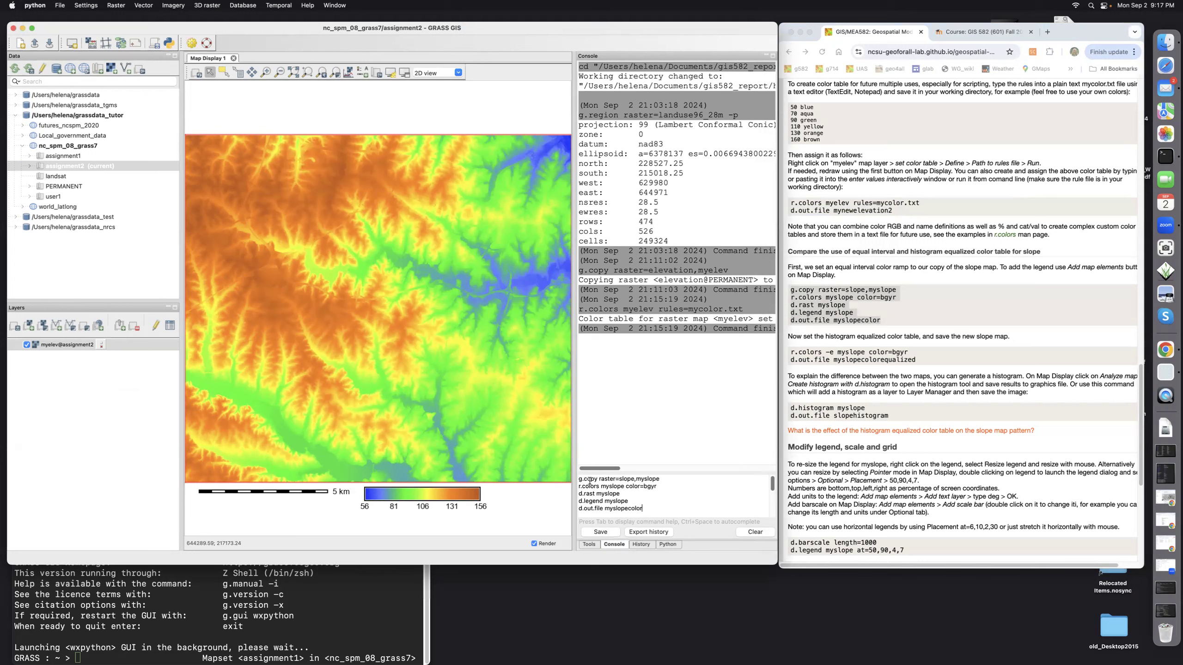
pyautogui.click(661, 479)
pyautogui.press('Return')
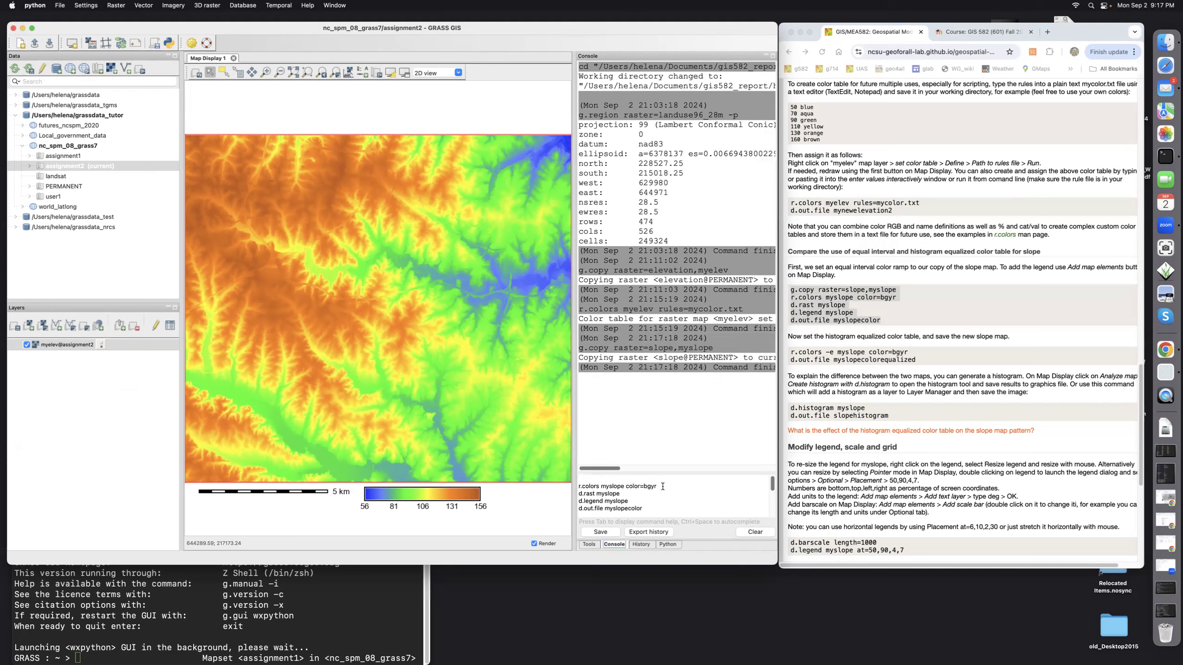
pyautogui.click(657, 486)
pyautogui.press('Return')
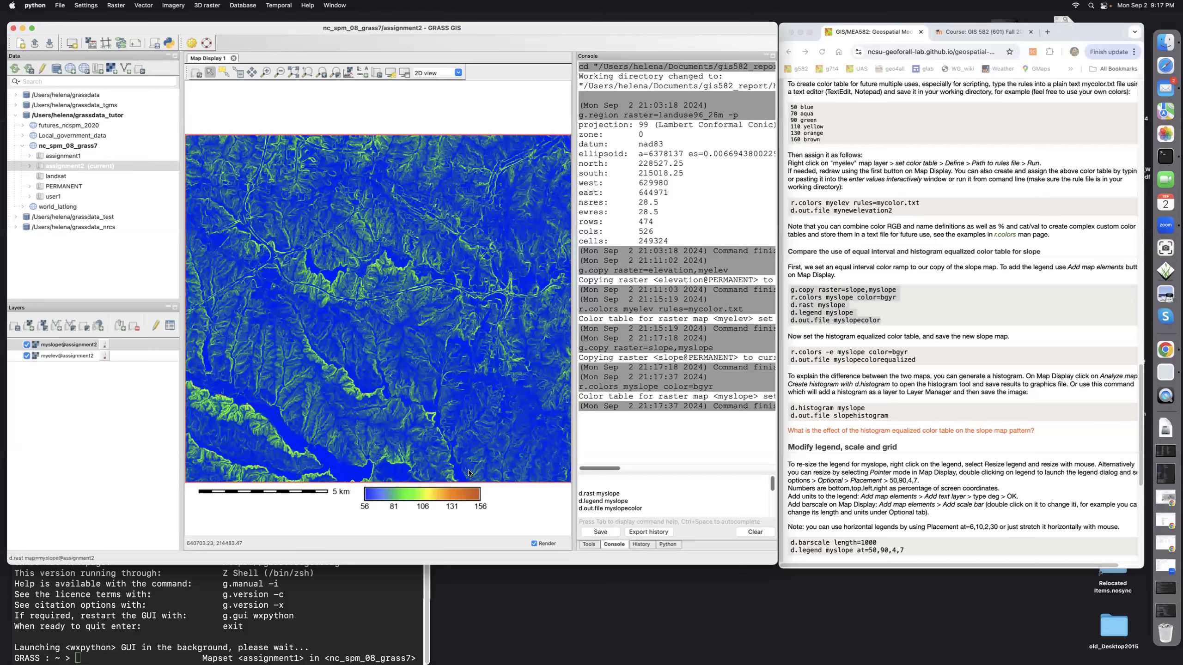
# - Change the existing raster legend so that it describes the myslope raster instead of myelev
pyautogui.click(612, 294)
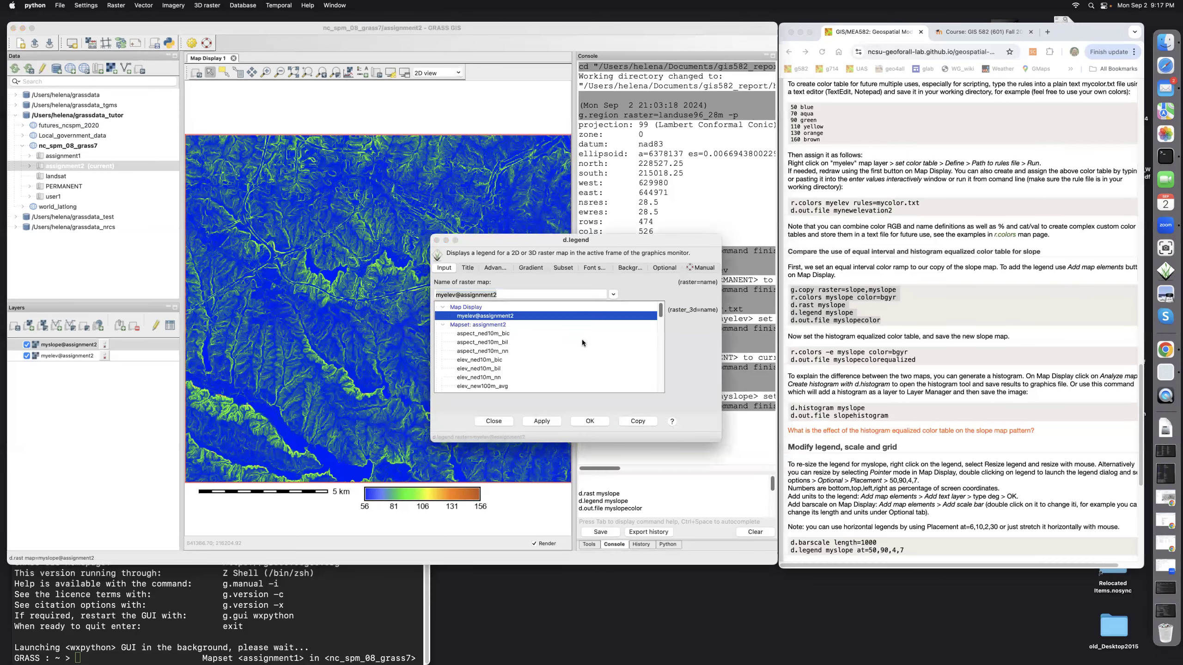
pyautogui.scroll(-3, 582, 343)
pyautogui.scroll(-1, 582, 339)
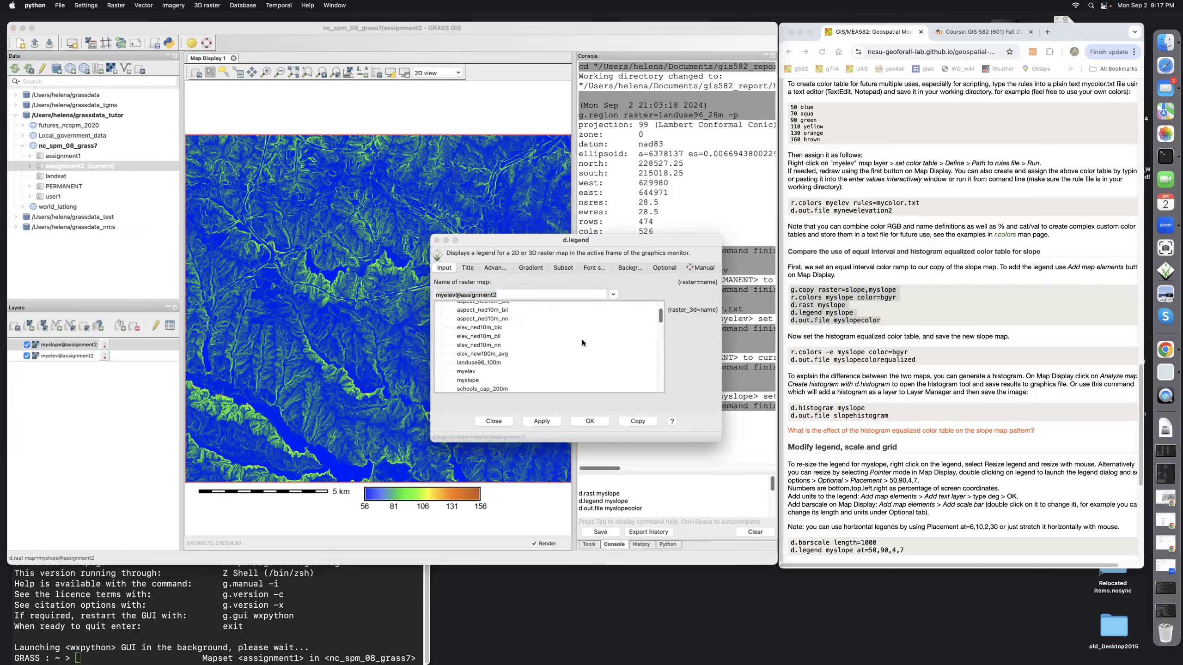
pyautogui.click(460, 375)
pyautogui.click(582, 422)
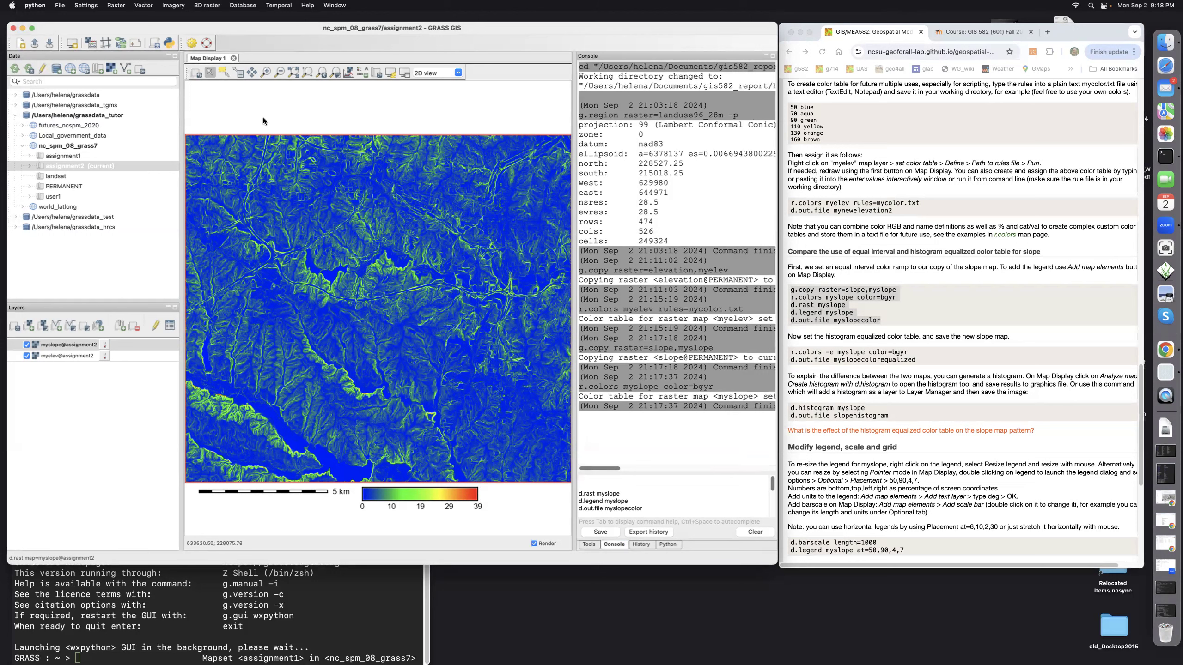
# - Examine the slope colors up close along the lake in the map's southwest, then return to the full extent
pyautogui.click(266, 72)
pyautogui.moveTo(271, 428); pyautogui.dragTo(286, 434)
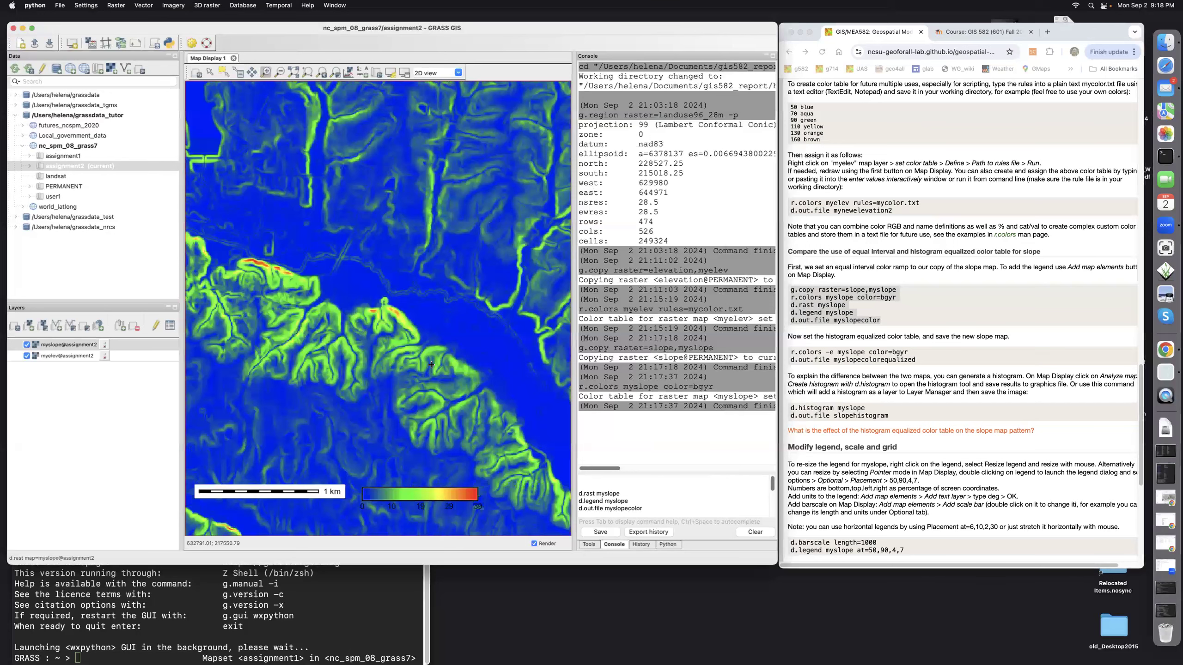
pyautogui.click(308, 69)
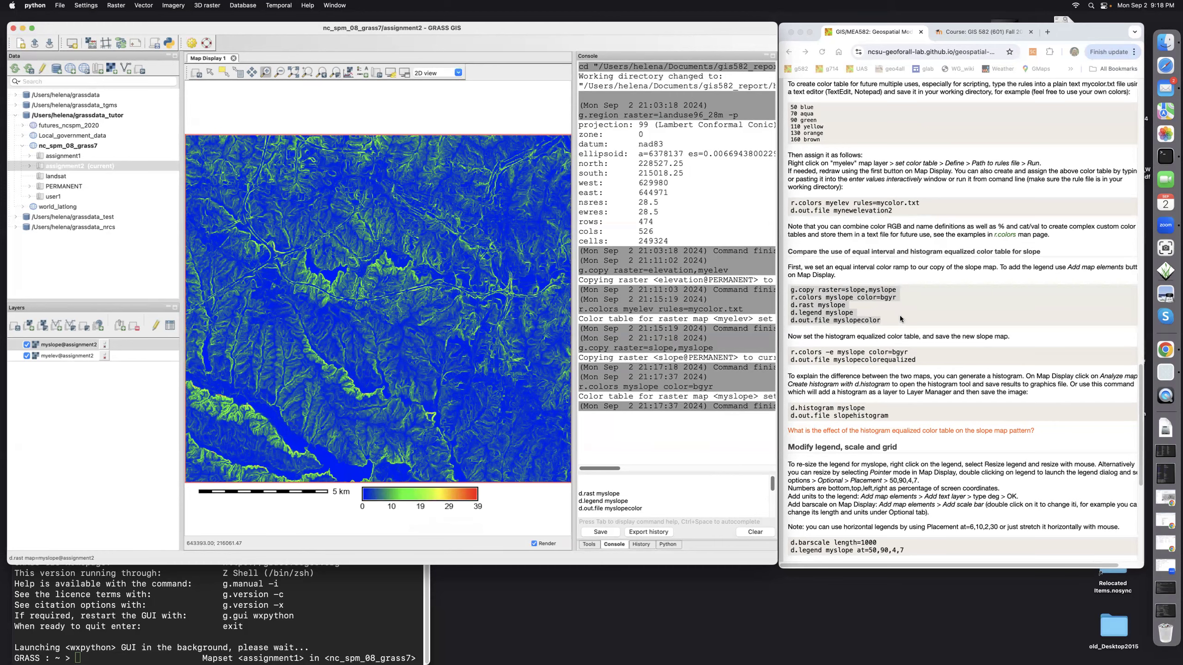
# - Run d.out.file myslopecolor in the console and delete the leftover d.rast and d.legend commands
pyautogui.press('super+Tab')
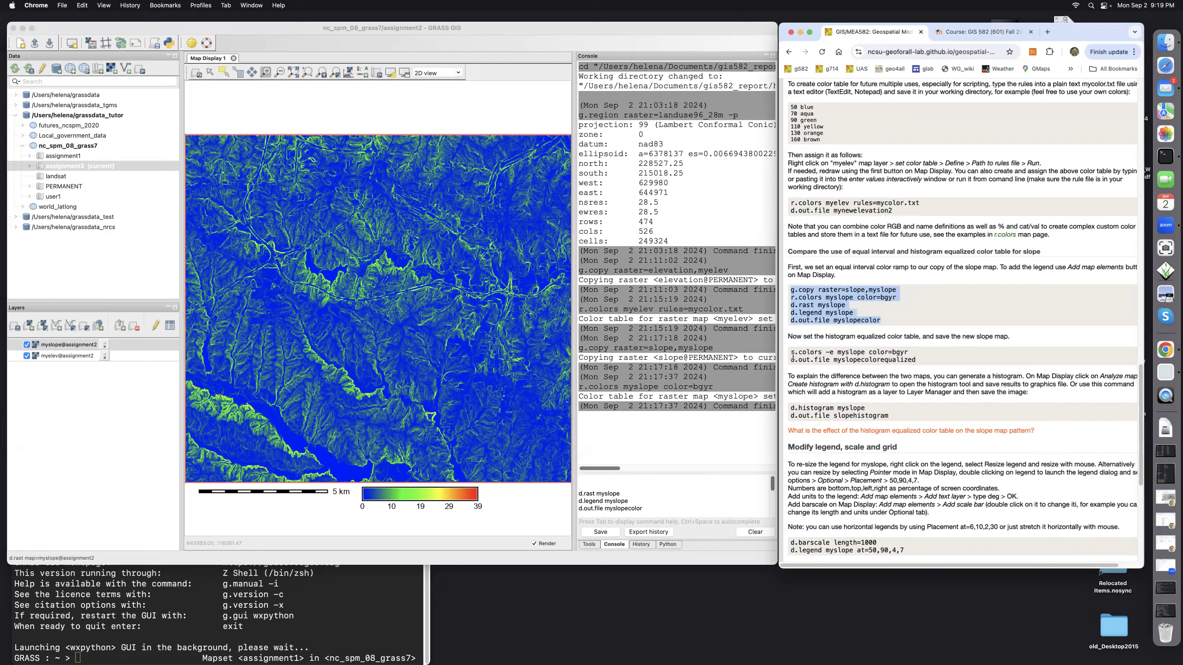
pyautogui.moveTo(790, 354); pyautogui.dragTo(914, 357)
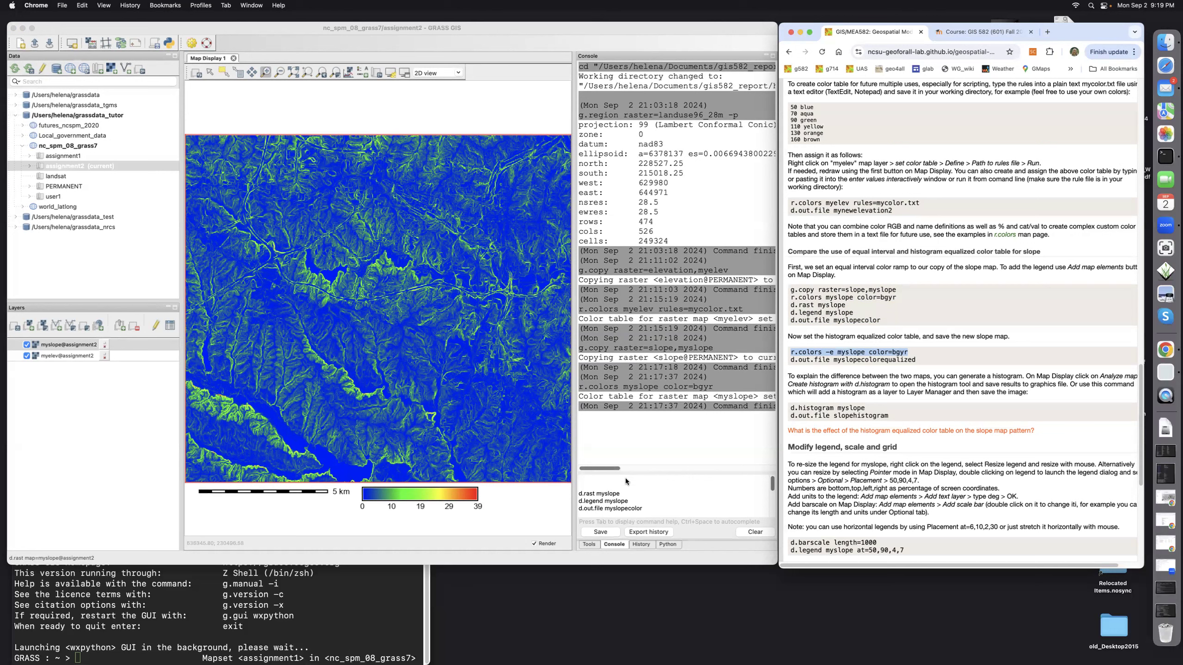
pyautogui.click(645, 508)
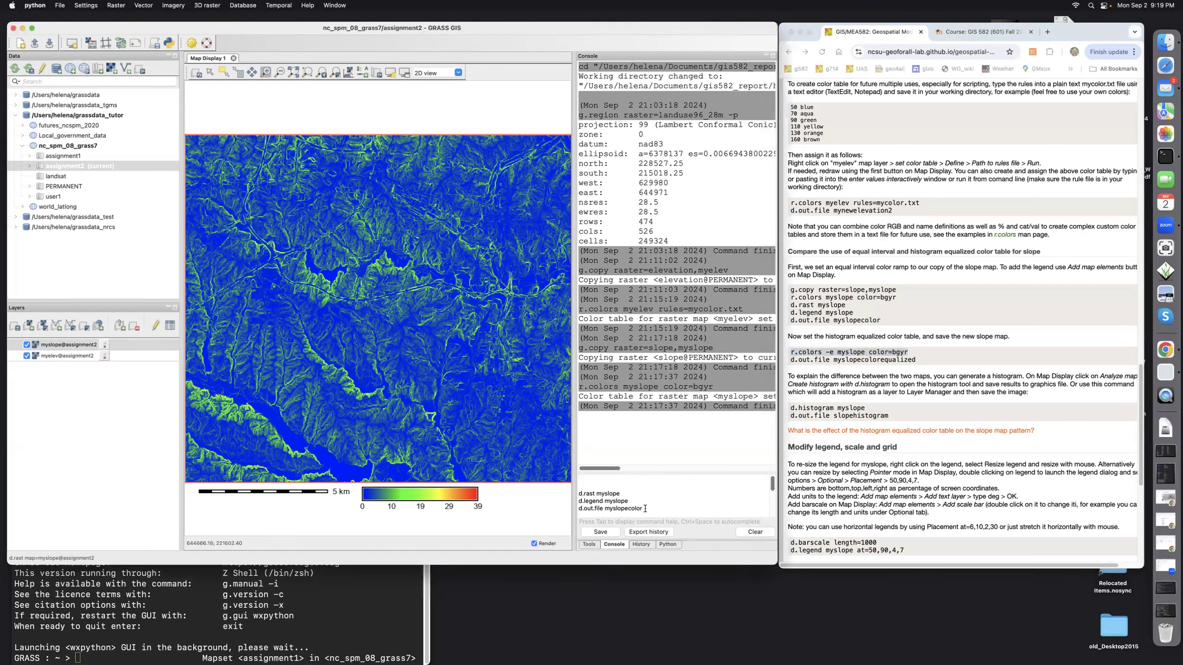
pyautogui.press('Return')
pyautogui.moveTo(598, 488); pyautogui.dragTo(635, 505)
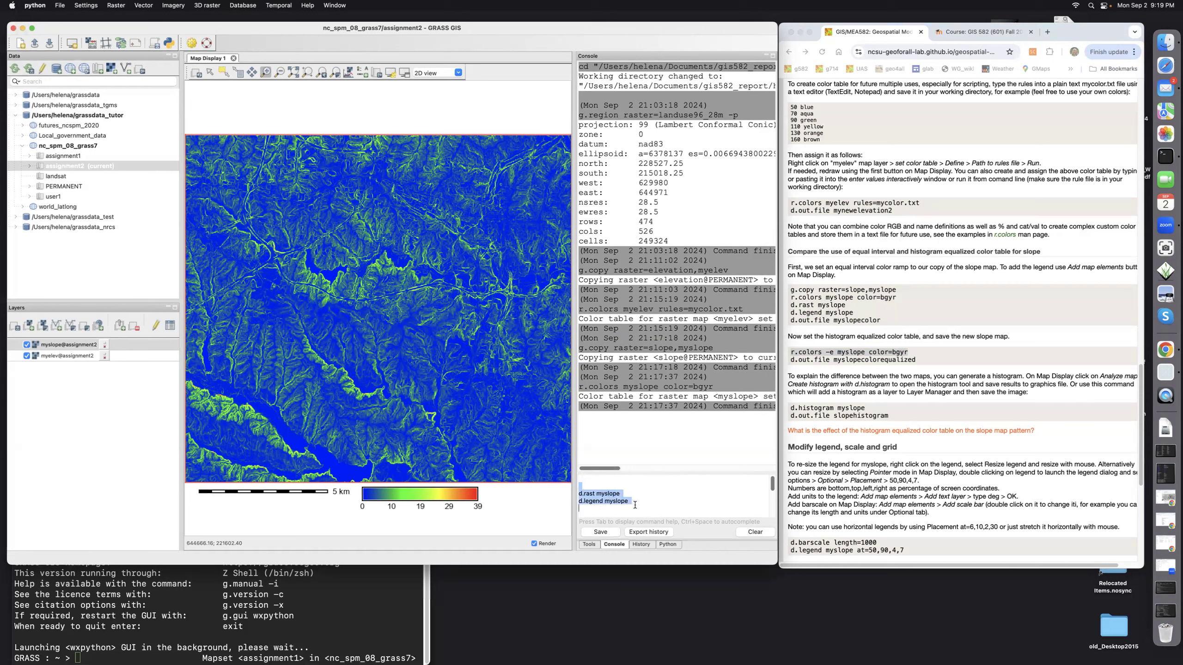
pyautogui.press('BackSpace')
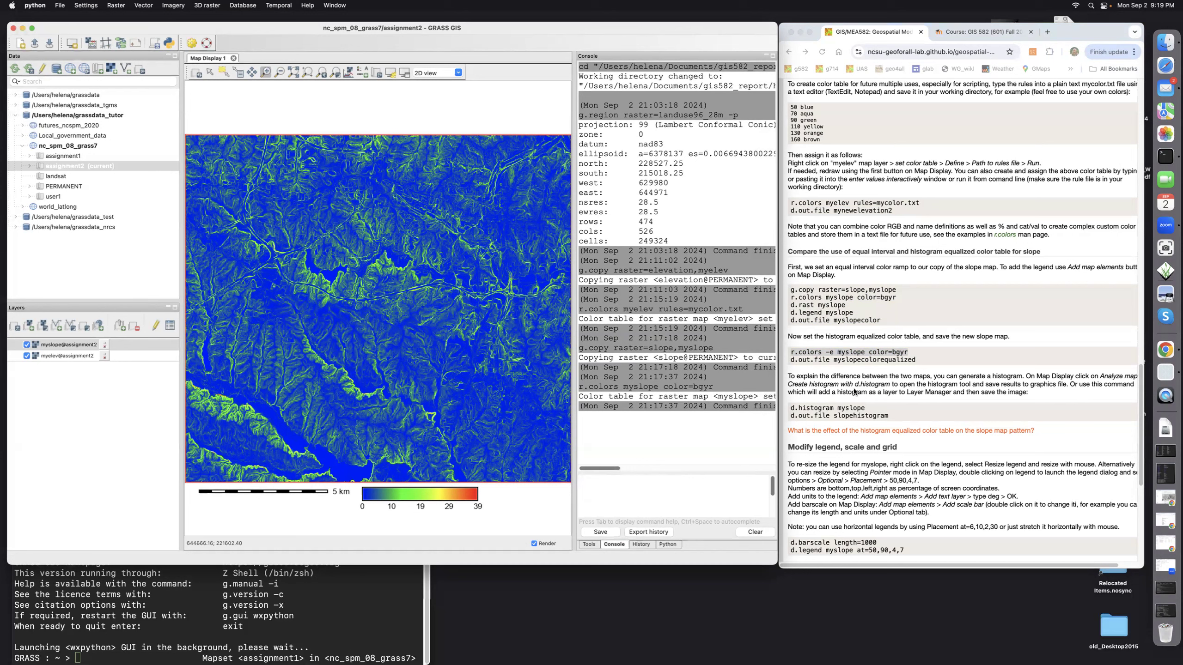
# - Copy the assignment's histogram-equalization commands and run r.colors -e myslope color=bgyr and d.out.file myslopecolorequalized in the console
pyautogui.click(791, 357)
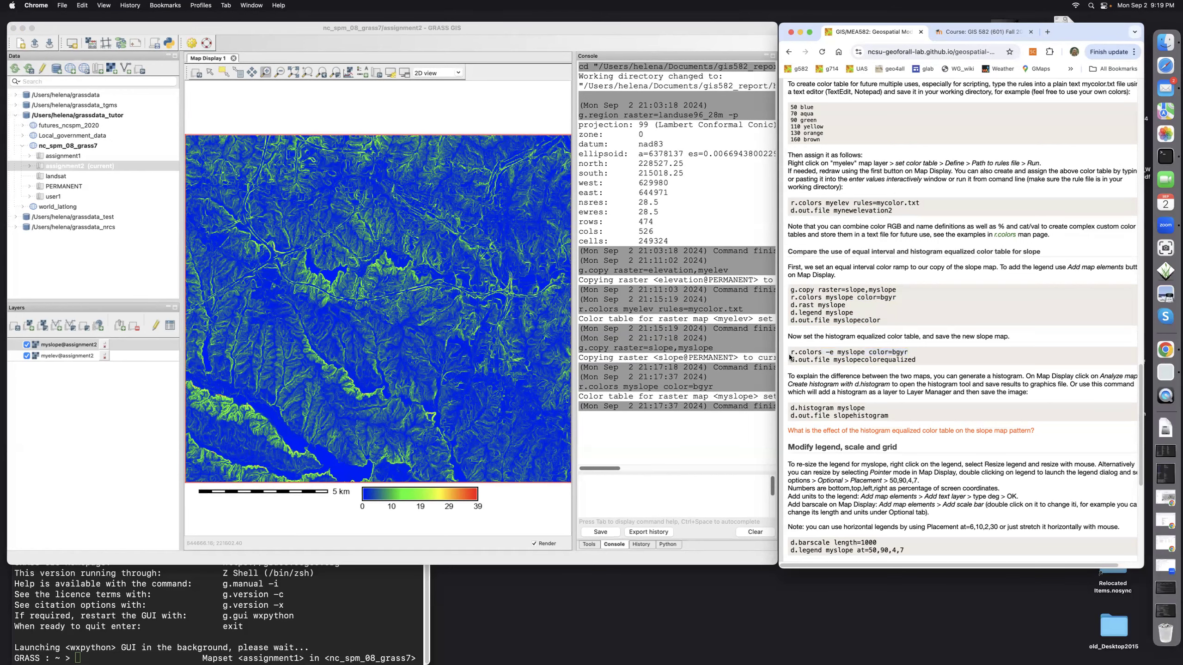
pyautogui.moveTo(790, 352); pyautogui.dragTo(920, 361)
pyautogui.press('super+c')
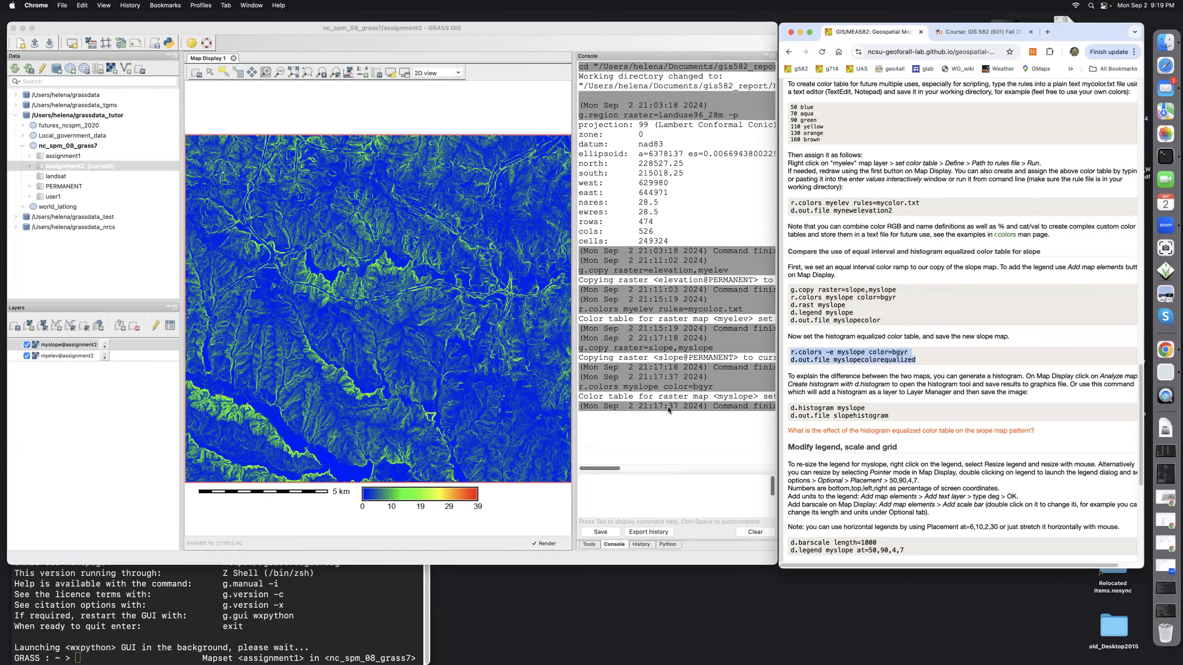
pyautogui.click(622, 483)
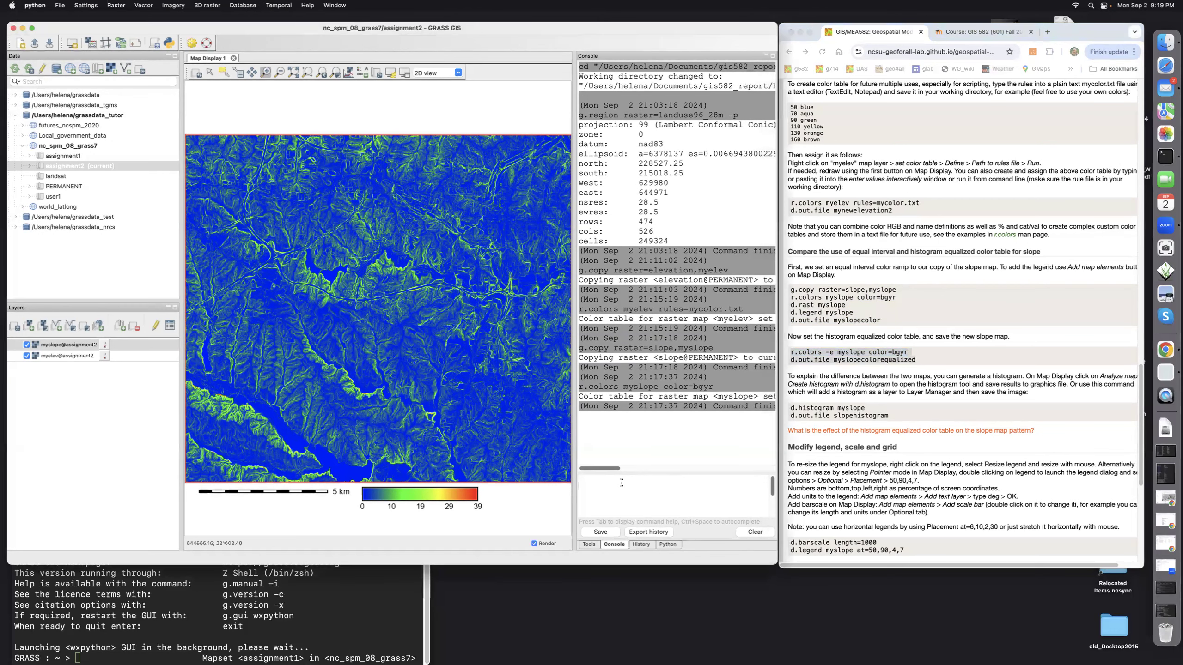
pyautogui.press('super+v')
pyautogui.press('Return')
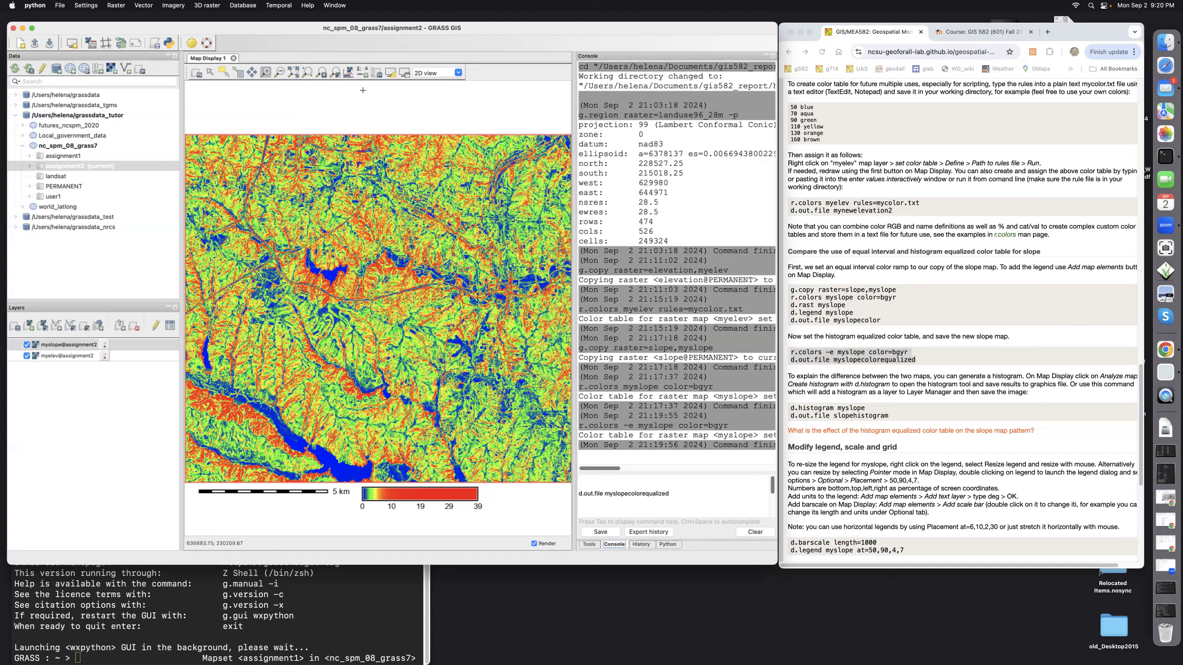
pyautogui.click(673, 494)
pyautogui.press('Return')
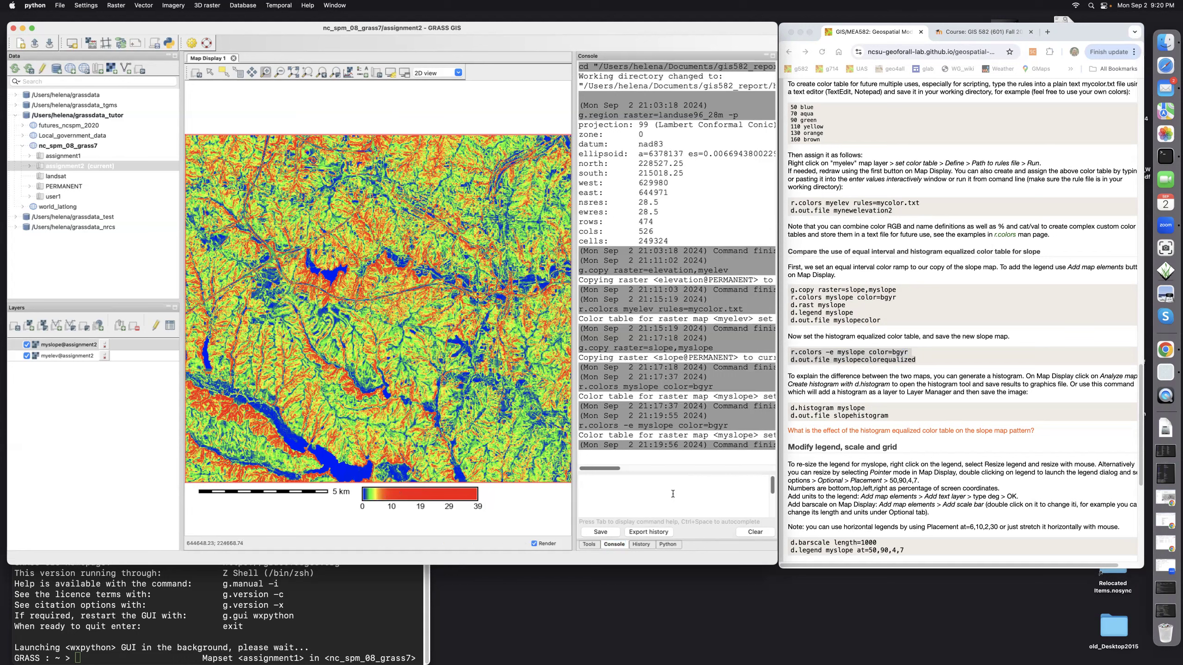
# - Create a histogram of the myslope raster with d.histogram and enlarge the histogram window
pyautogui.click(363, 73)
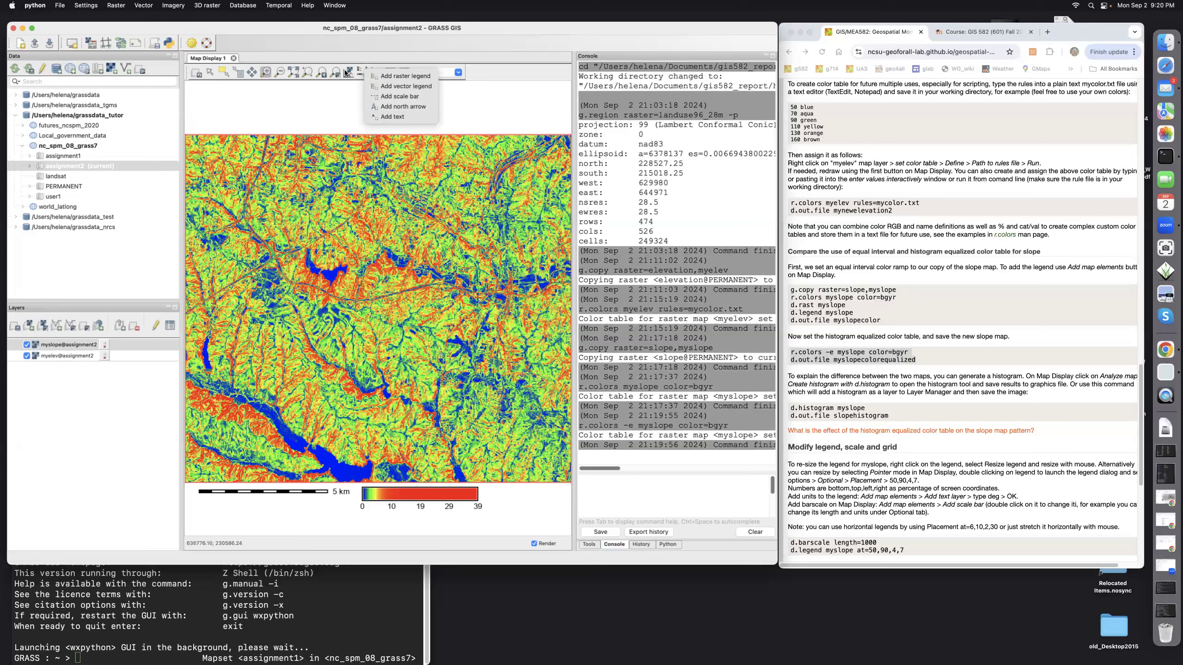
pyautogui.click(348, 75)
pyautogui.click(348, 75)
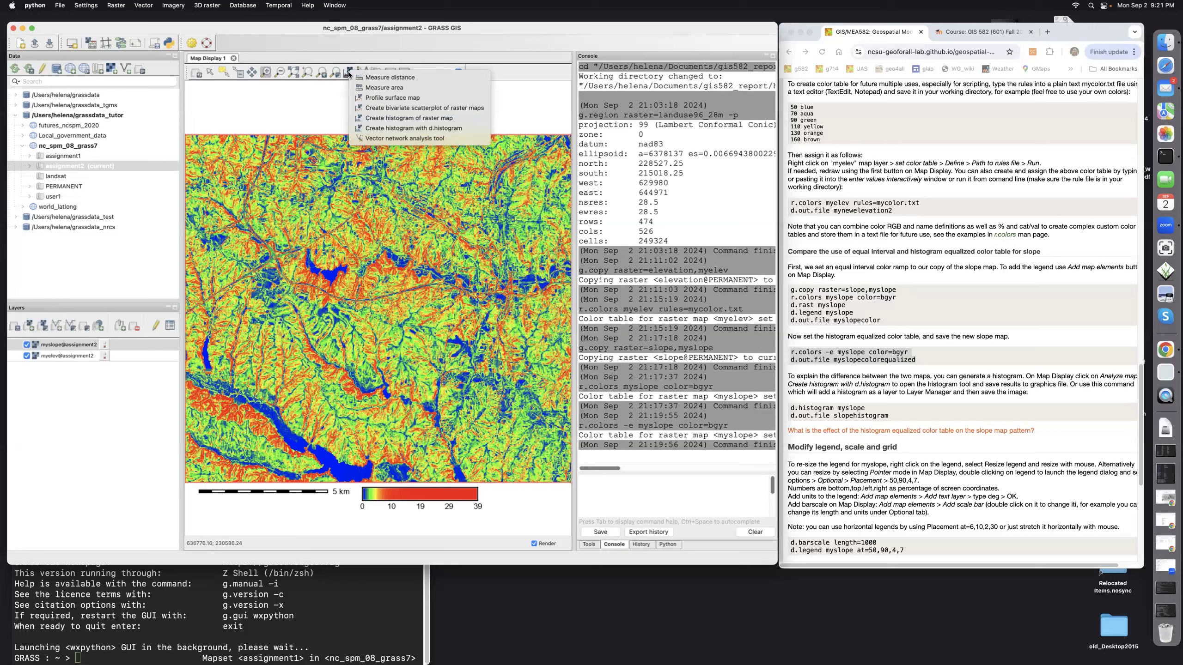
pyautogui.click(381, 128)
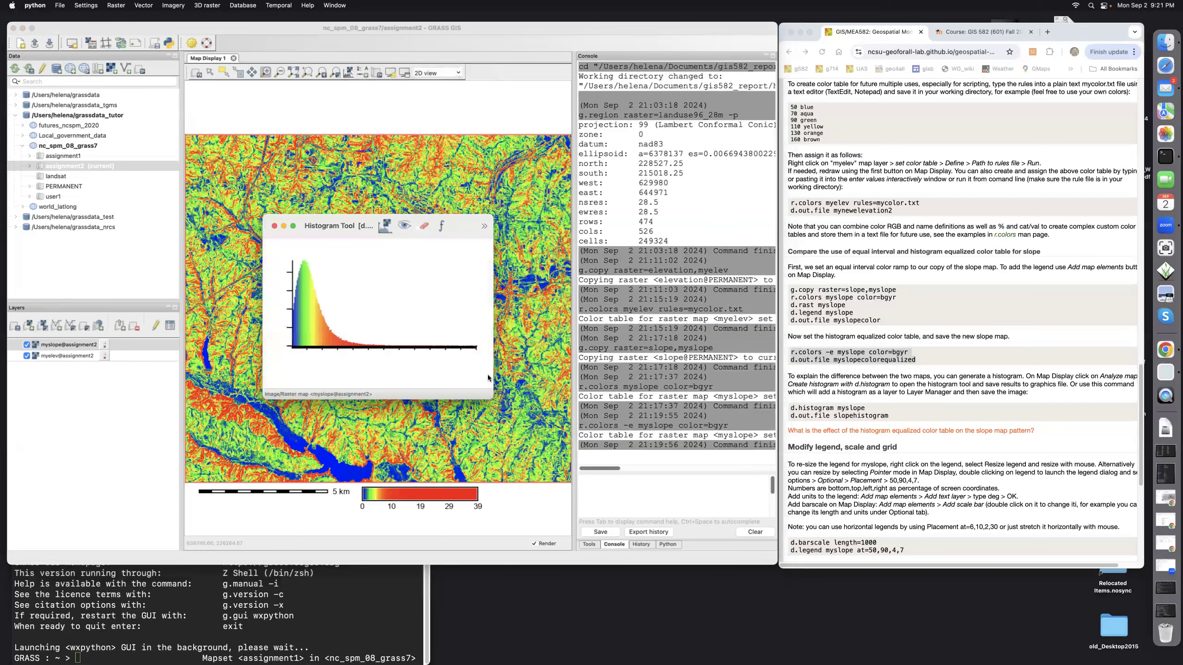
pyautogui.moveTo(493, 399); pyautogui.dragTo(699, 520)
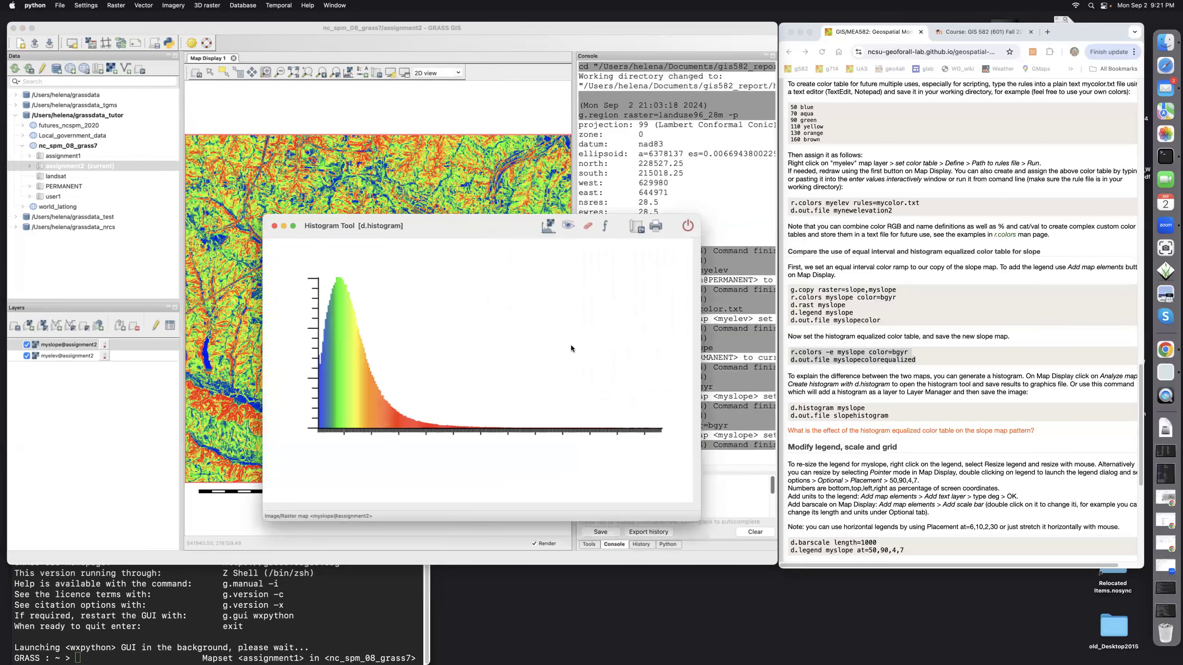
# - Set the histogram's text font to Arial Regular
pyautogui.click(603, 226)
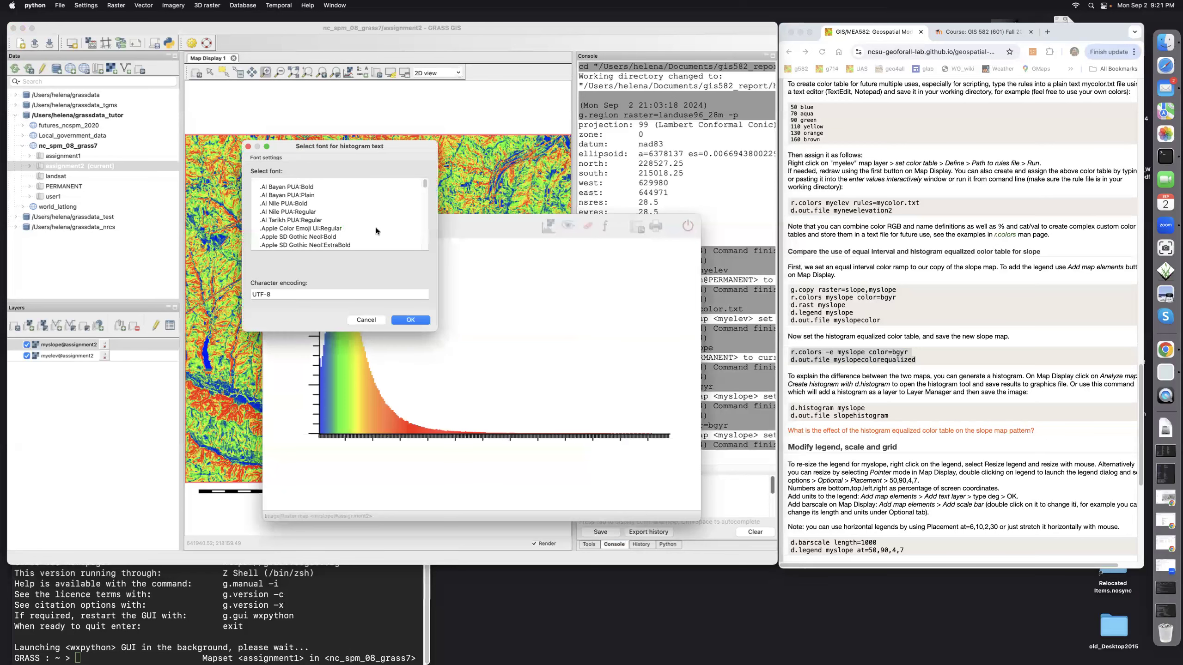
pyautogui.scroll(-15, 382, 230)
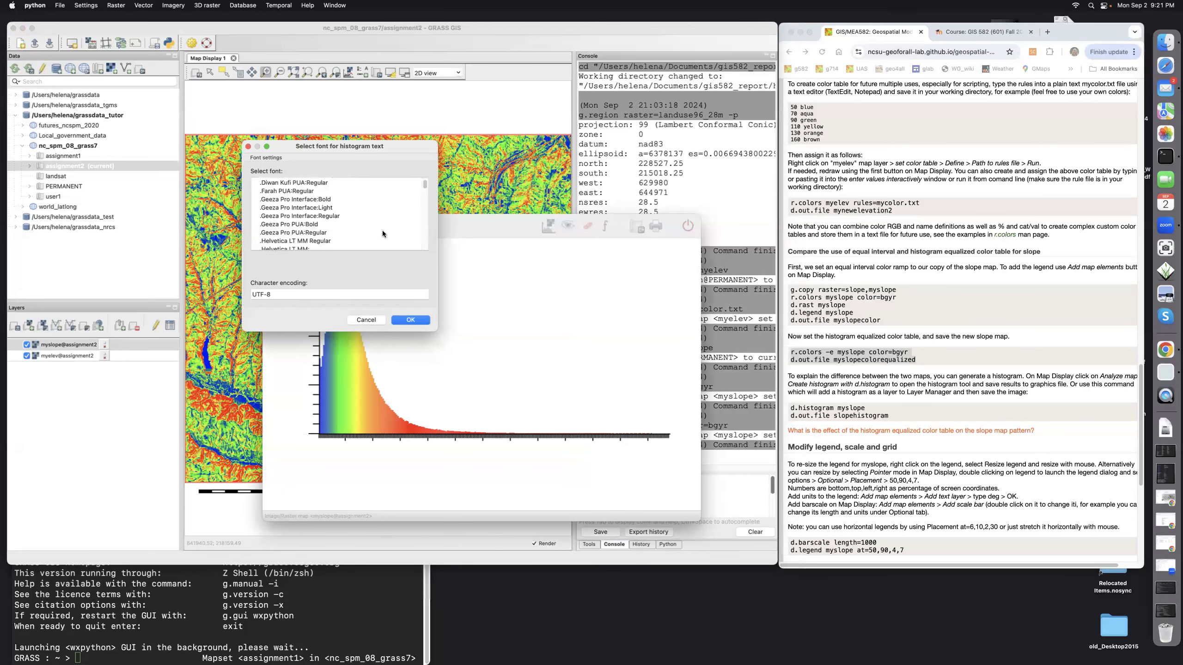
pyautogui.scroll(-20, 382, 230)
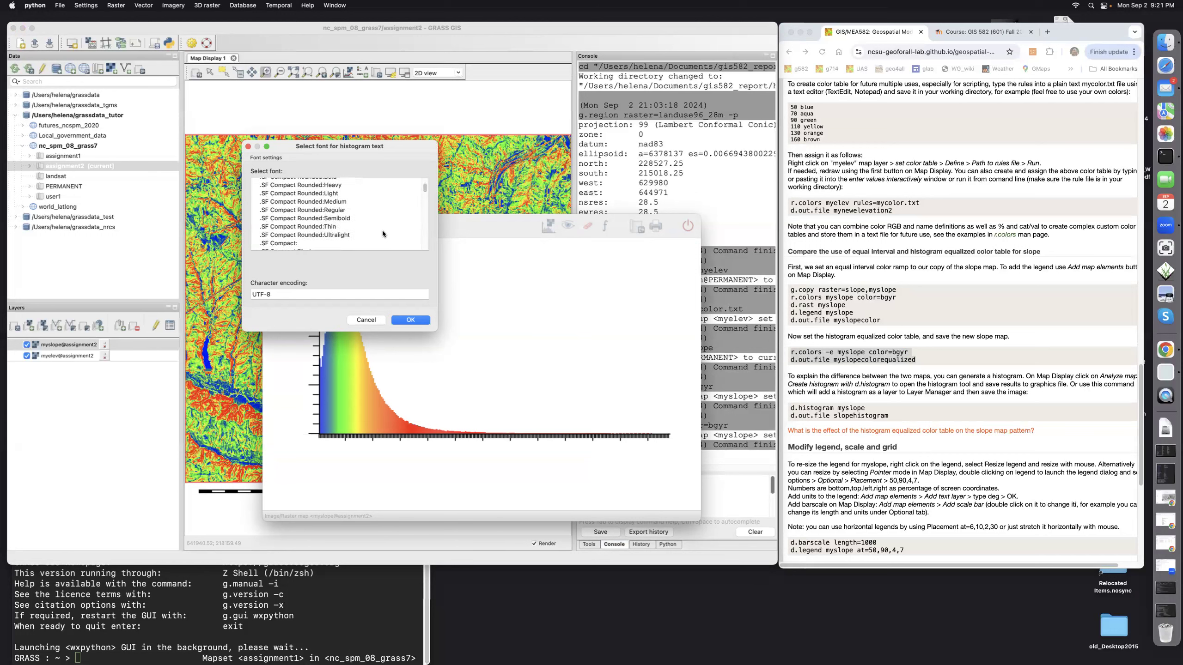
pyautogui.scroll(-20, 383, 232)
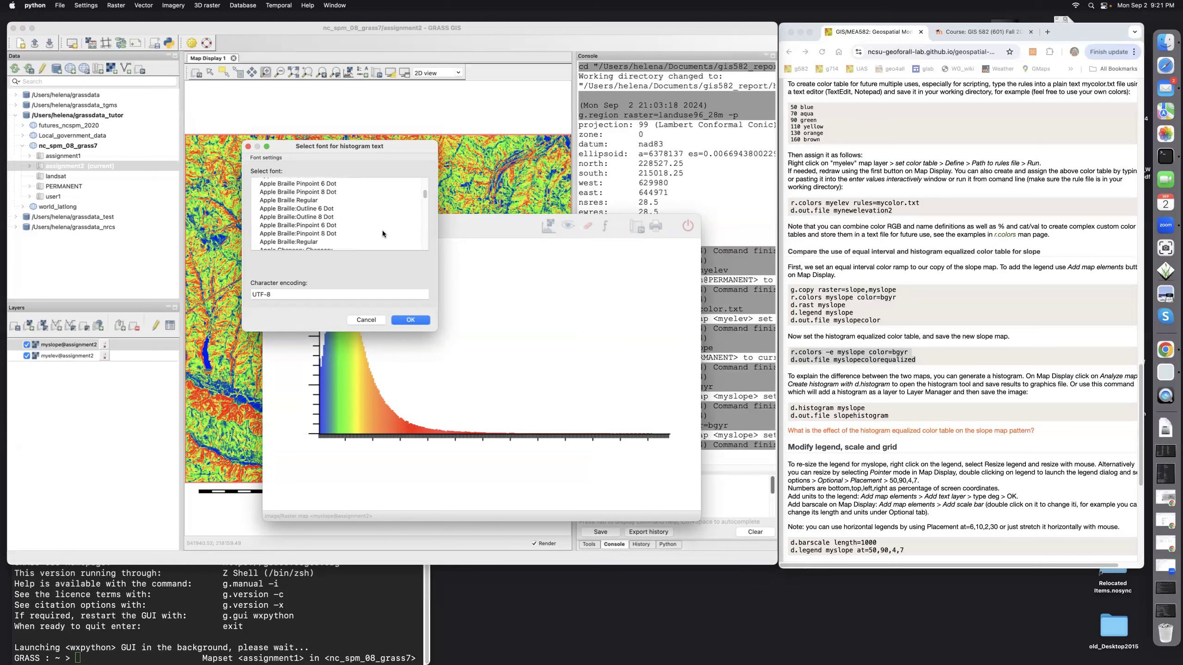
pyautogui.scroll(5, 382, 230)
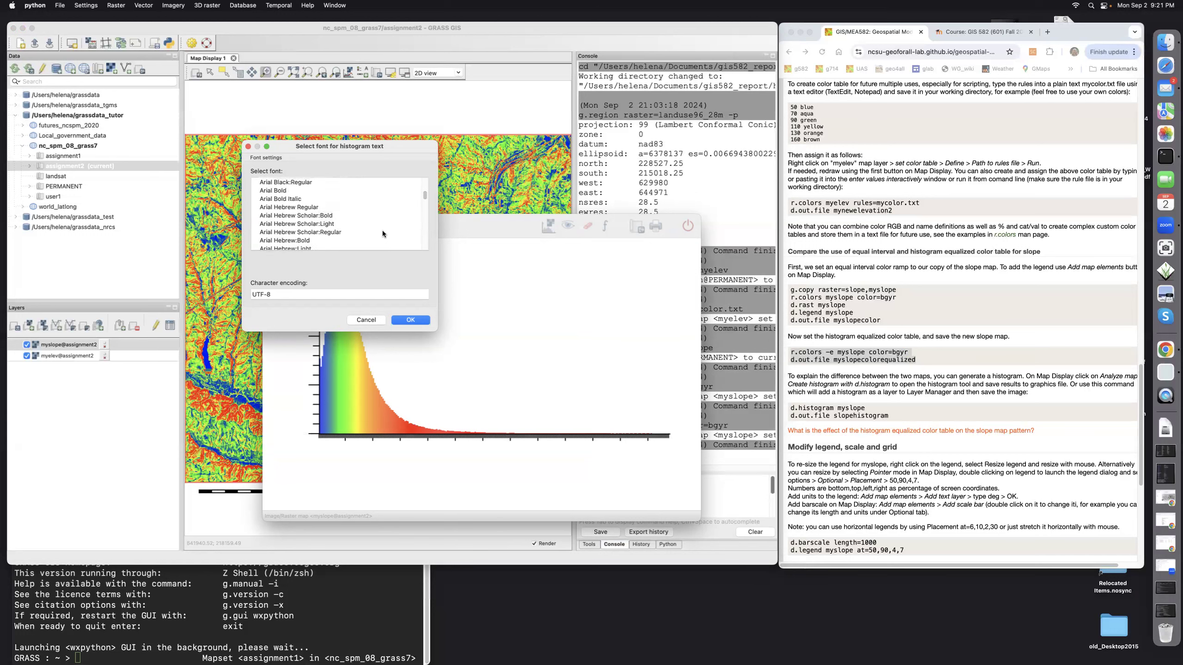
pyautogui.scroll(2, 383, 232)
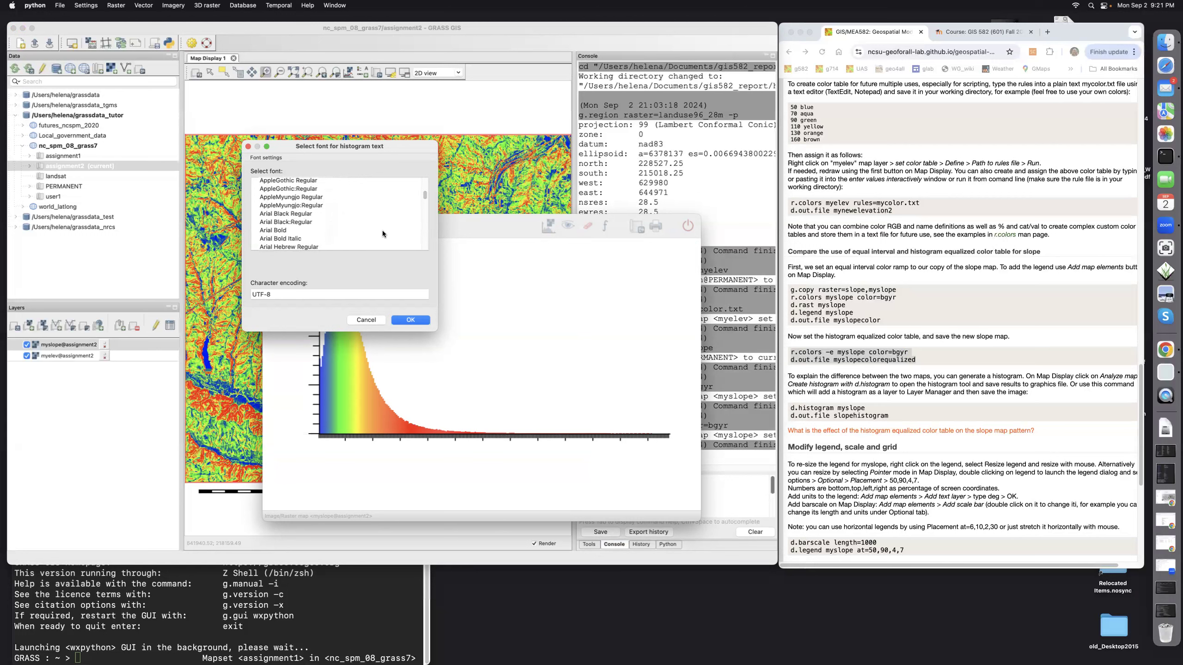
pyautogui.scroll(-5, 382, 230)
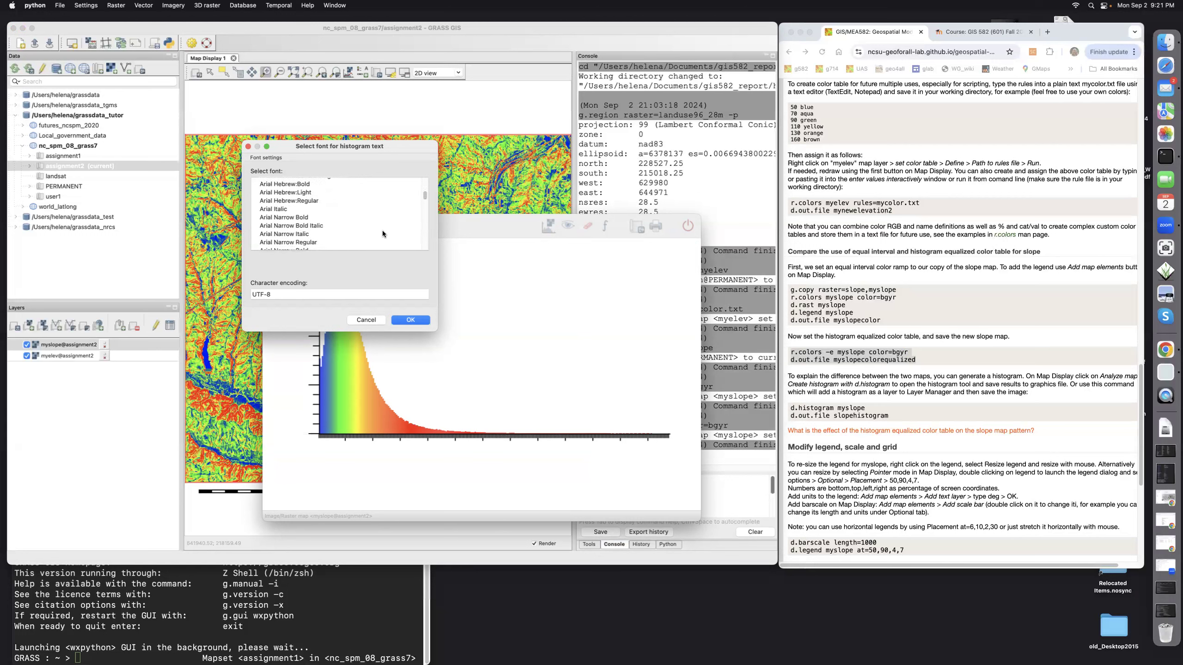
pyautogui.scroll(-4, 382, 230)
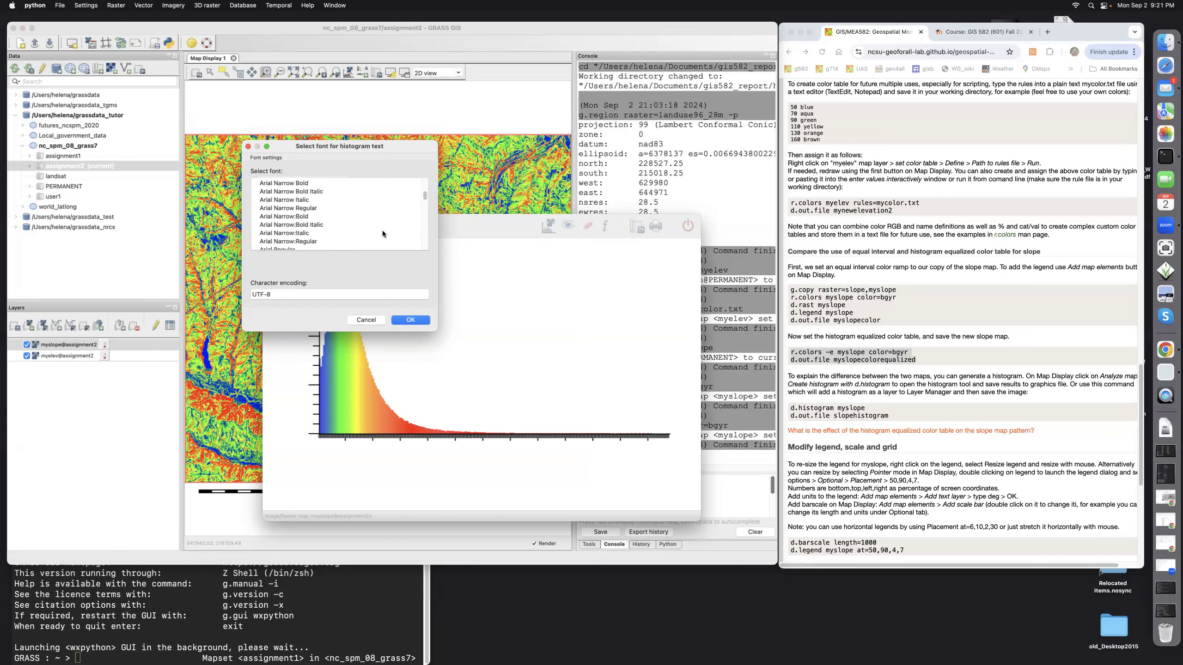
pyautogui.click(290, 226)
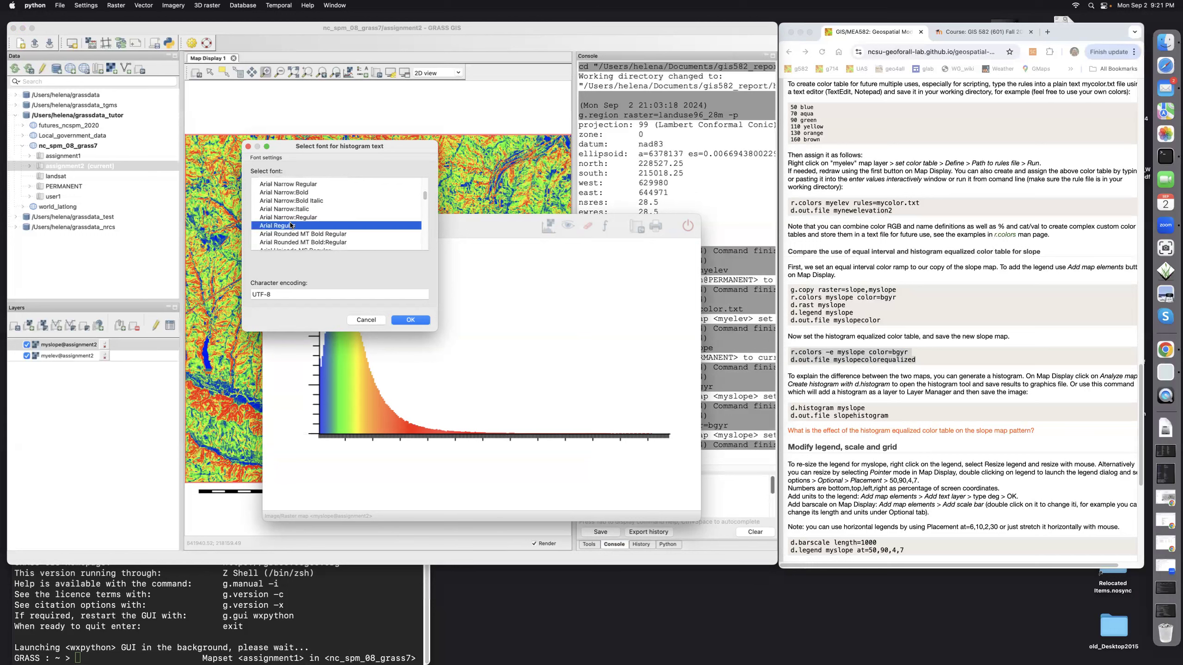
pyautogui.click(412, 320)
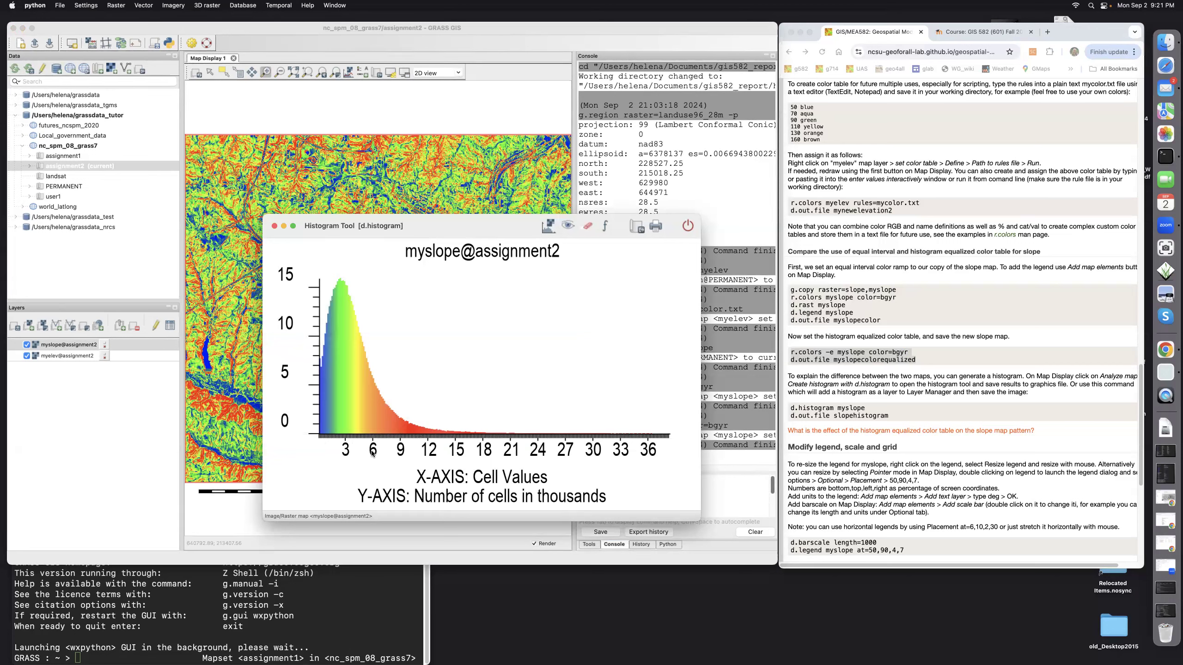
# - Save the histogram as the PNG image slopehistogram in the hw2 folder at the default image size and close the Histogram Tool
pyautogui.click(636, 227)
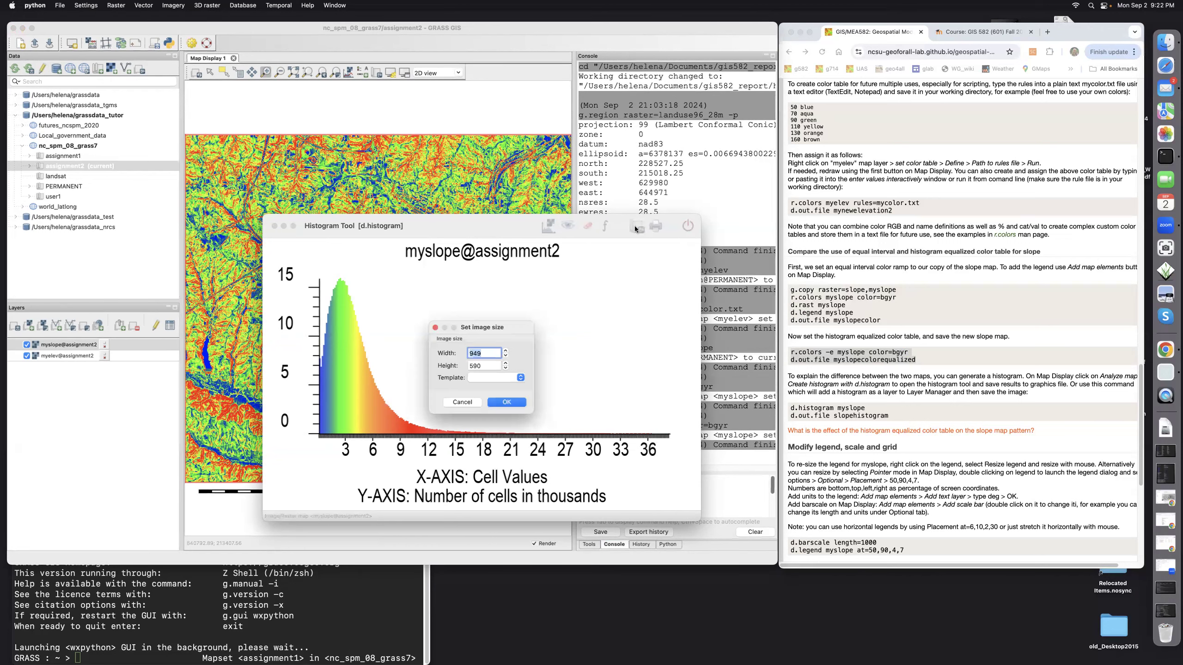
pyautogui.click(504, 401)
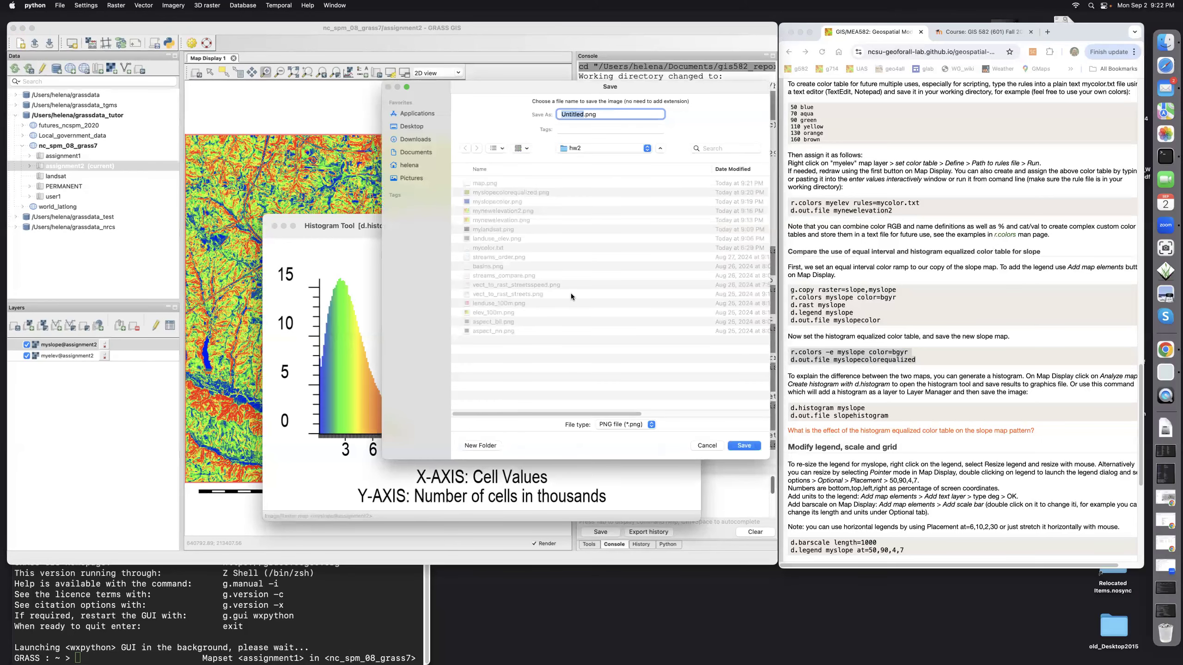
pyautogui.press('BackSpace')
pyautogui.write('slopehistogram')
pyautogui.click(746, 445)
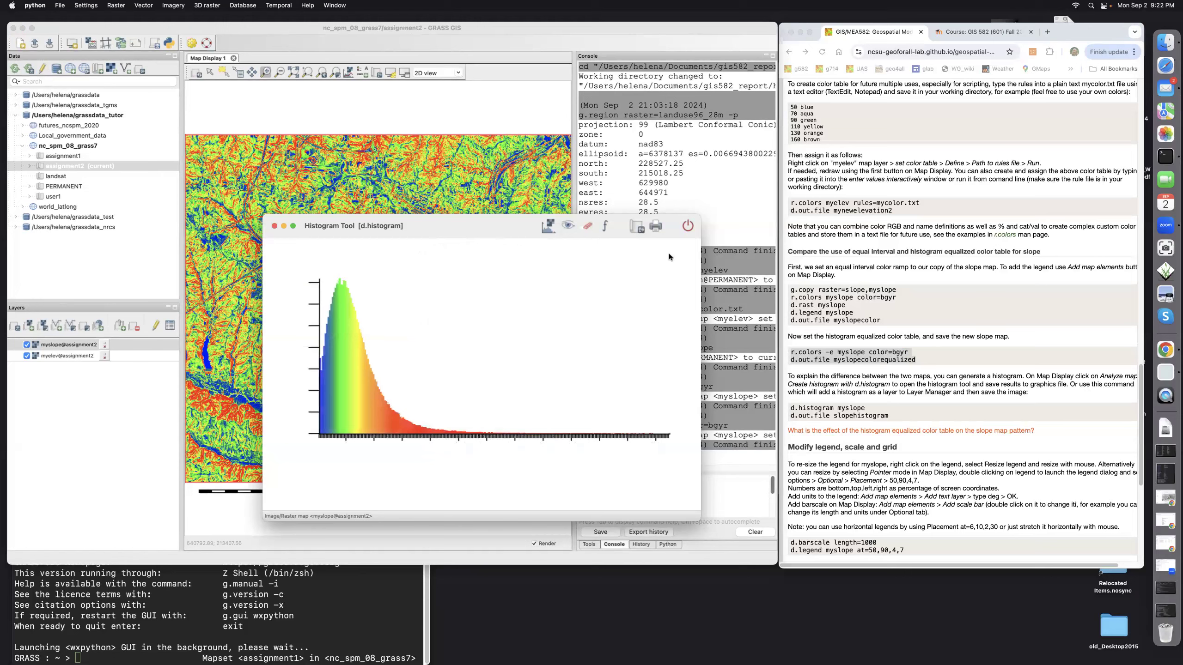
pyautogui.click(688, 225)
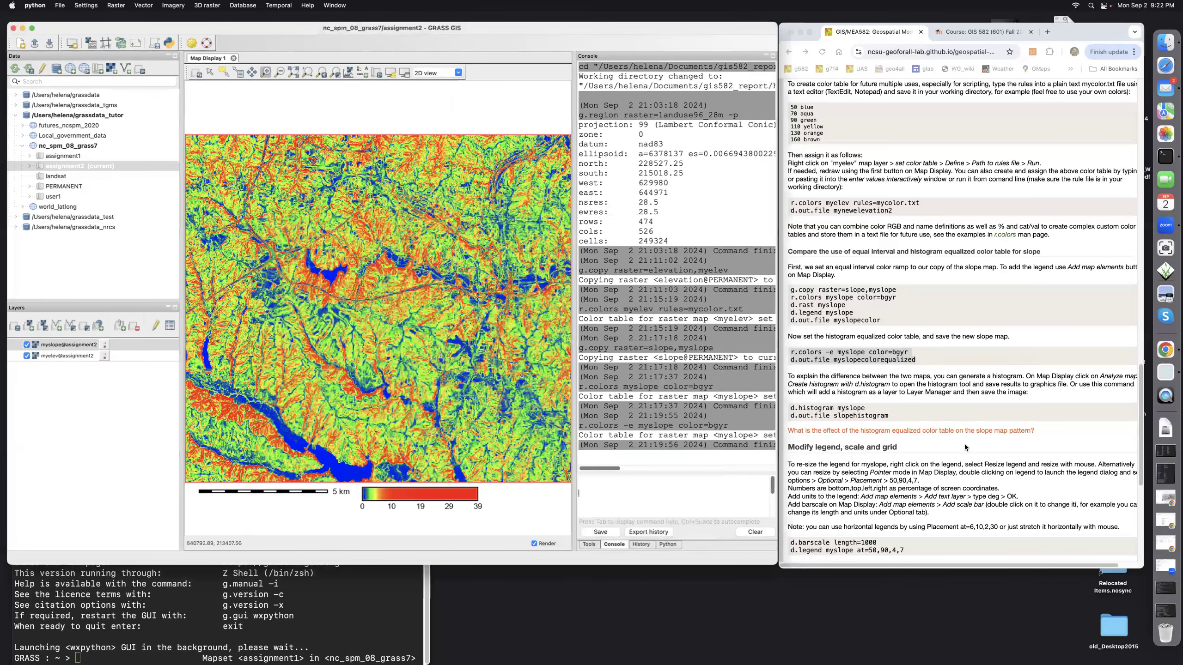
# - Copy the legend command from the assignment and run d.legend myslope at=50,90,4,7 in the console to add a vertical legend
pyautogui.scroll(-5, 965, 444)
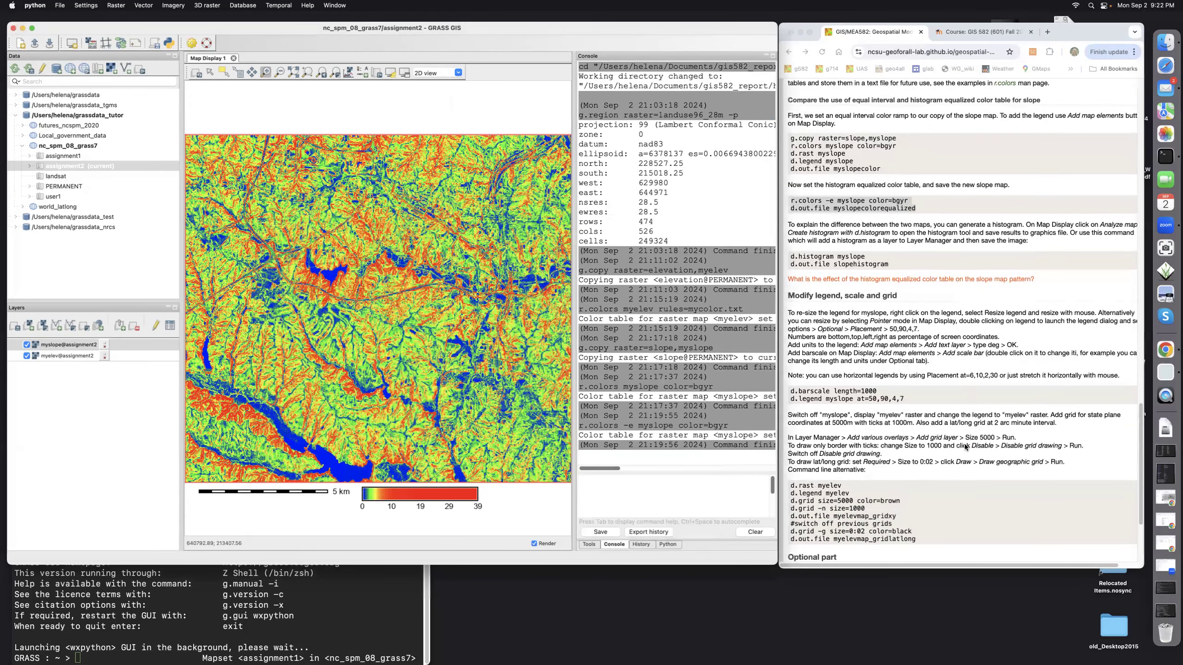
pyautogui.scroll(-4, 964, 444)
pyautogui.scroll(-1, 965, 446)
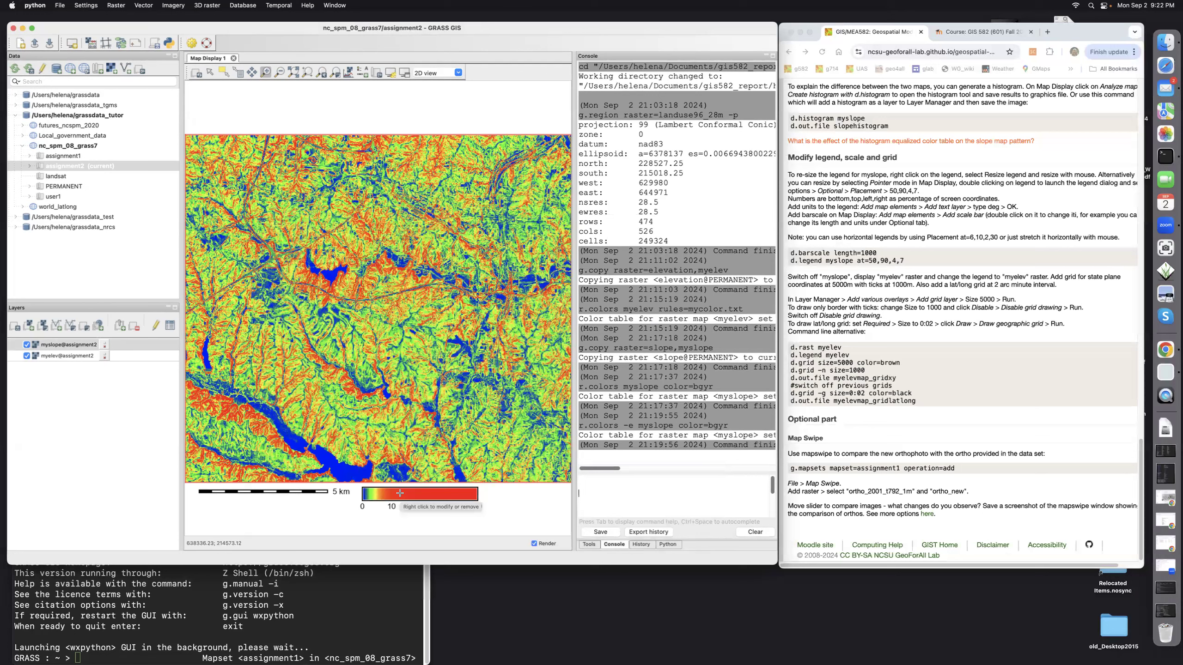
pyautogui.click(209, 73)
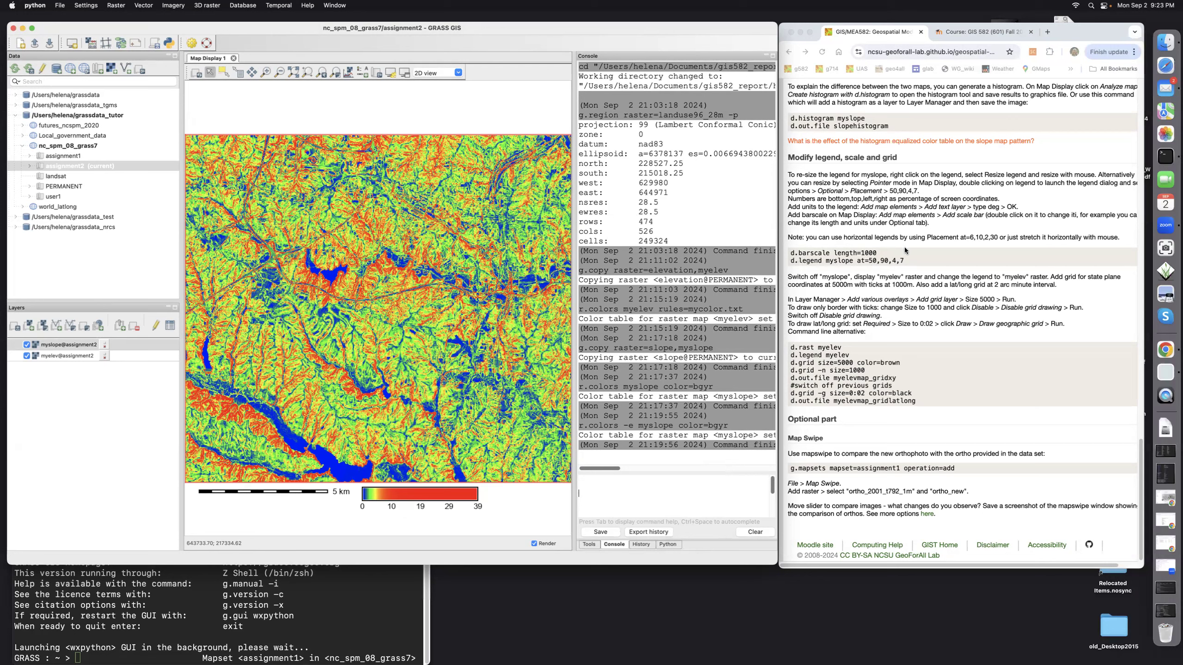
pyautogui.click(791, 261)
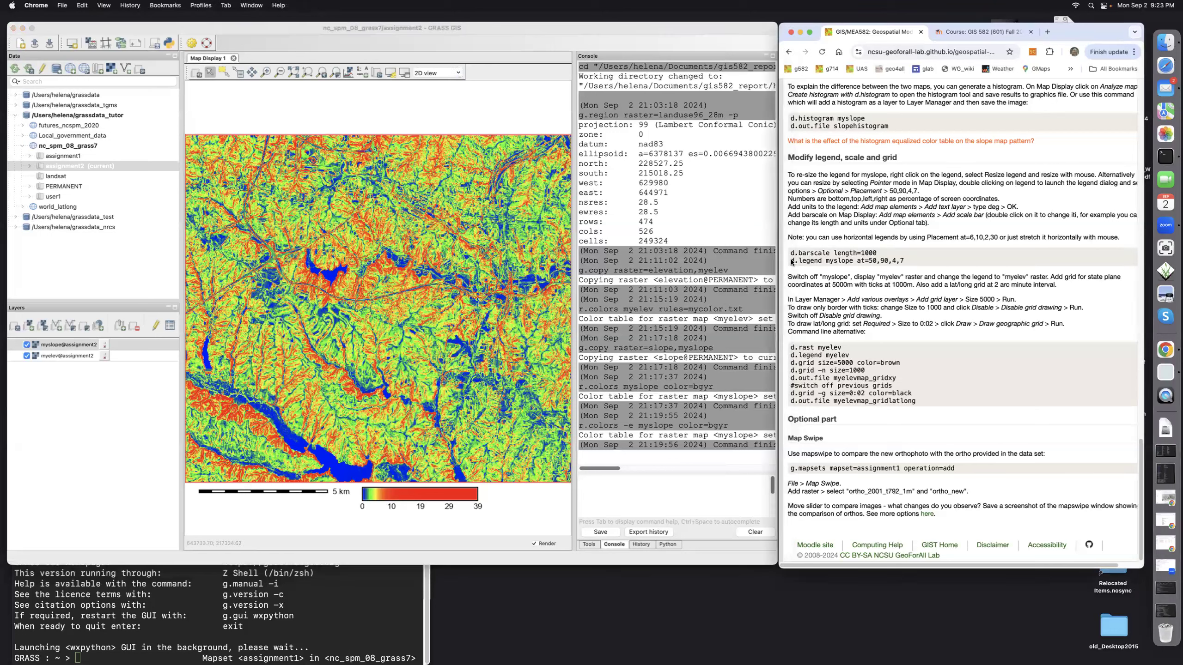
pyautogui.moveTo(790, 261); pyautogui.dragTo(909, 262)
pyautogui.press('super+c')
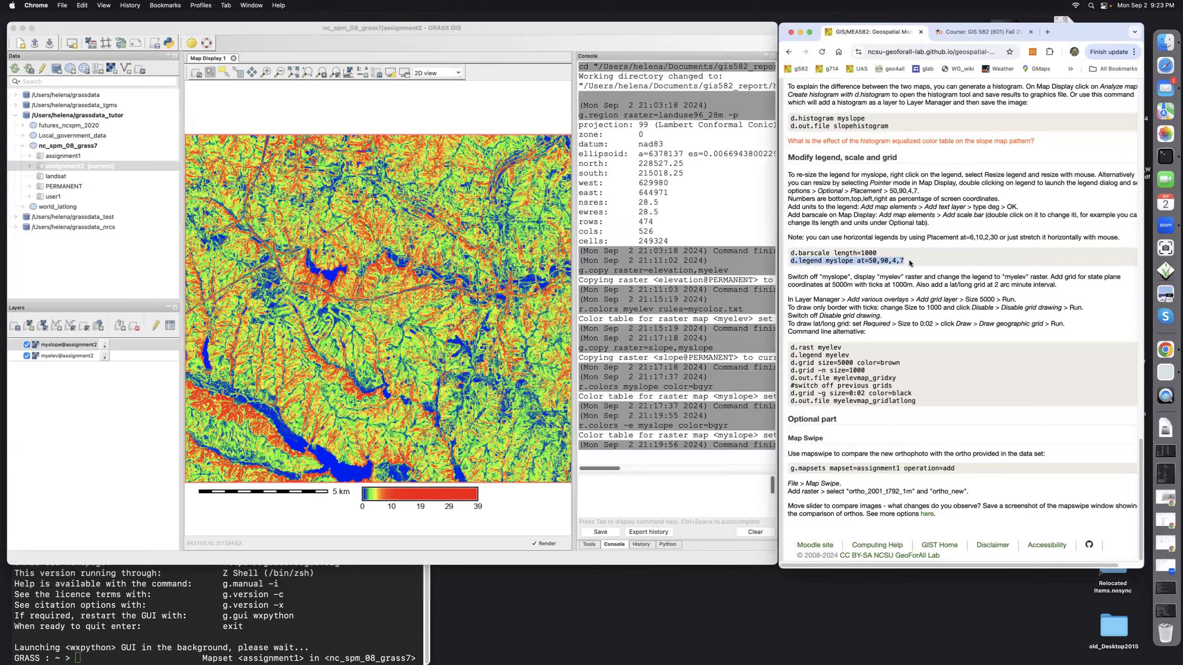
pyautogui.click(657, 488)
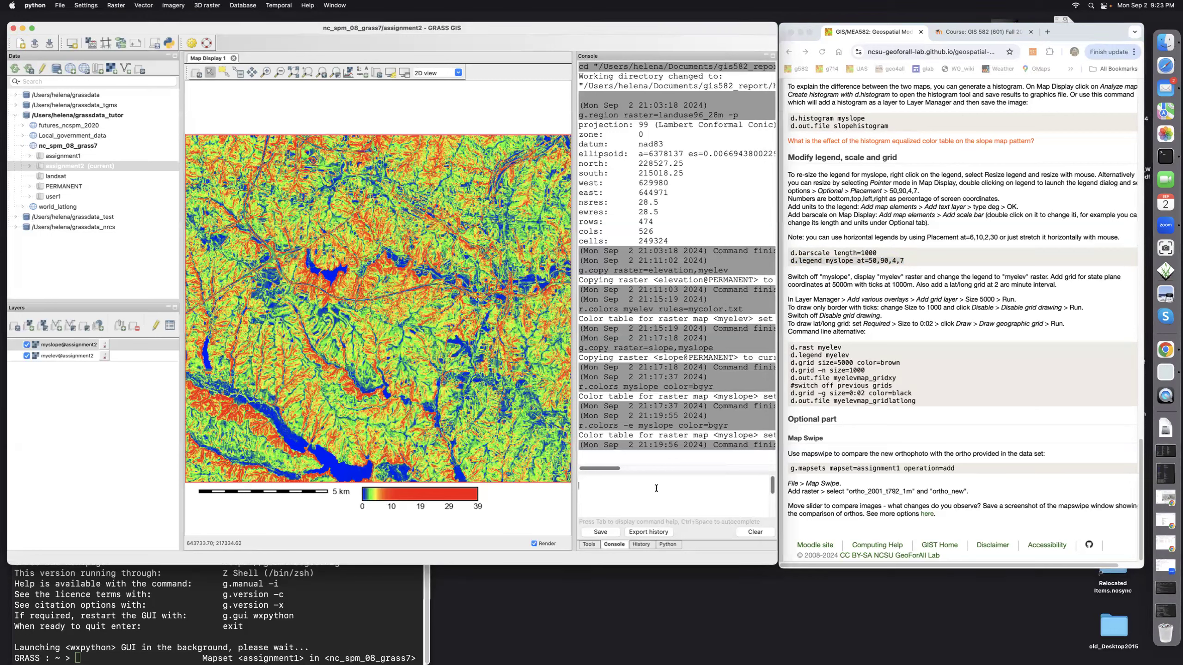
pyautogui.press('super+v')
pyautogui.press('Return')
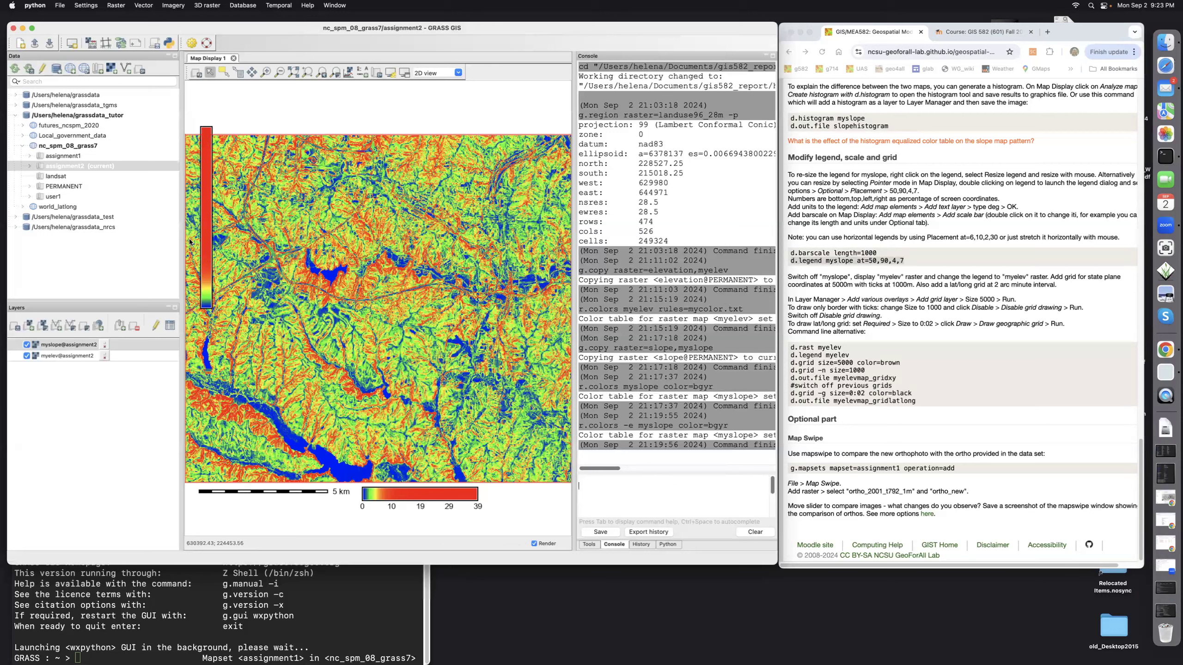
# - Move the vertical legend into the southwest part of the map, then remove it
pyautogui.moveTo(207, 244); pyautogui.dragTo(247, 387)
pyautogui.rightClick(248, 386)
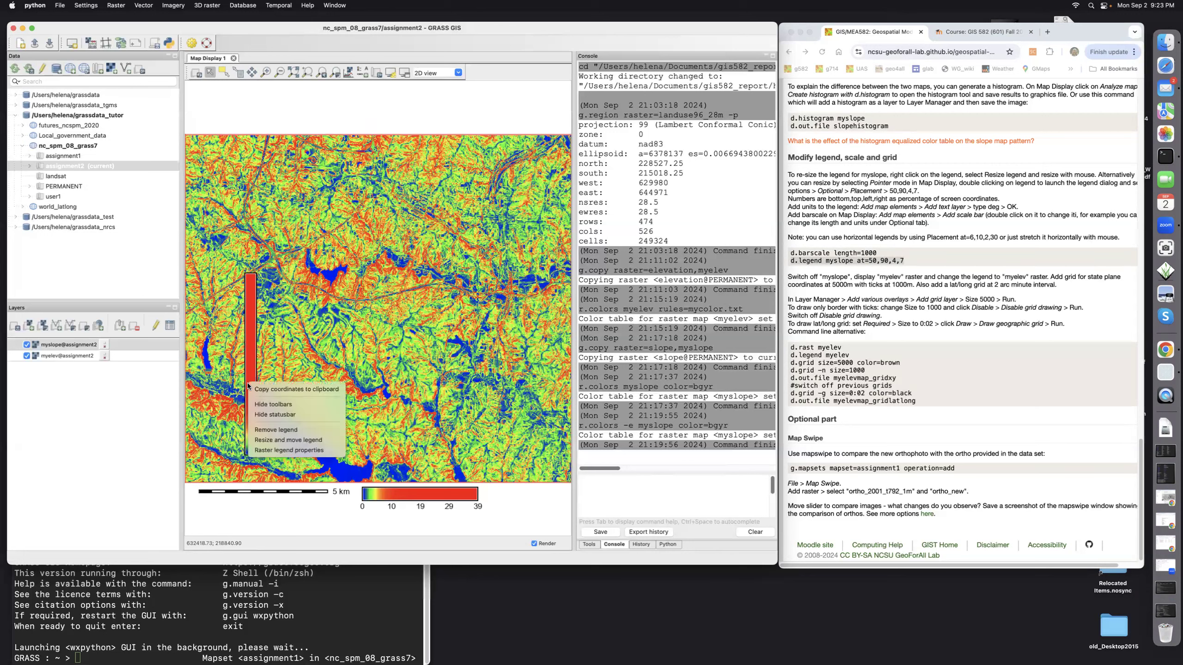
pyautogui.click(258, 430)
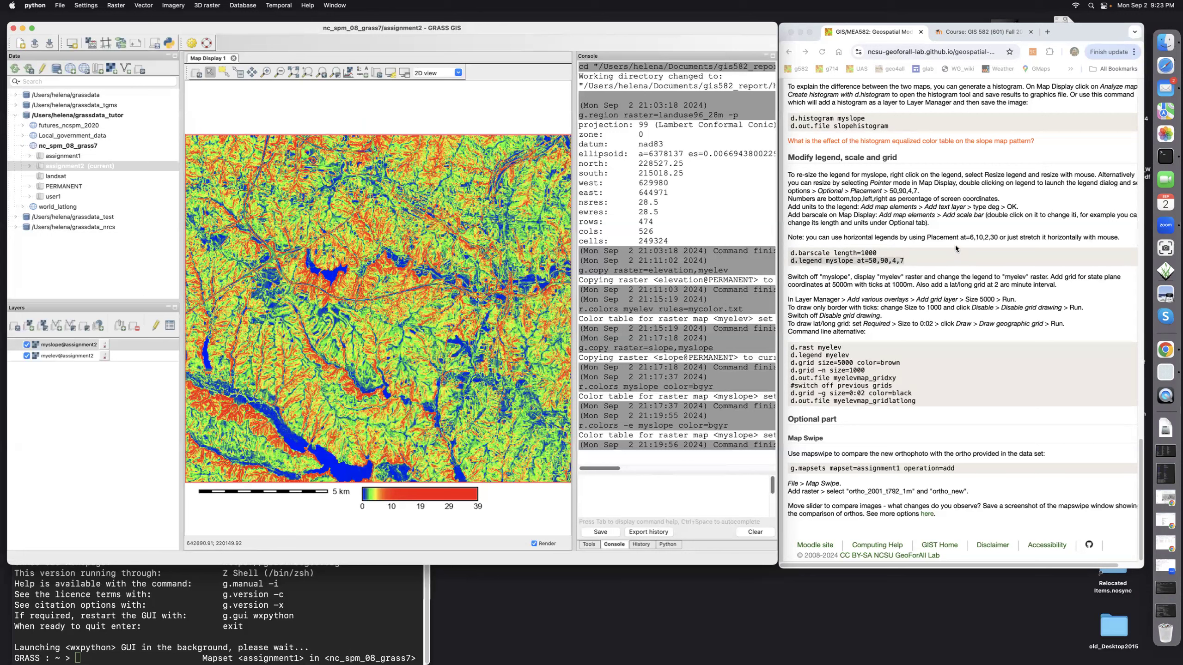
# - Run d.legend myslope at=6,10,2,30 in the console, taking the horizontal placement values from the assignment's note
pyautogui.click(698, 490)
pyautogui.press('super+v')
pyautogui.press('BackSpace')
pyautogui.press('BackSpace')
pyautogui.press('BackSpace')
pyautogui.press('BackSpace')
pyautogui.click(970, 238)
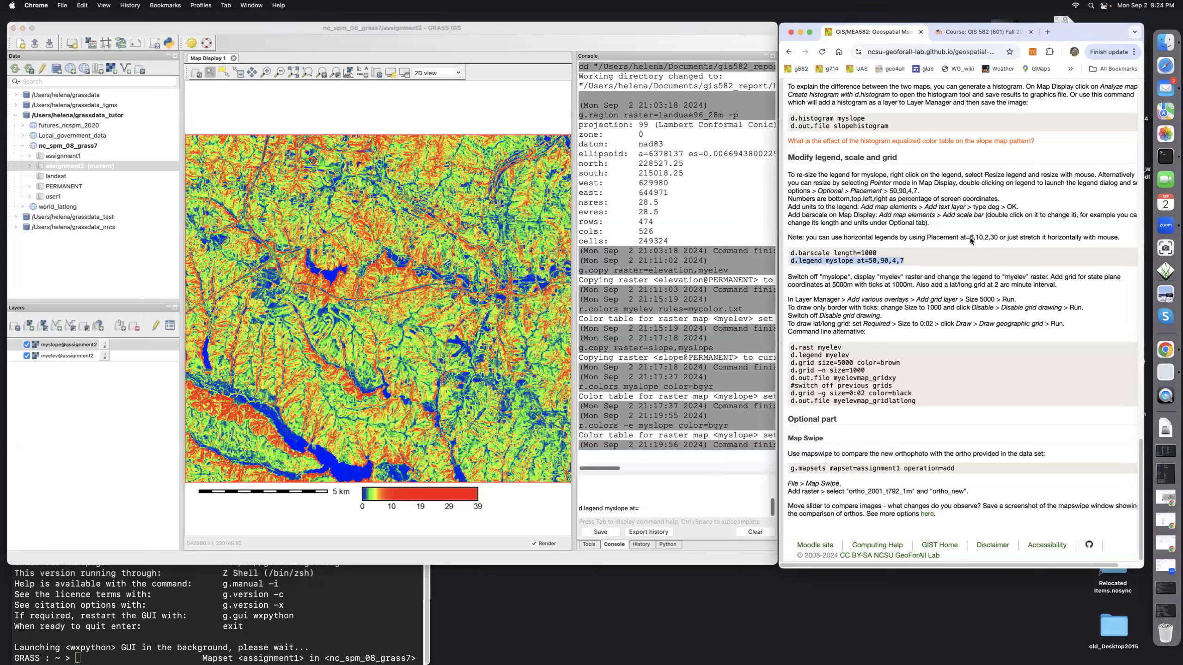
pyautogui.moveTo(969, 238); pyautogui.dragTo(997, 238)
pyautogui.press('super+c')
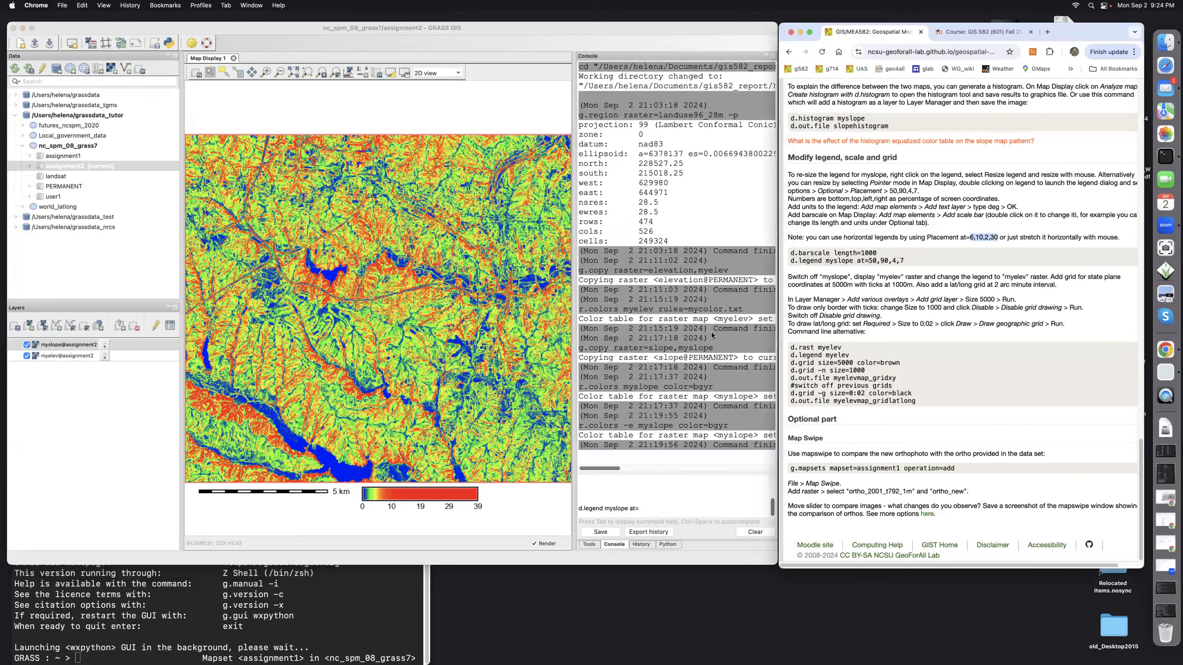
pyautogui.click(638, 509)
pyautogui.press('super+v')
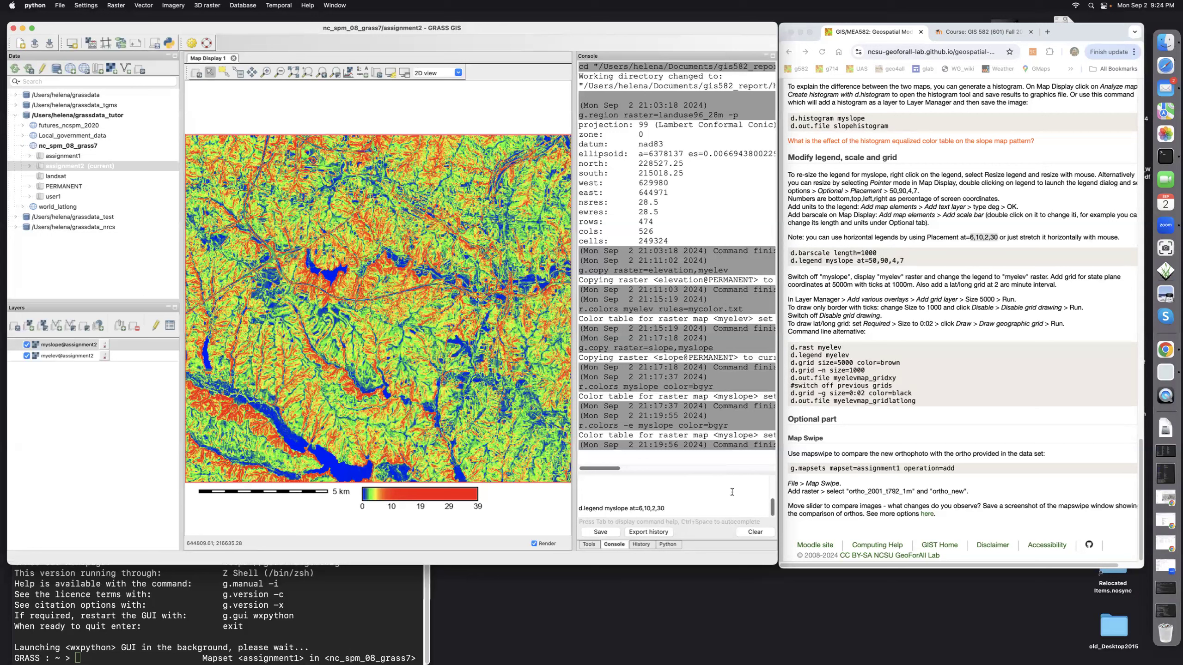
pyautogui.press('Return')
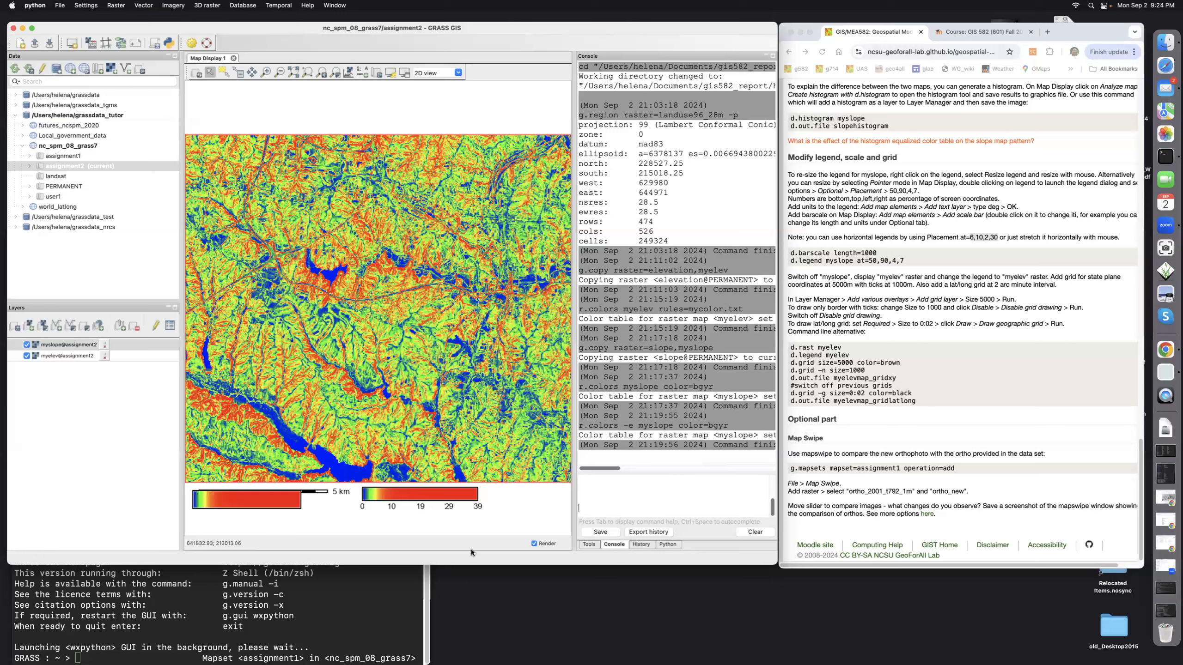
# - Move the extra horizontal legend below the scale bar, then remove it from the map
pyautogui.moveTo(277, 503); pyautogui.dragTo(278, 514)
pyautogui.rightClick(278, 514)
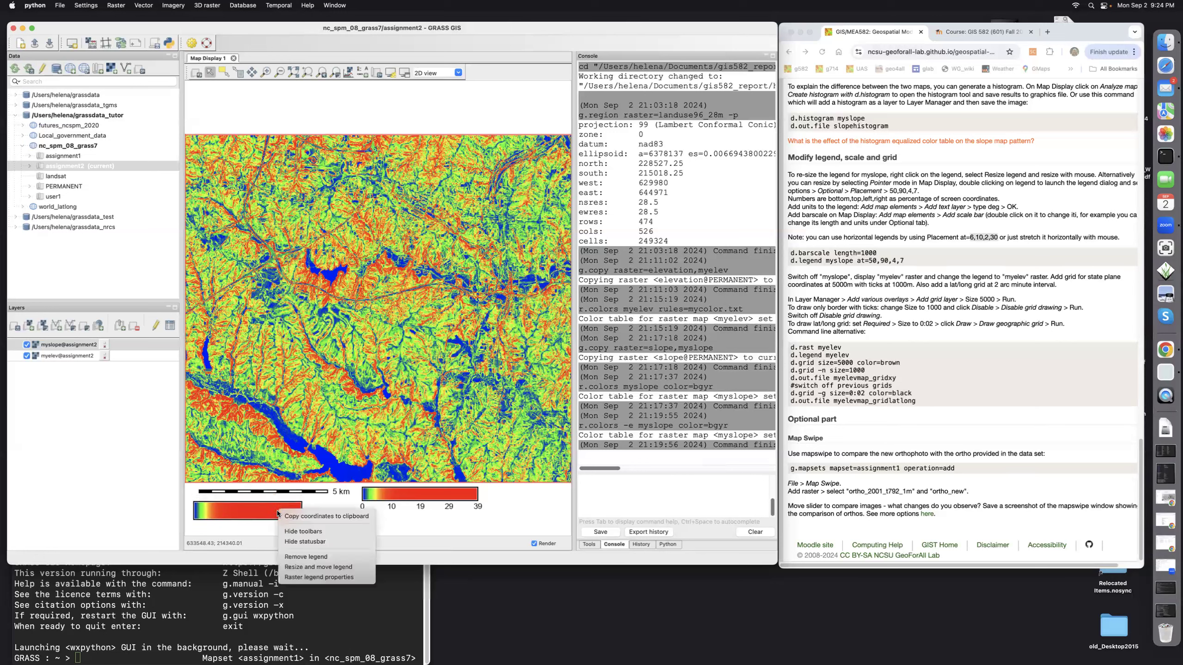
pyautogui.click(289, 557)
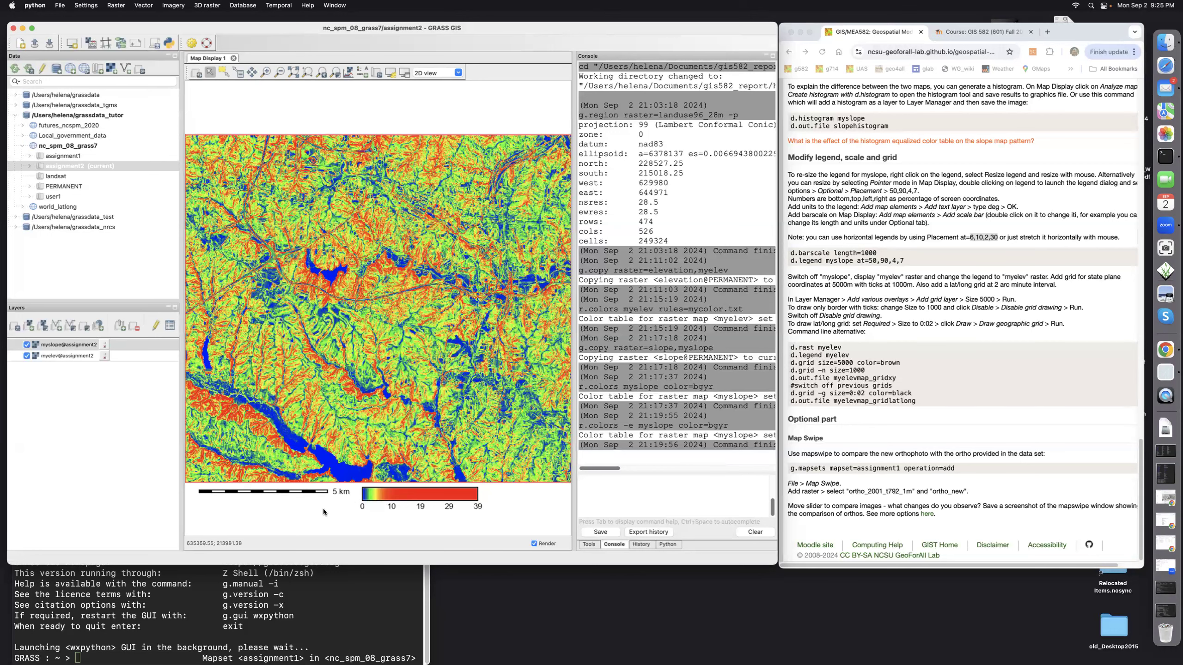
pyautogui.scroll(-1, 890, 325)
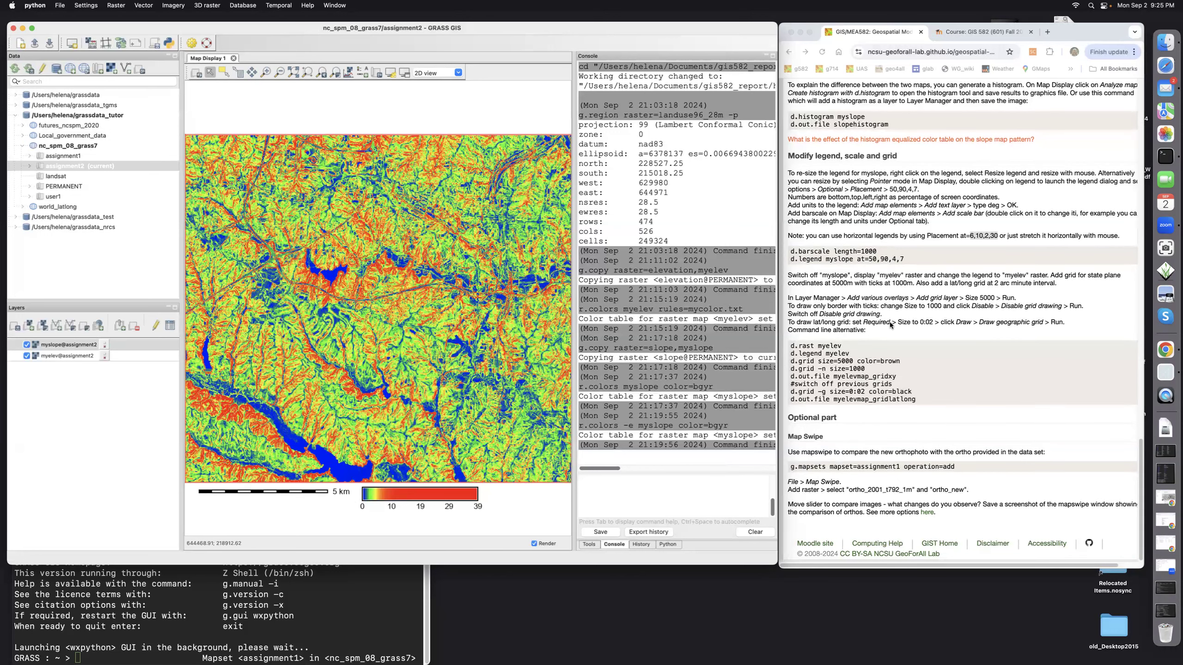
pyautogui.hscroll(1, 889, 322)
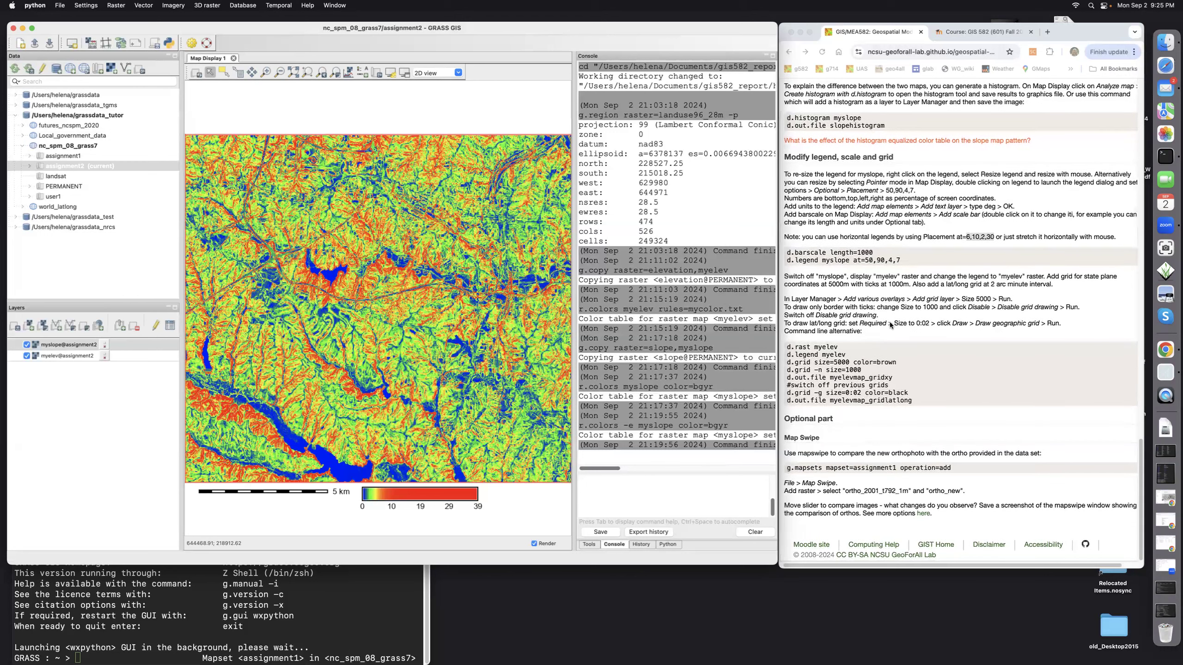
# - Copy the assignment's command block from d.rast myelev to d.out.file myelevmap_gridlatlong into the console and run d.rast myelev
pyautogui.scroll(1, 924, 329)
pyautogui.hscroll(-1, 924, 329)
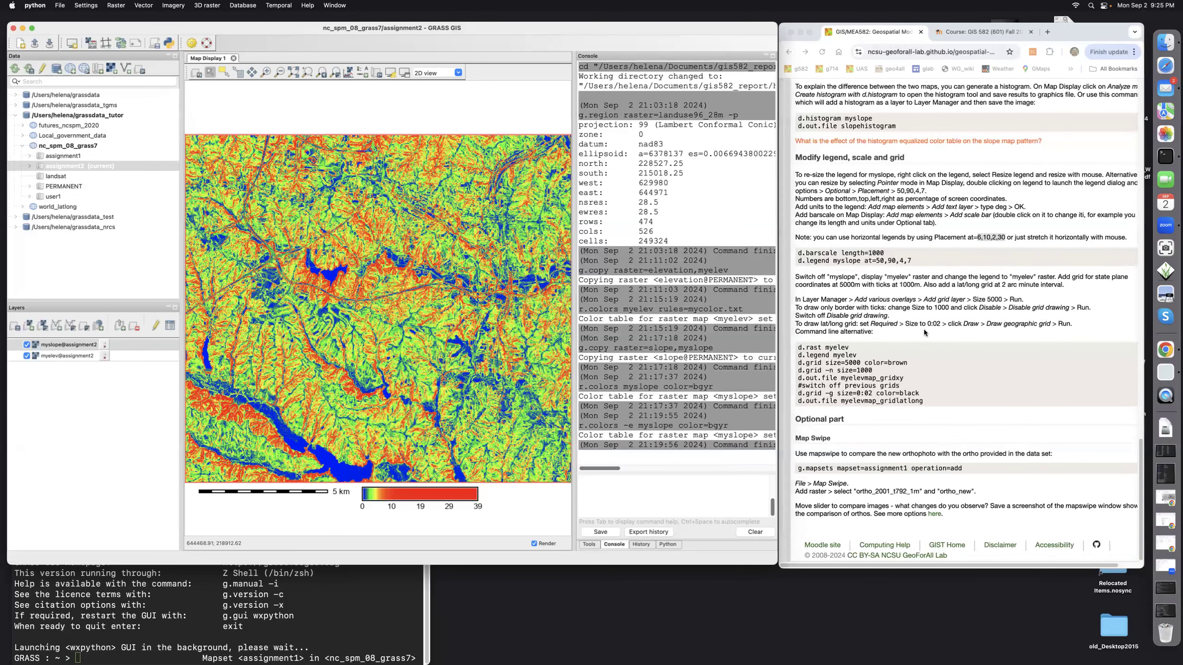
pyautogui.scroll(-1, 935, 357)
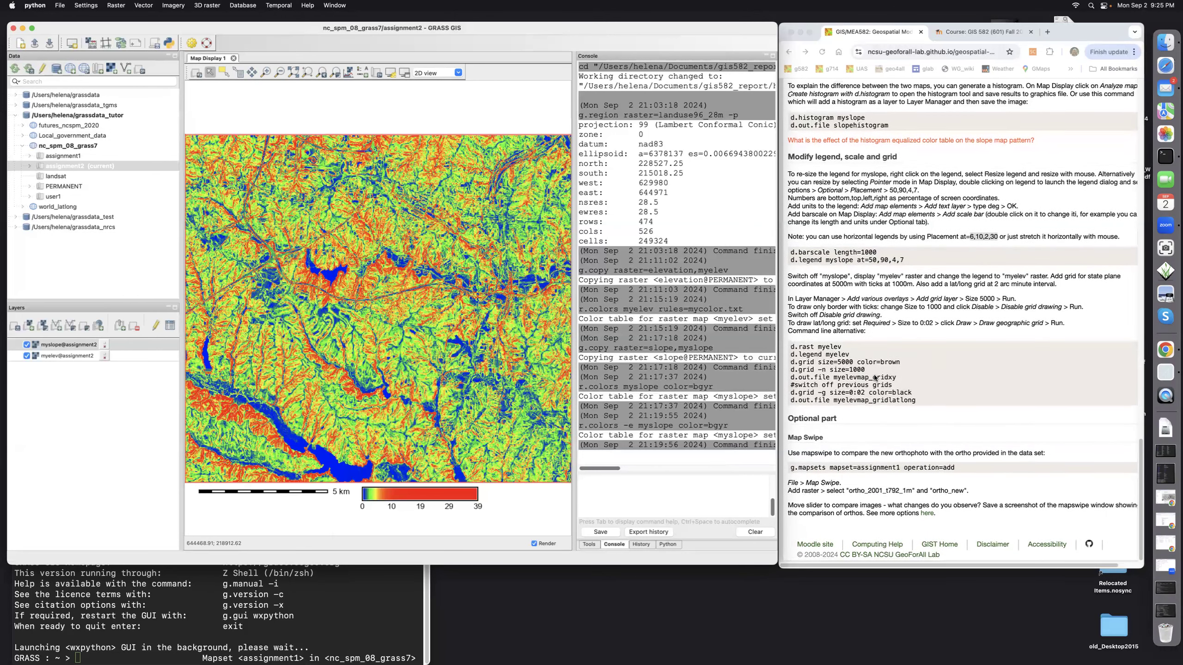
pyautogui.scroll(1, 876, 378)
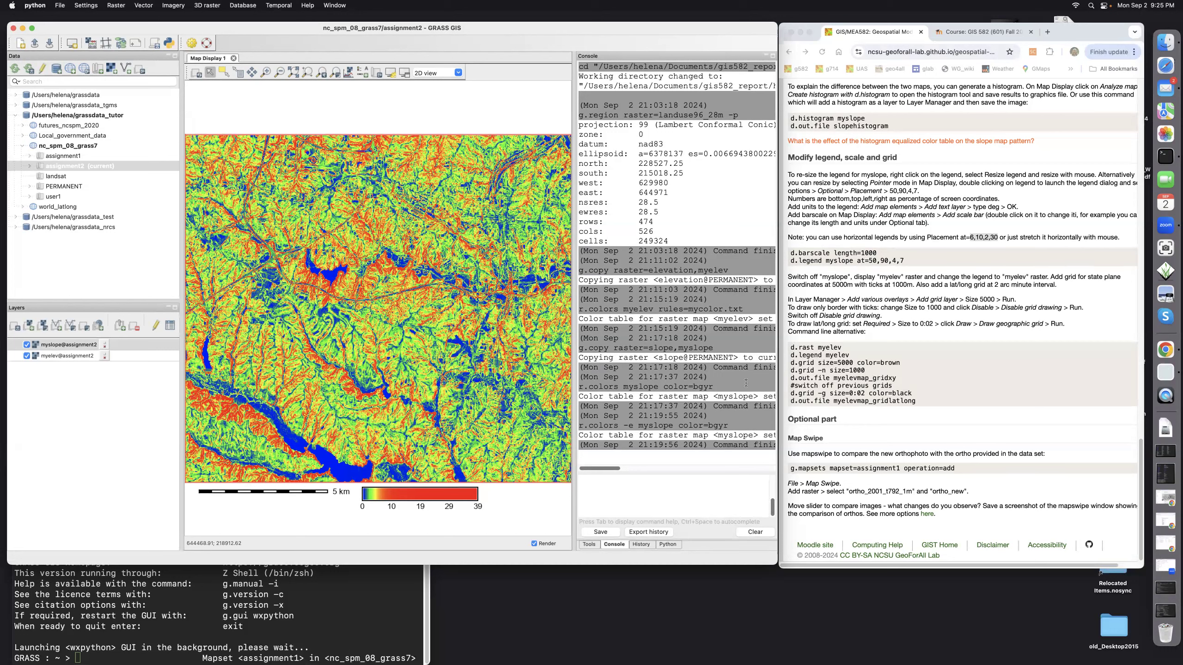
pyautogui.click(791, 347)
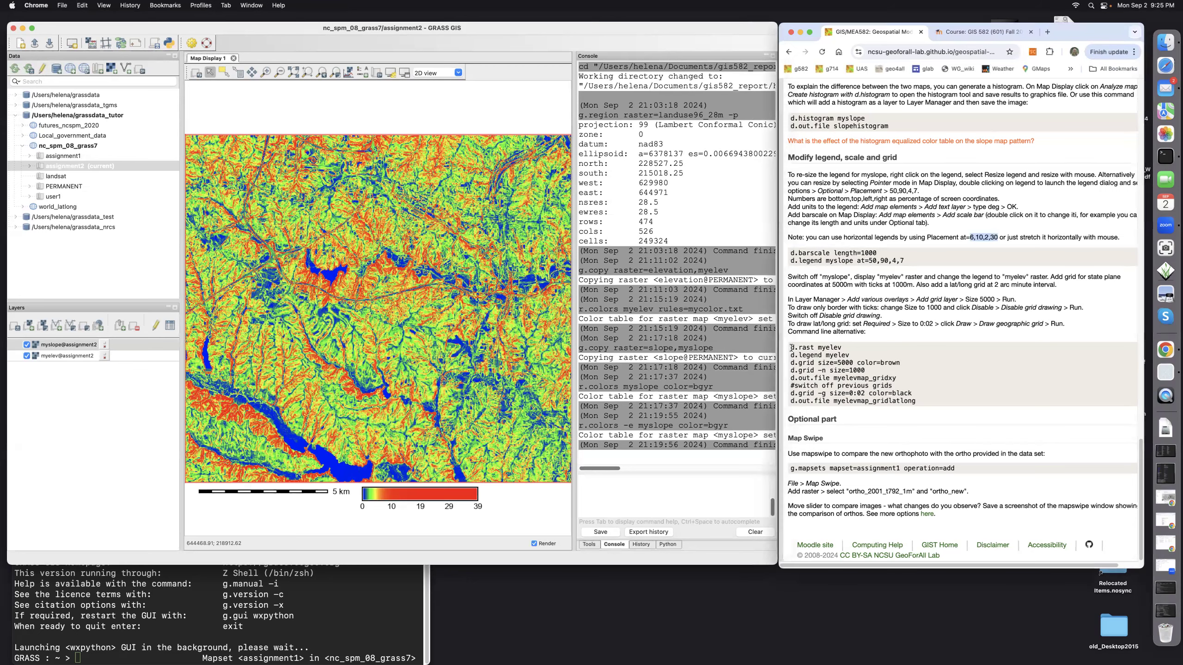
pyautogui.moveTo(791, 347); pyautogui.dragTo(905, 400)
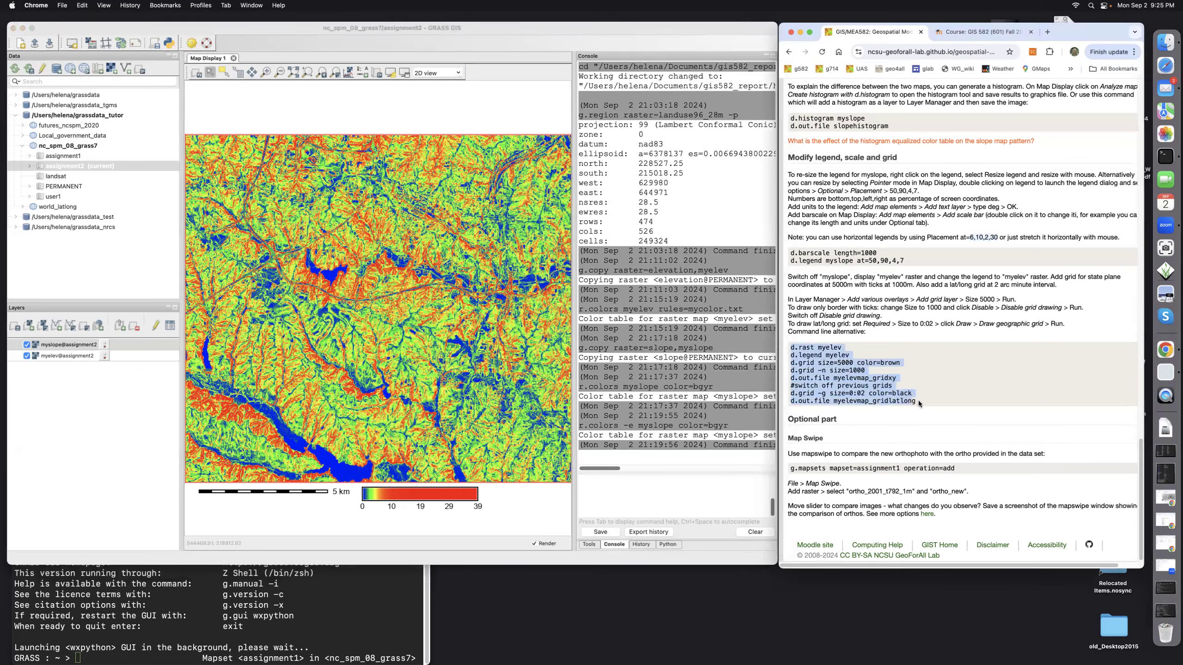
pyautogui.press('super+c')
pyautogui.click(621, 480)
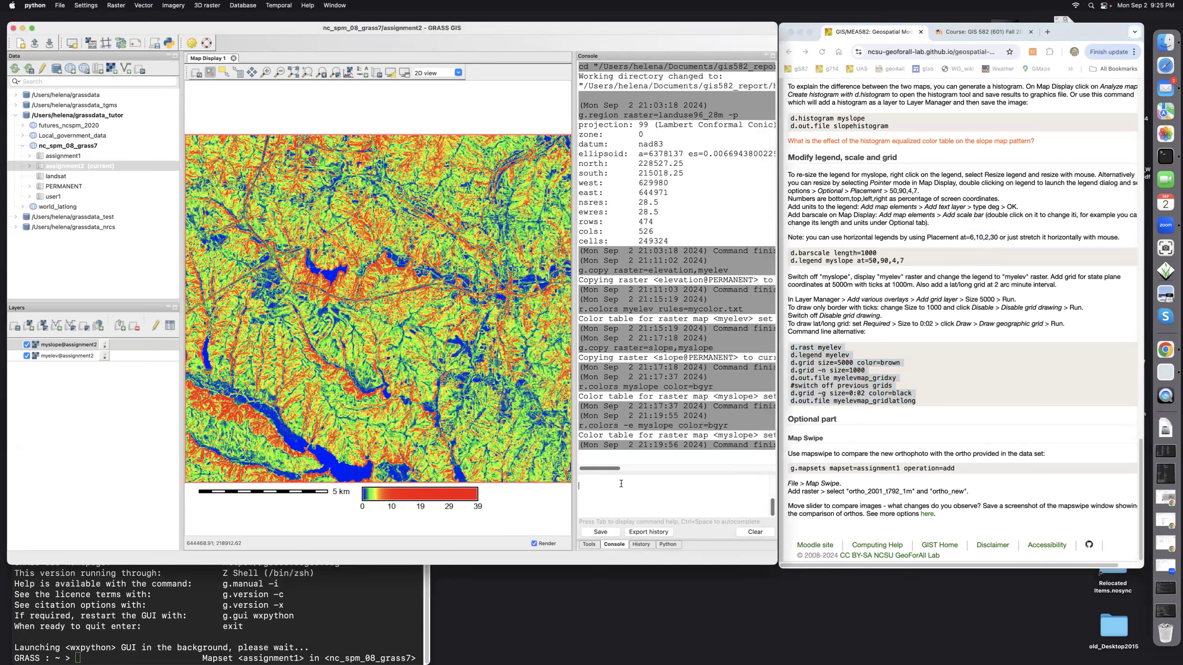
pyautogui.press('super+v')
pyautogui.scroll(3, 718, 493)
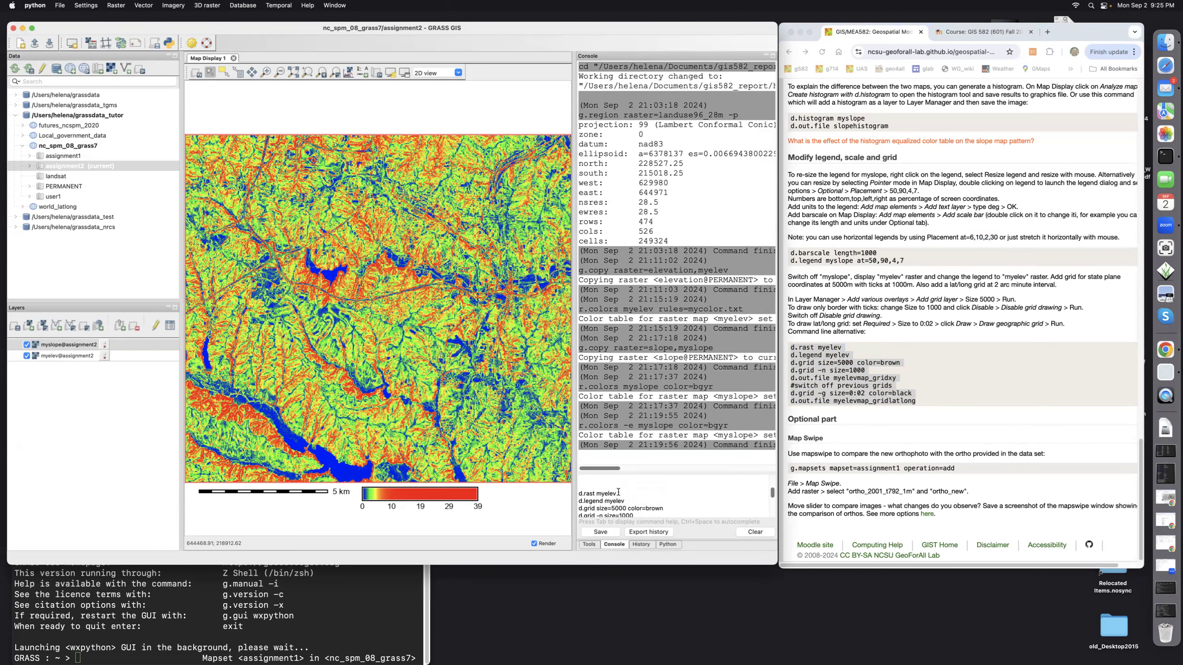
pyautogui.press('Return')
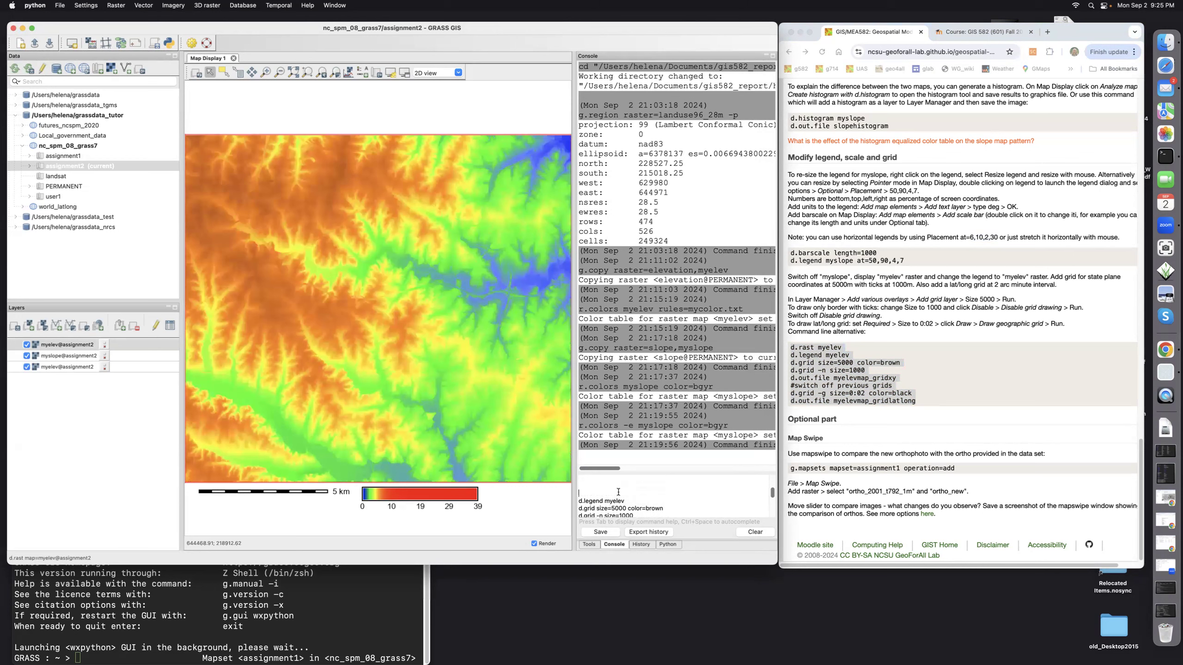
# - Change the raster map of the existing horizontal legend to myelev@assignment2
pyautogui.doubleClick(435, 498)
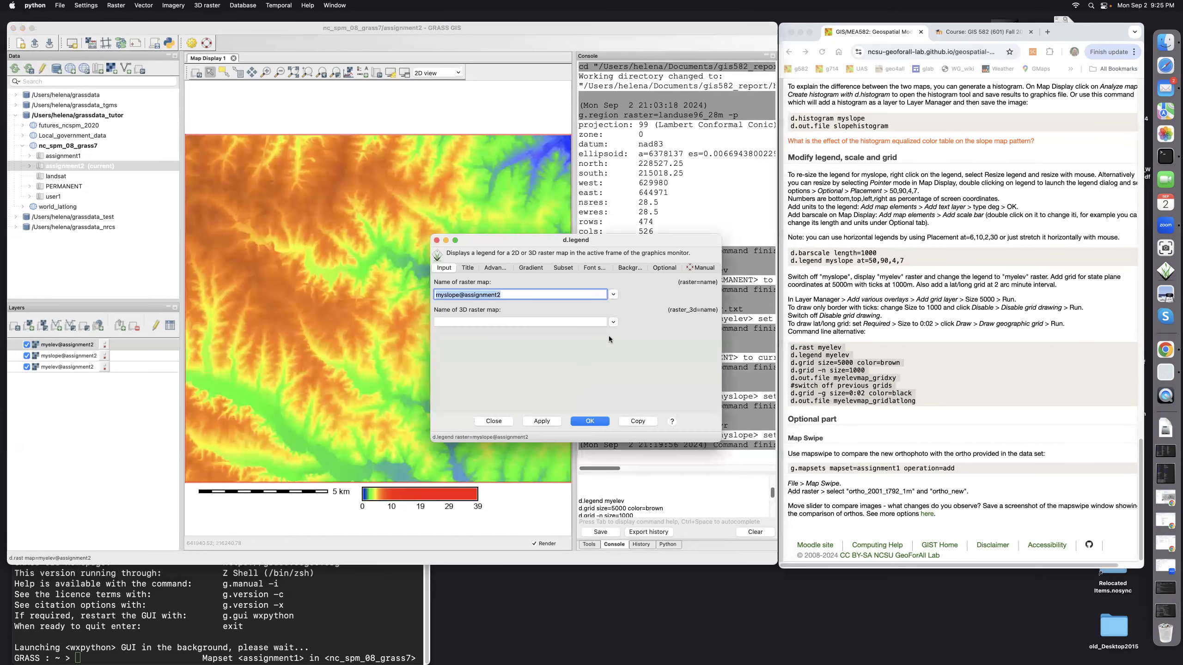
pyautogui.click(614, 294)
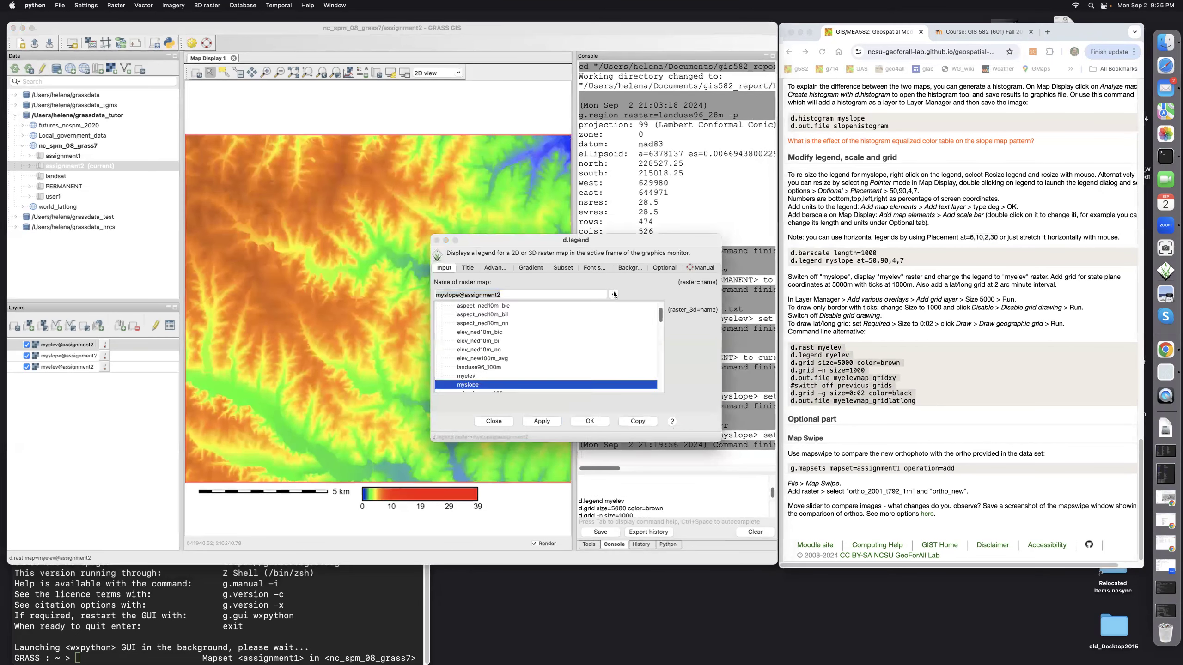
pyautogui.scroll(4, 572, 340)
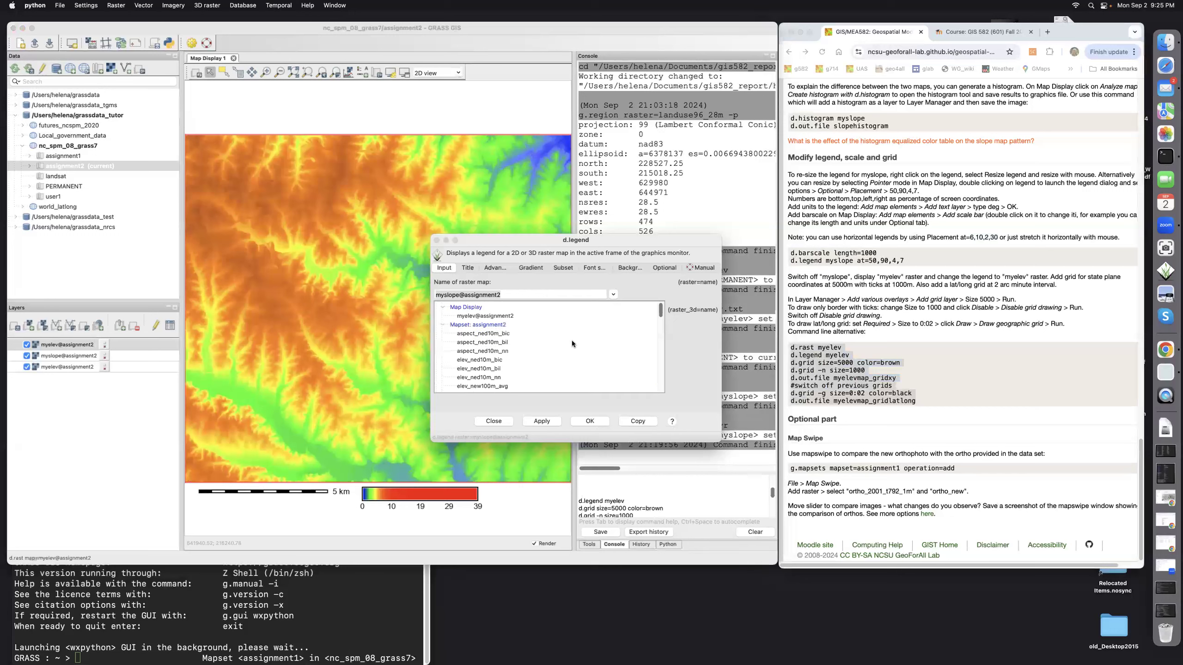
pyautogui.click(496, 316)
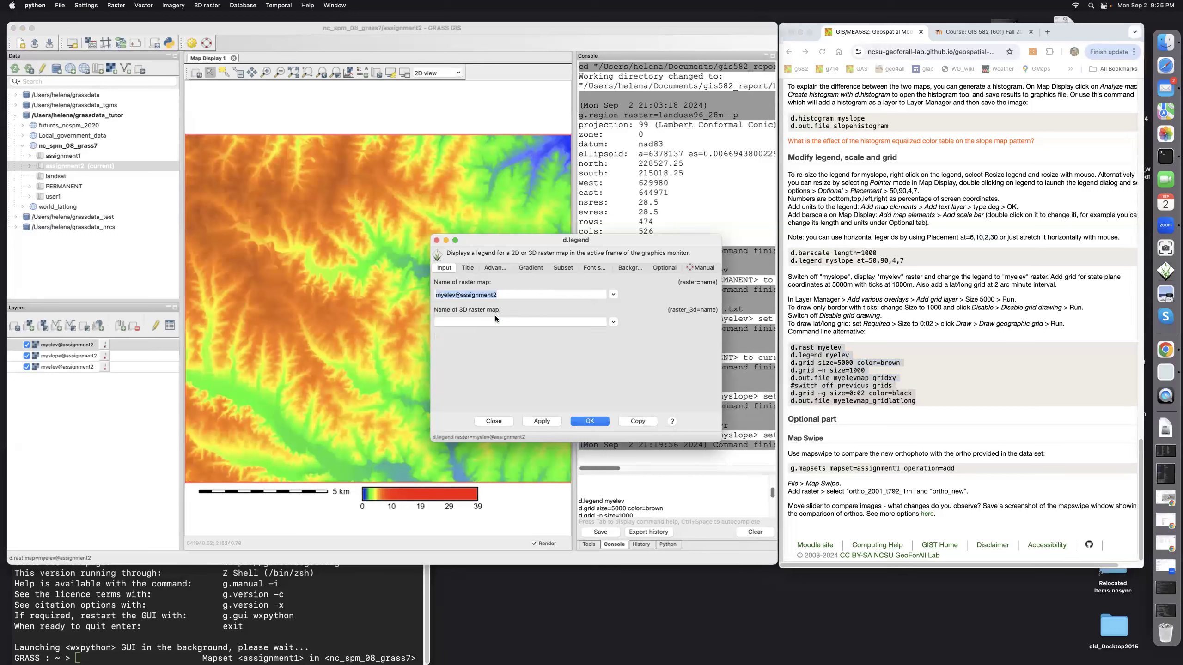
pyautogui.click(590, 421)
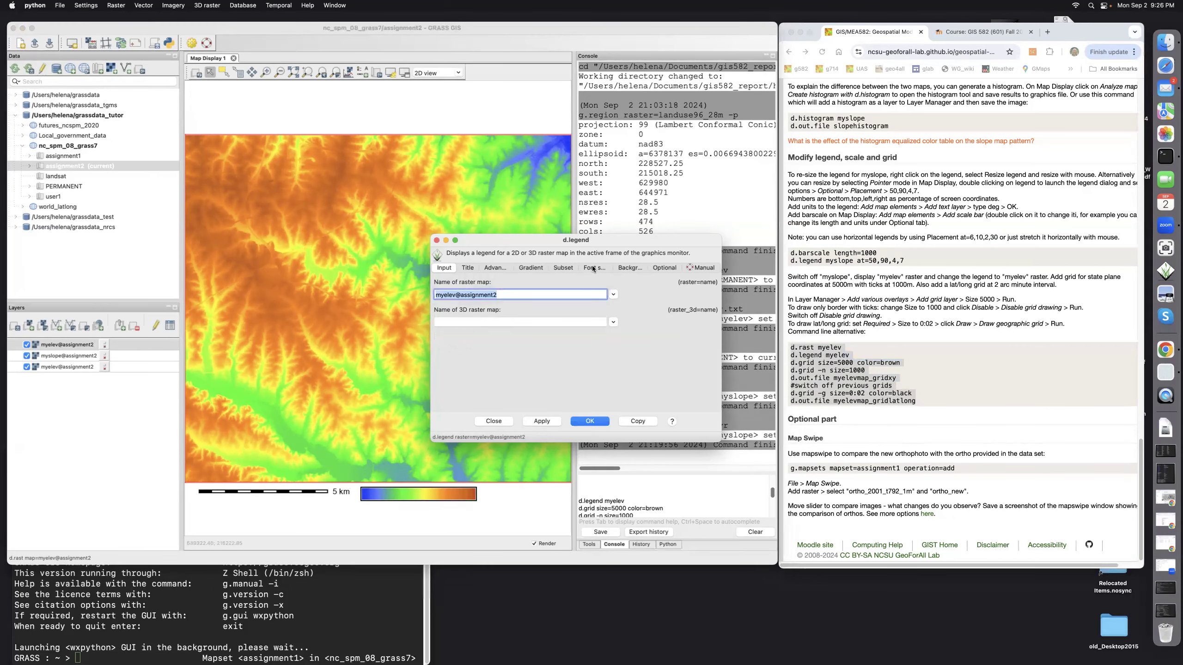
# - Set the elevation legend's font to Arial Regular and apply it to the map
pyautogui.click(593, 269)
pyautogui.click(696, 319)
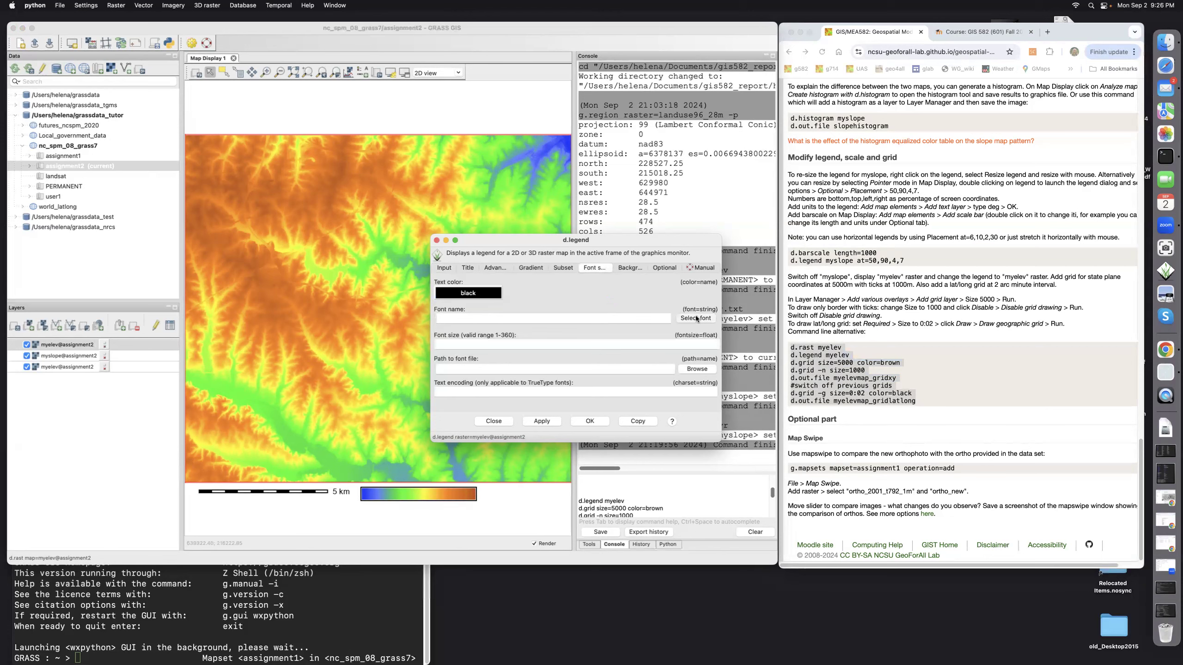
pyautogui.scroll(-20, 370, 223)
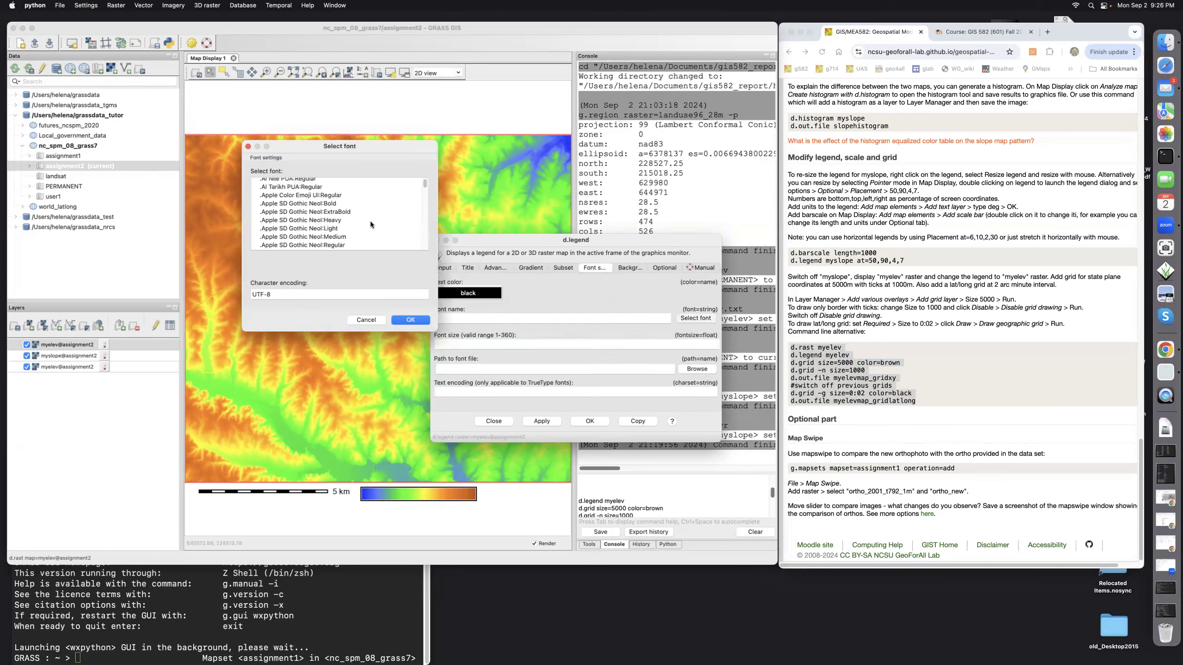
pyautogui.scroll(-20, 370, 223)
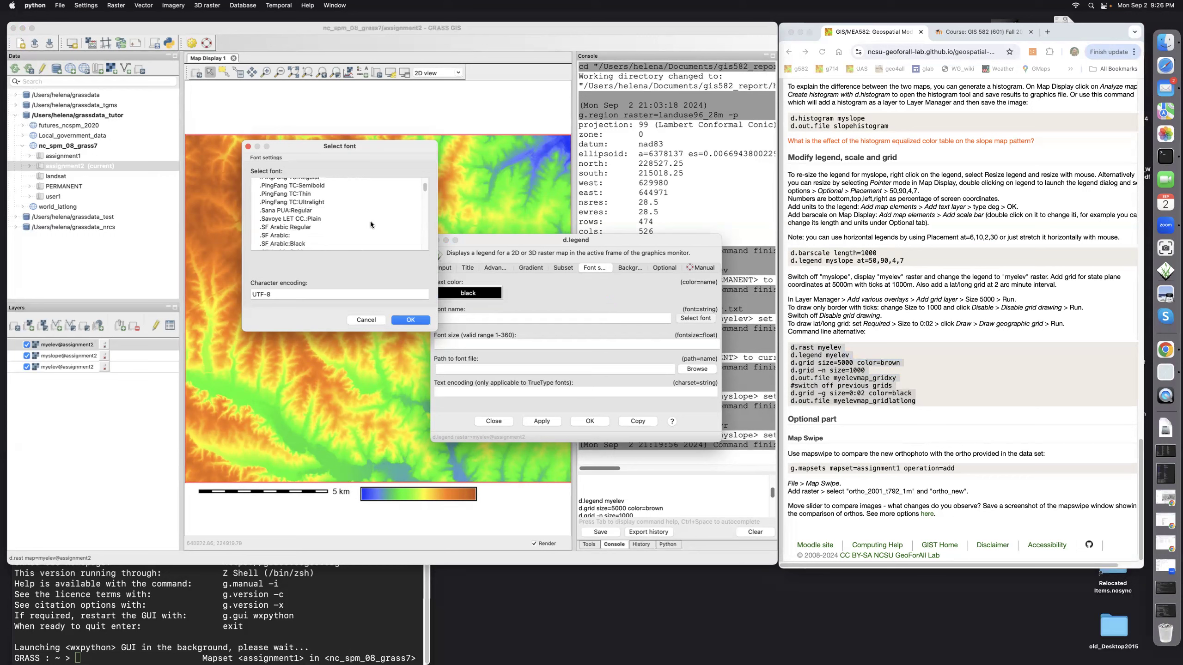
pyautogui.scroll(-15, 371, 224)
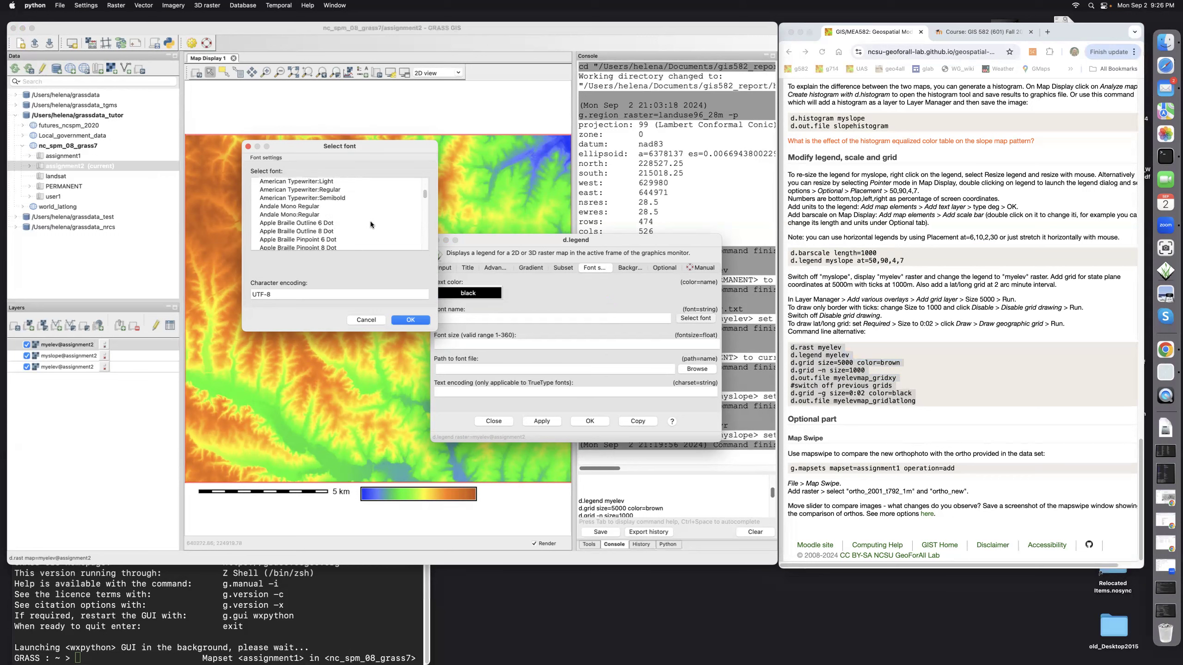
pyautogui.scroll(2, 369, 222)
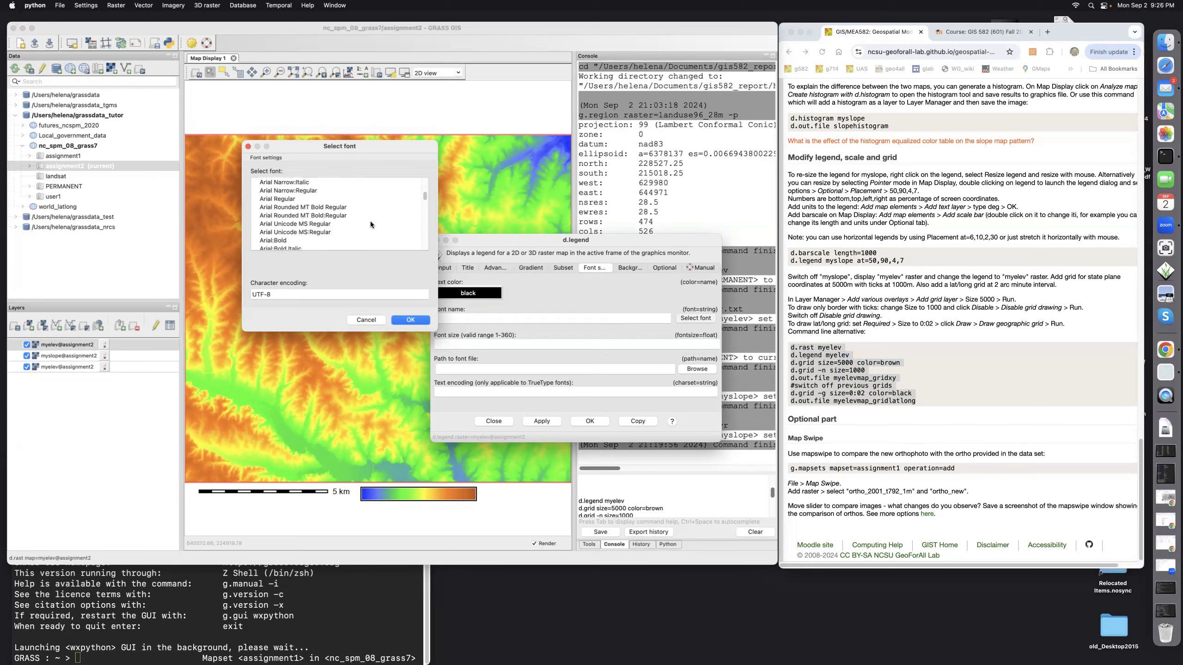
pyautogui.click(275, 199)
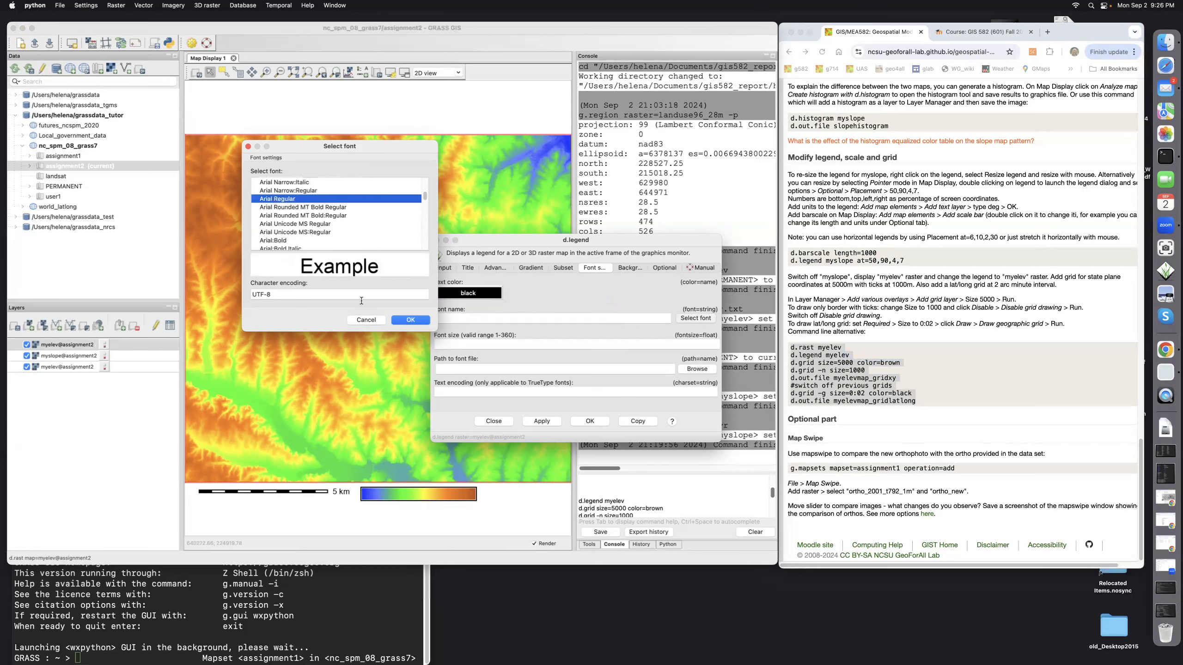
pyautogui.click(406, 320)
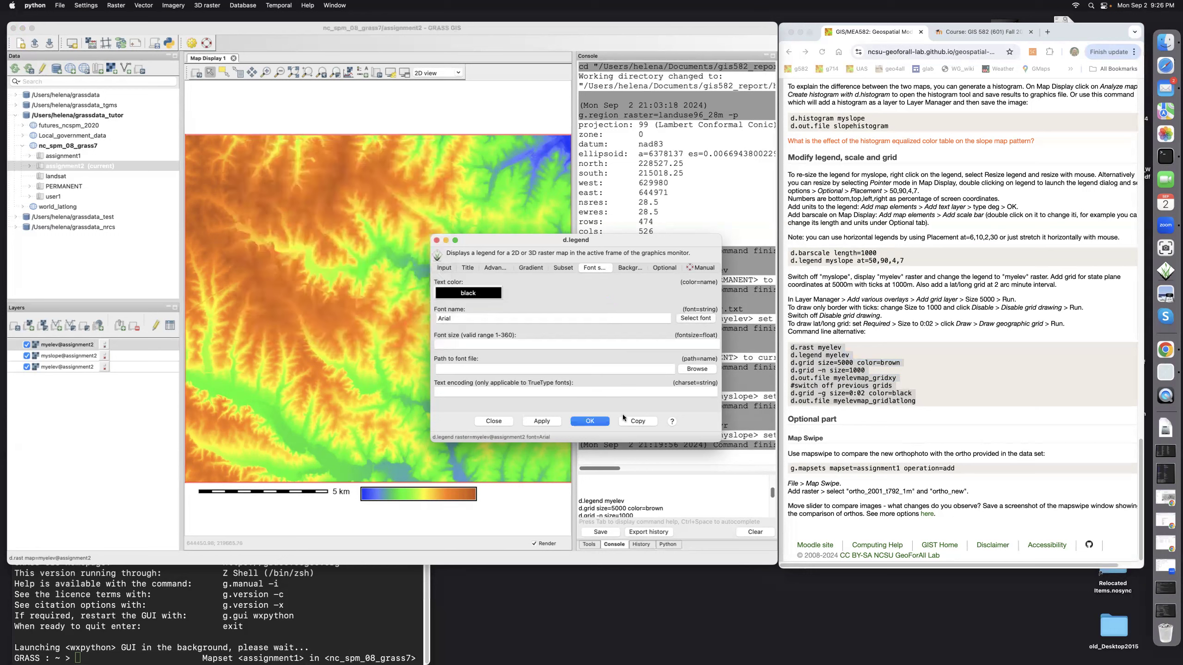
pyautogui.click(598, 421)
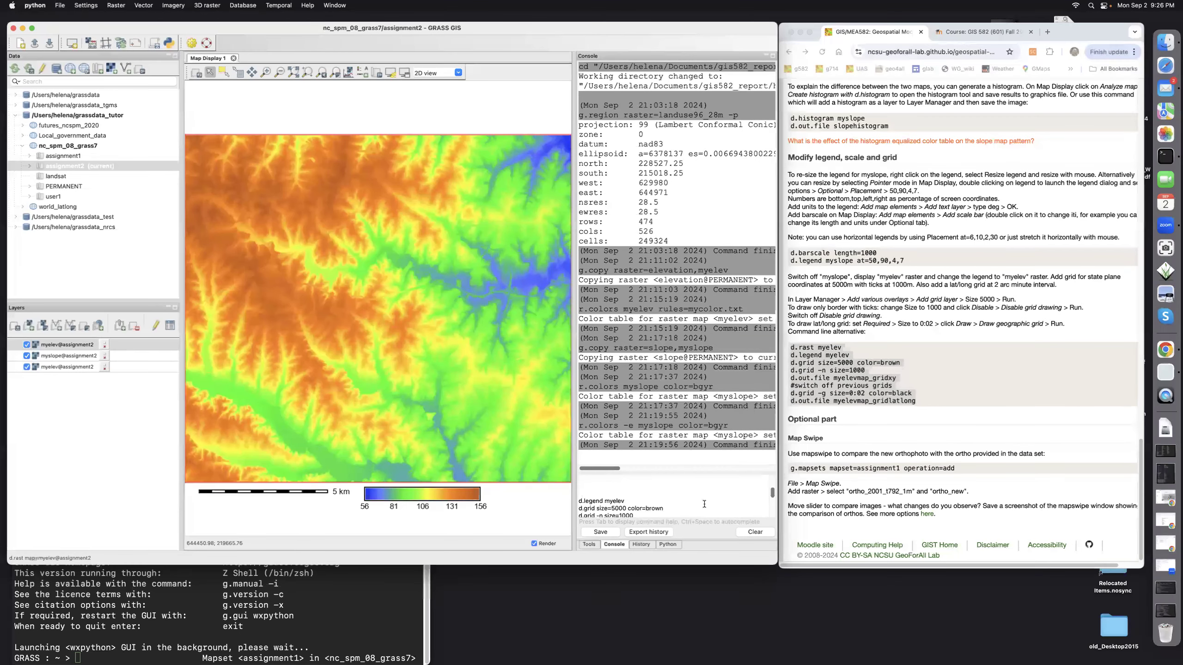
# - Run d.grid size=5000 color=brown and d.grid -n size=1000 in the console to add grid lines and border ticks
pyautogui.scroll(-2, 706, 499)
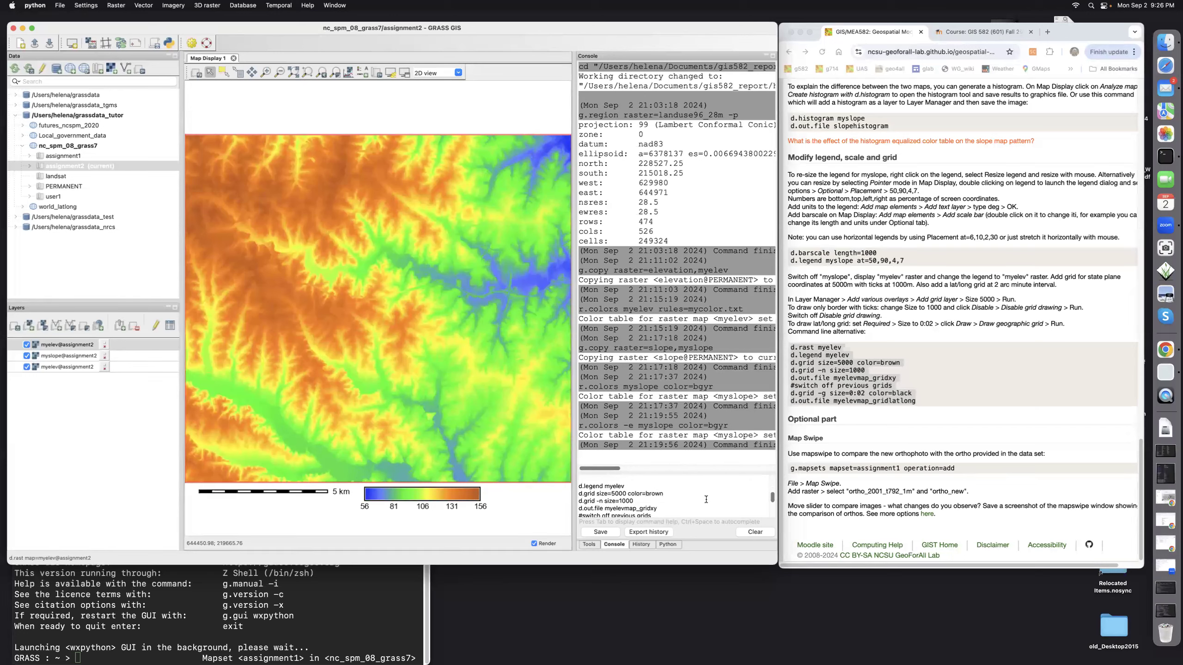
pyautogui.scroll(-1, 706, 499)
pyautogui.scroll(1, 673, 496)
pyautogui.press('Return')
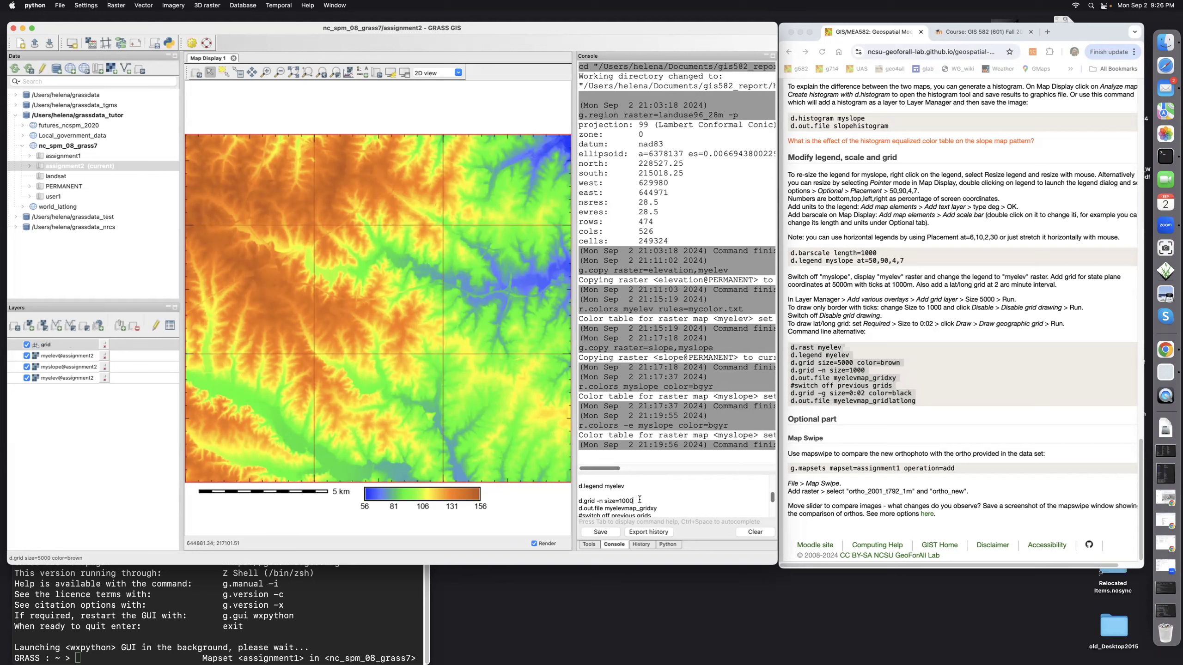
pyautogui.press('Return')
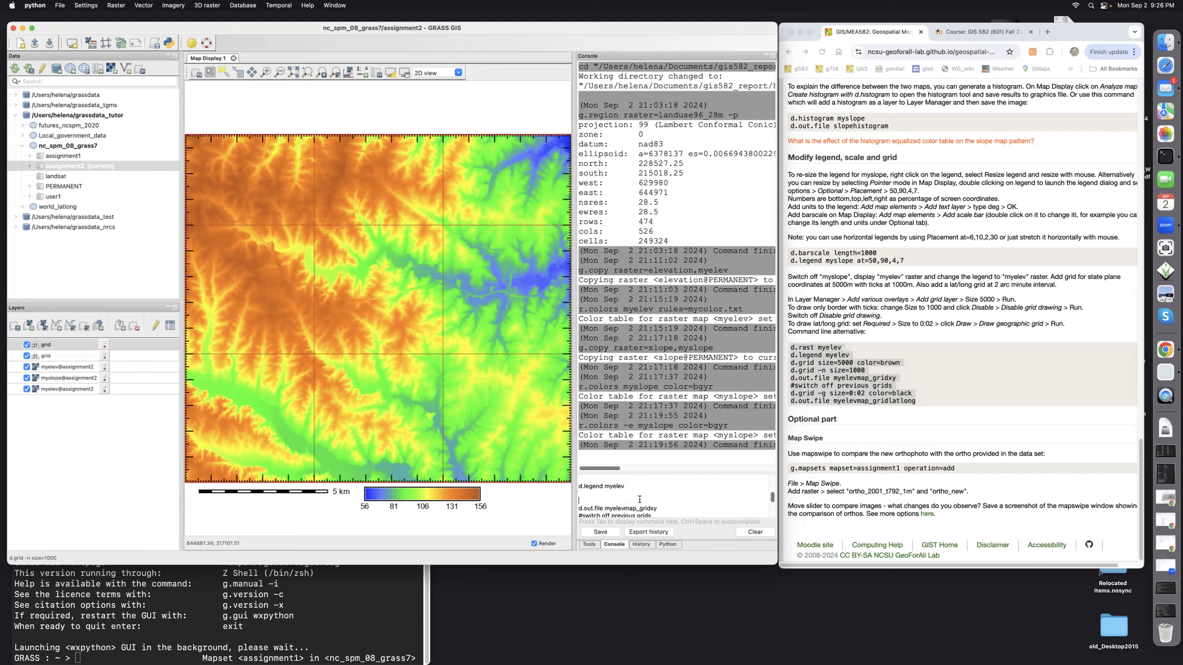
pyautogui.scroll(-3, 664, 504)
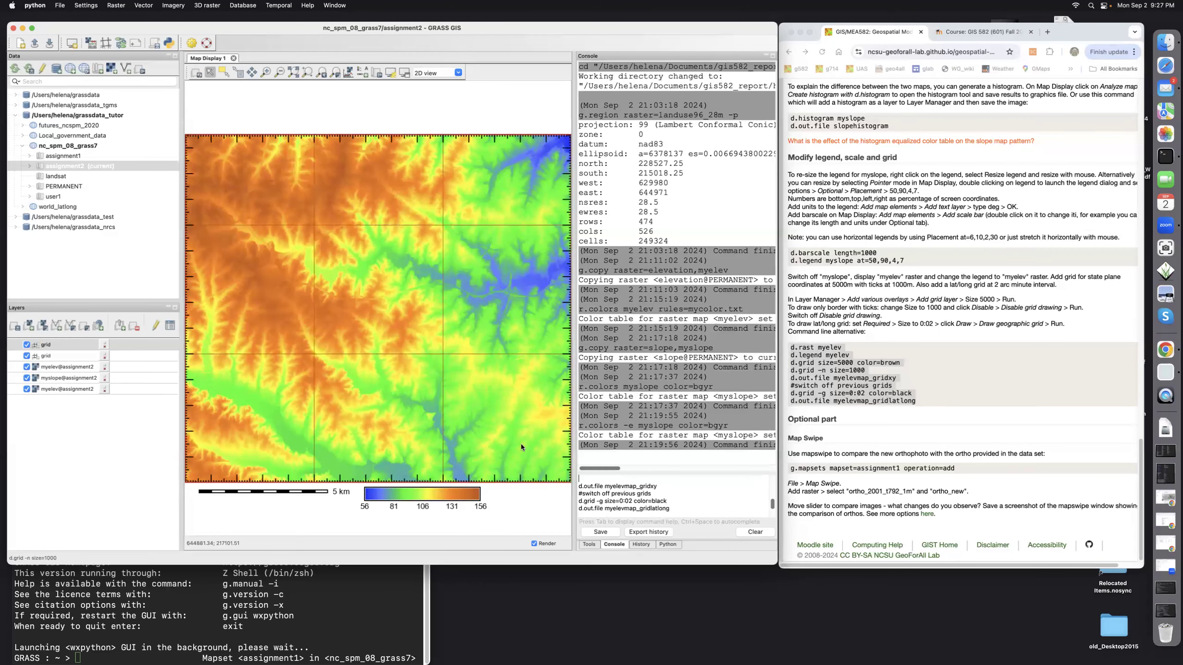
# - Review the disable, draw and color settings of the 1000 m tick grid layer, leaving them unmodified
pyautogui.doubleClick(54, 345)
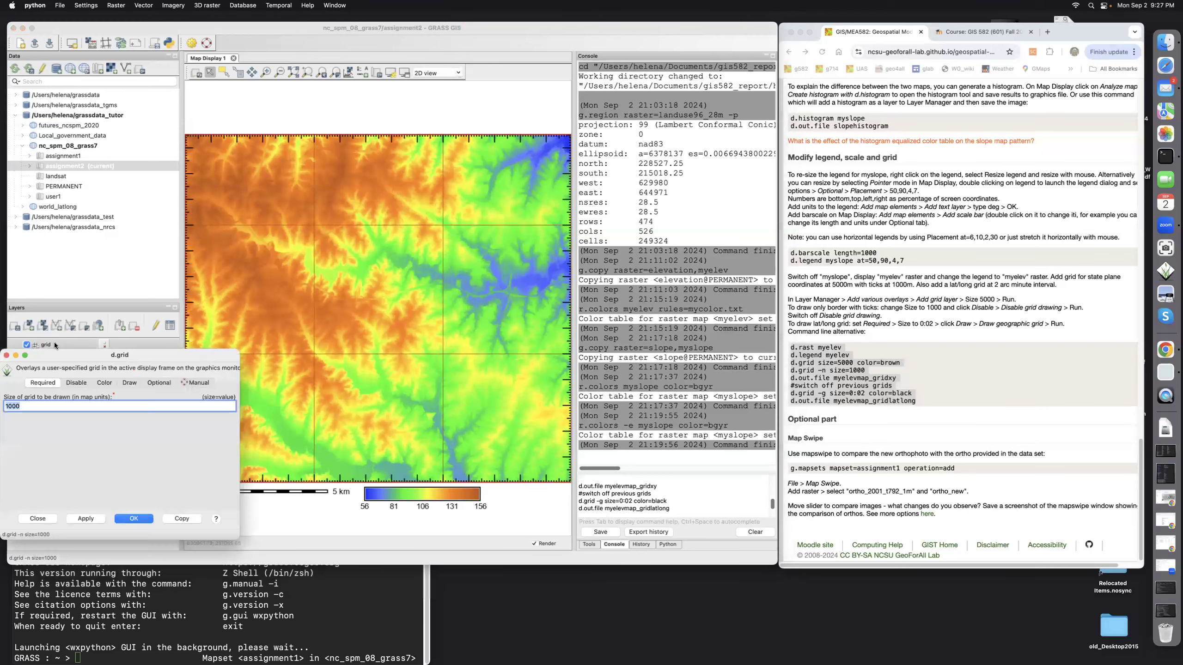
pyautogui.click(77, 383)
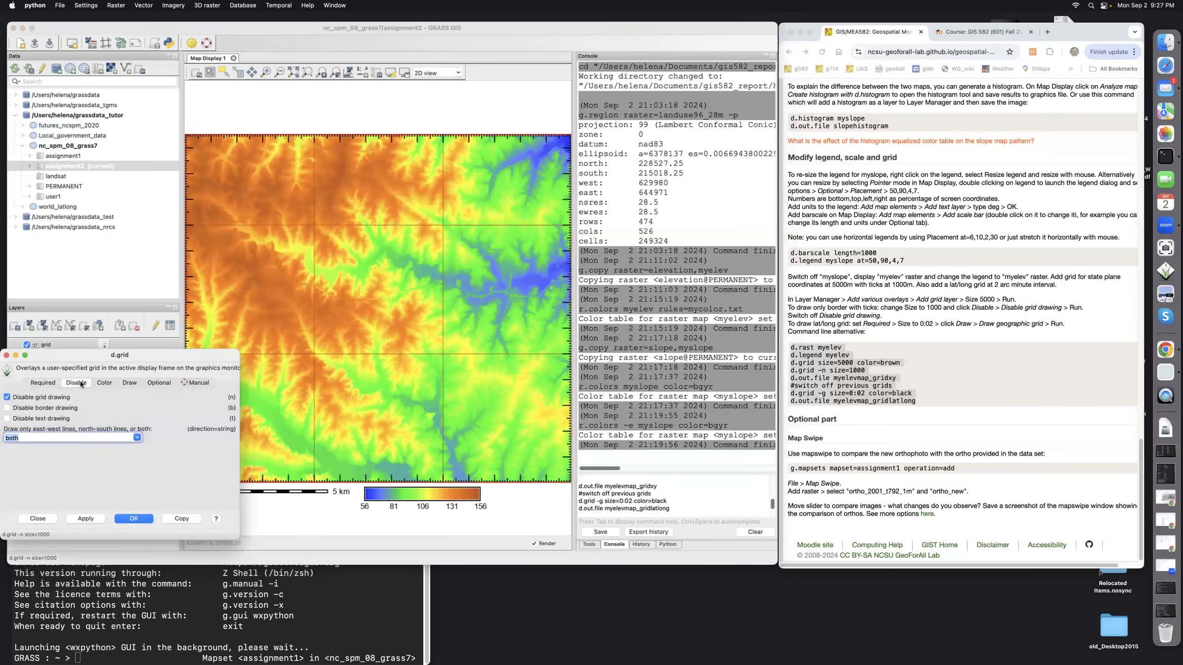
pyautogui.click(104, 383)
pyautogui.click(127, 385)
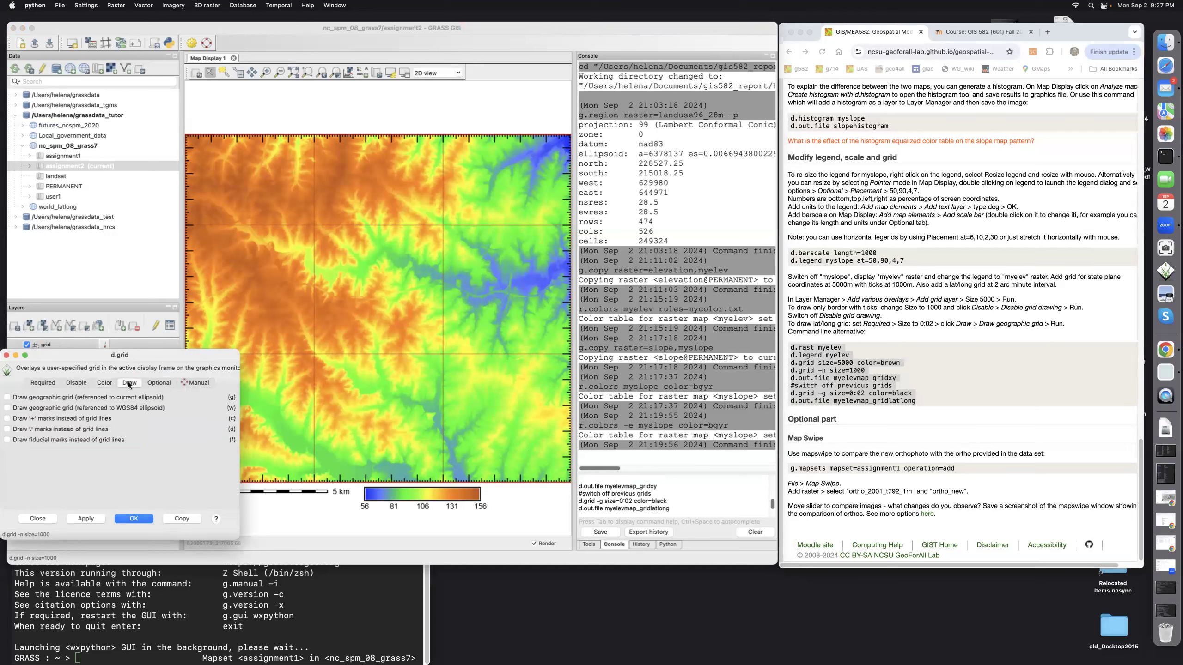
pyautogui.click(104, 383)
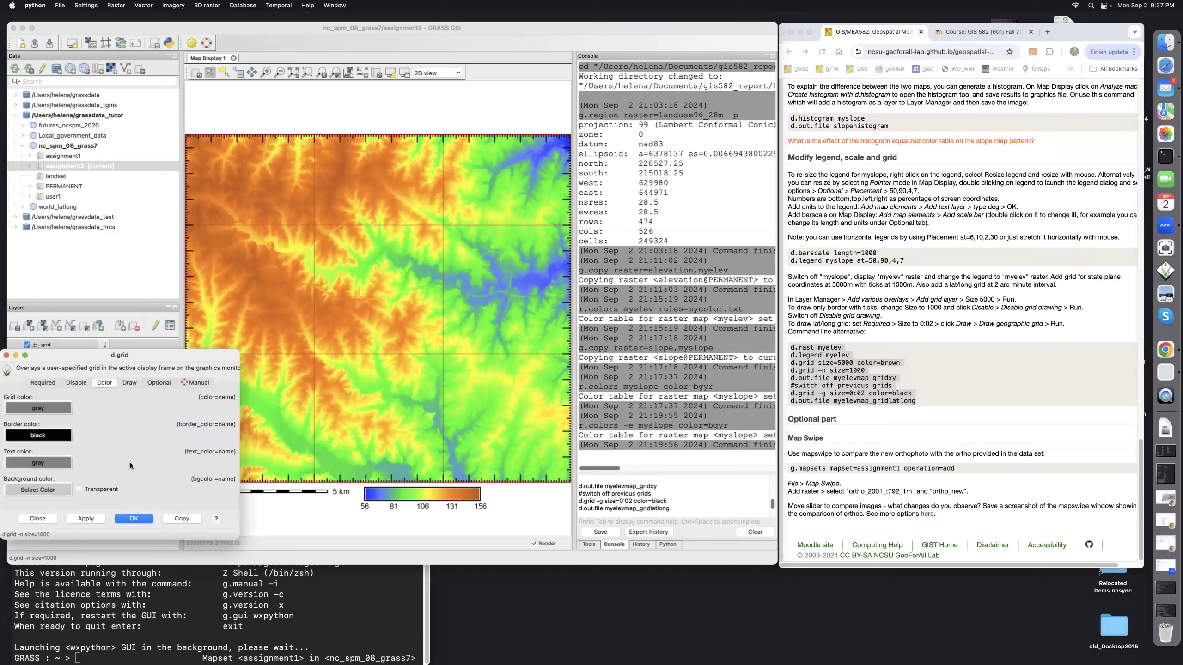
pyautogui.click(38, 518)
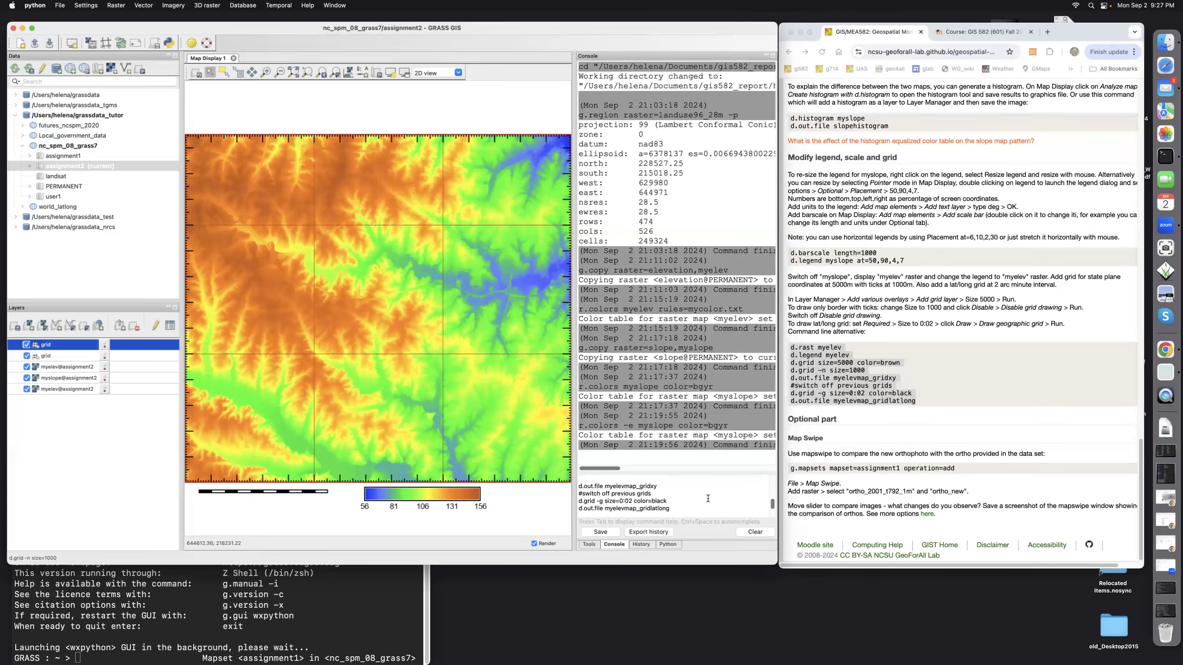
# - Run d.out.file myelevmap_gridxy in the console to save the map with the state plane grid
pyautogui.click(670, 486)
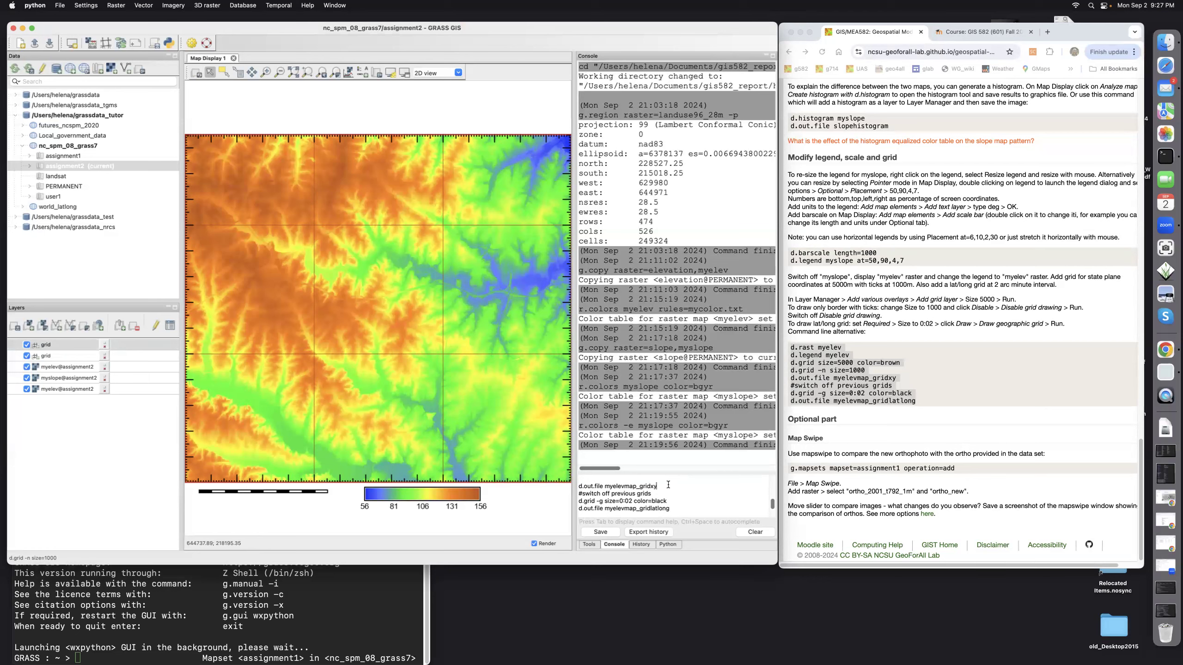
pyautogui.press('Return')
# - Switch off both state plane grid layers and run d.grid -g size=0:02 color=black to add a lat/long grid
pyautogui.click(27, 356)
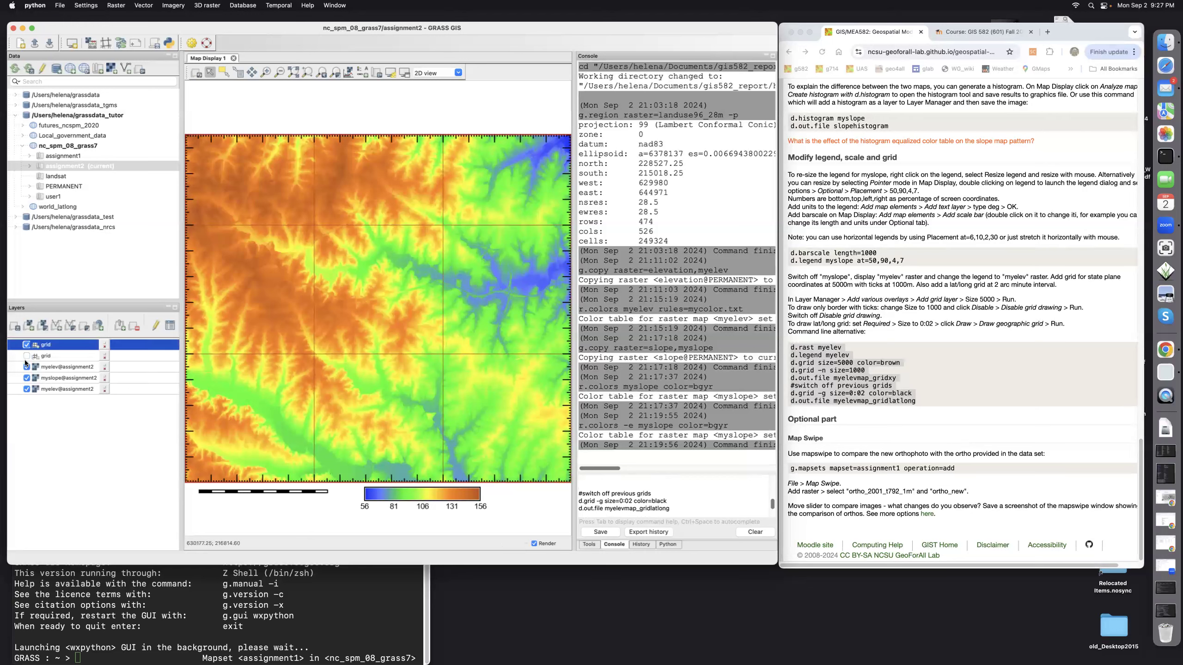
pyautogui.click(26, 345)
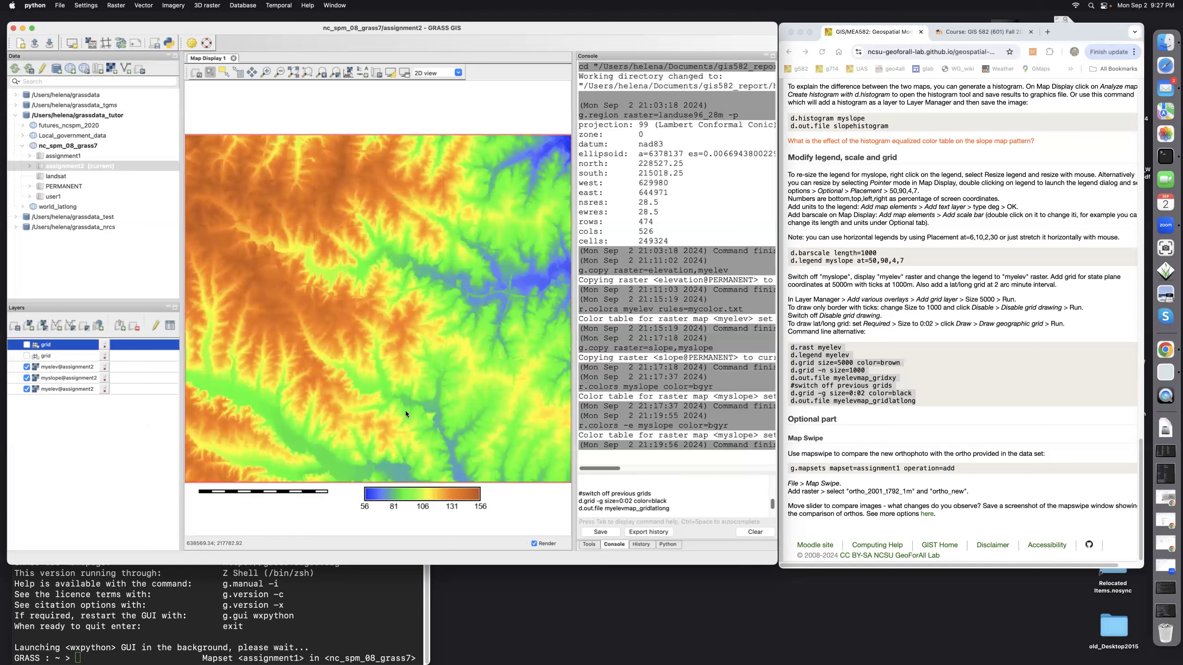
pyautogui.click(669, 500)
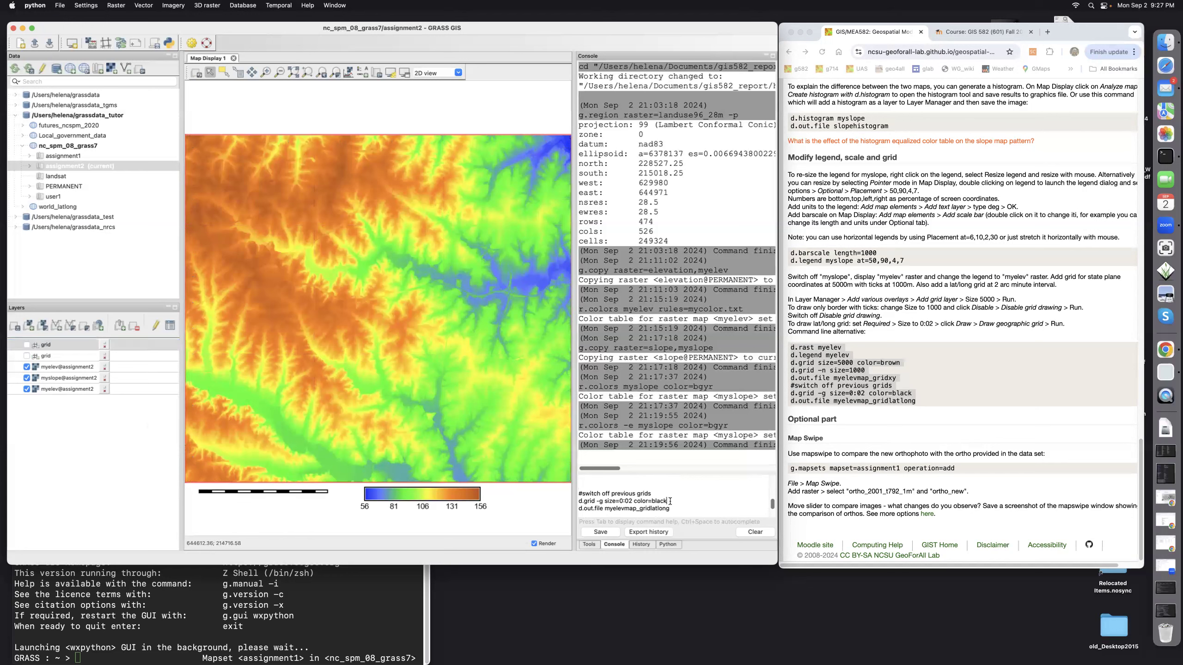
pyautogui.press('Return')
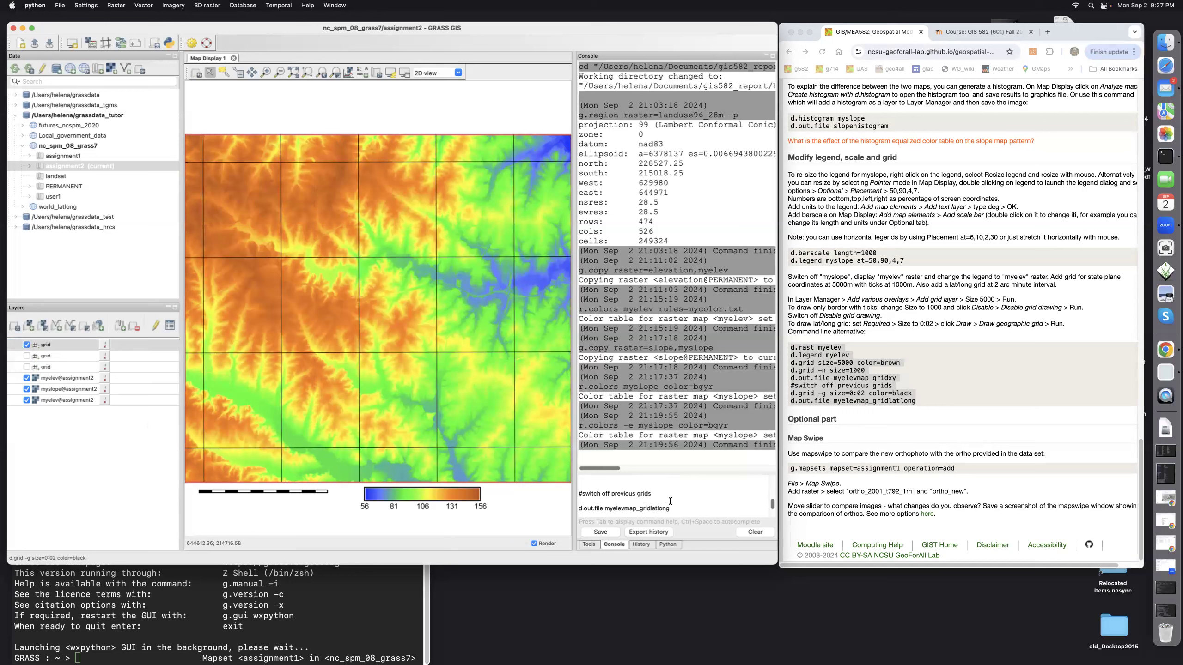
# - Review the size, disable, color, draw and optional settings of the lat/long grid layer, leaving them unmodified
pyautogui.doubleClick(47, 345)
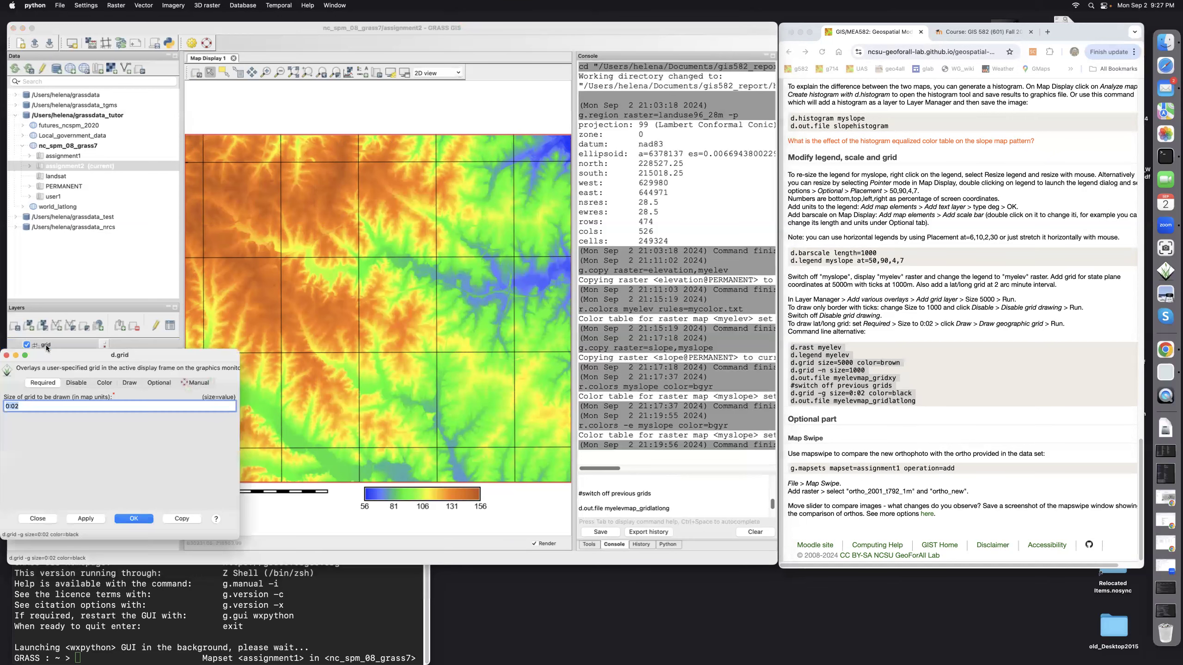
pyautogui.moveTo(152, 352); pyautogui.dragTo(645, 292)
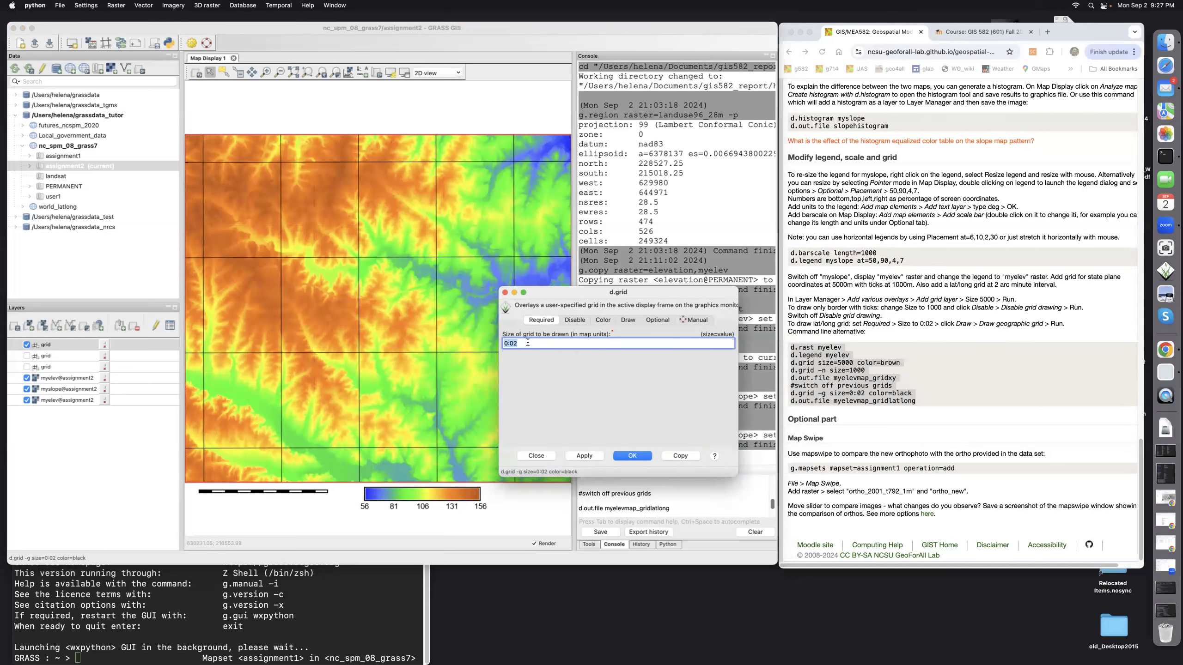
pyautogui.click(569, 321)
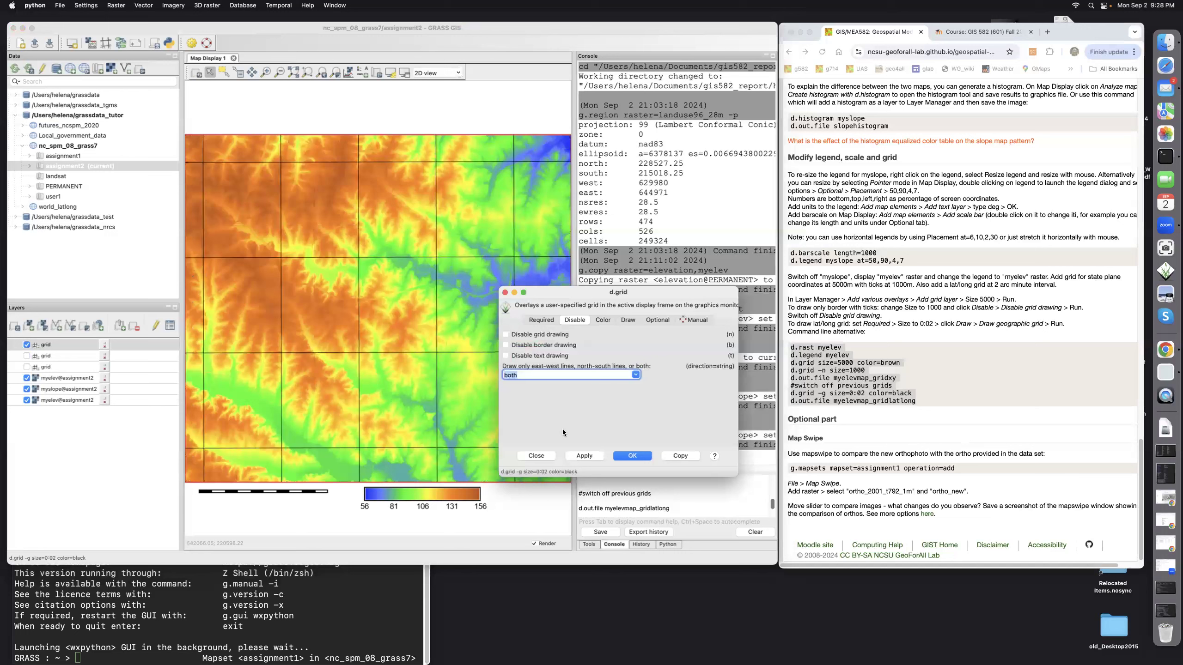
pyautogui.click(604, 319)
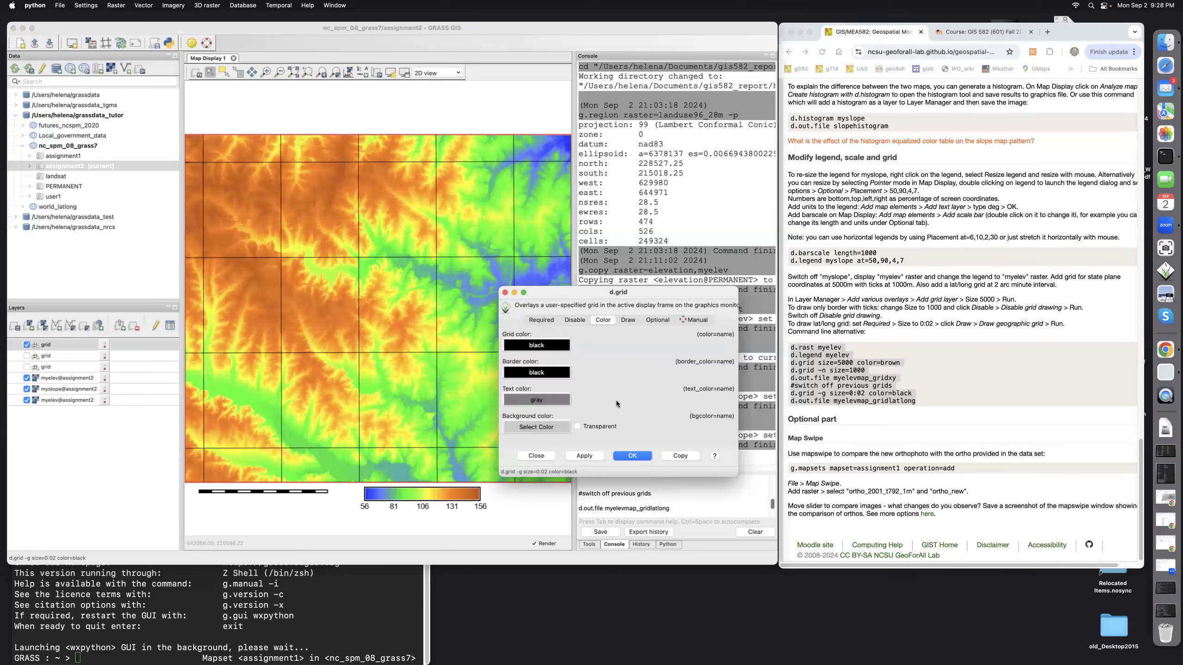
pyautogui.click(628, 321)
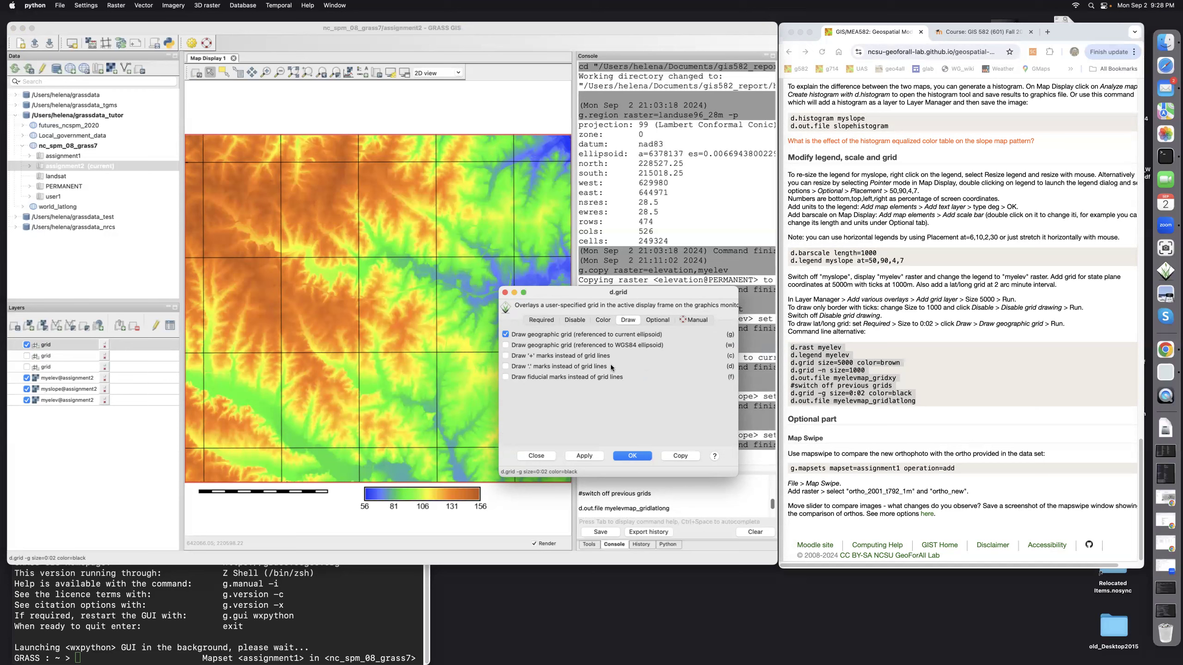
pyautogui.click(658, 321)
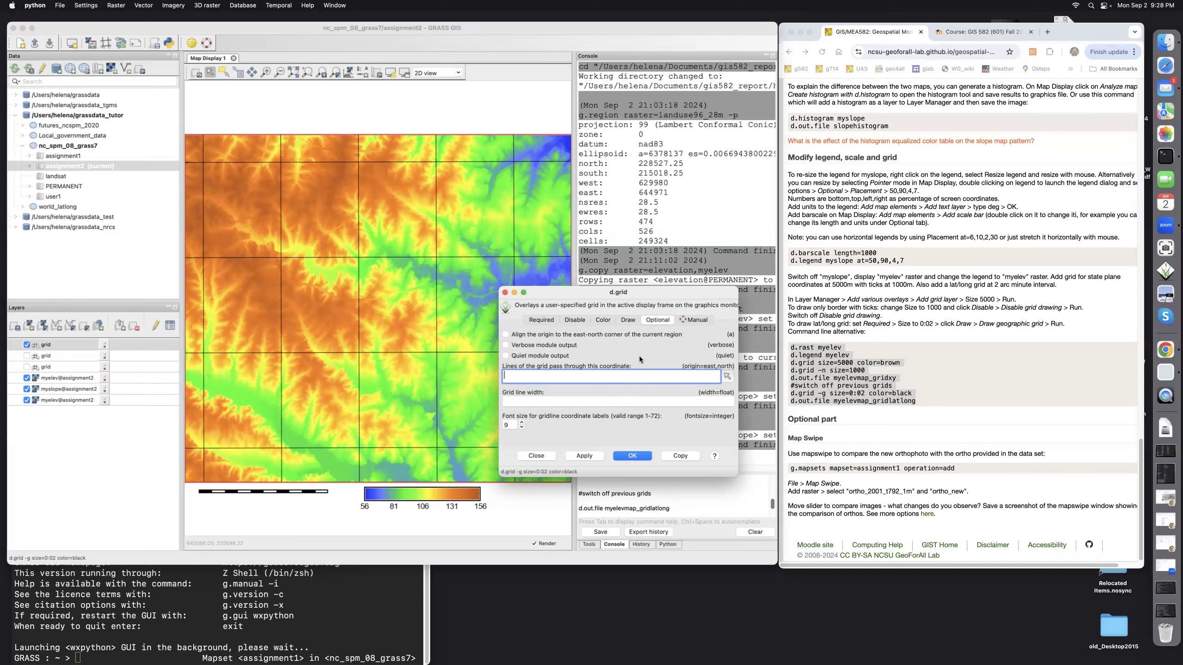
pyautogui.click(629, 456)
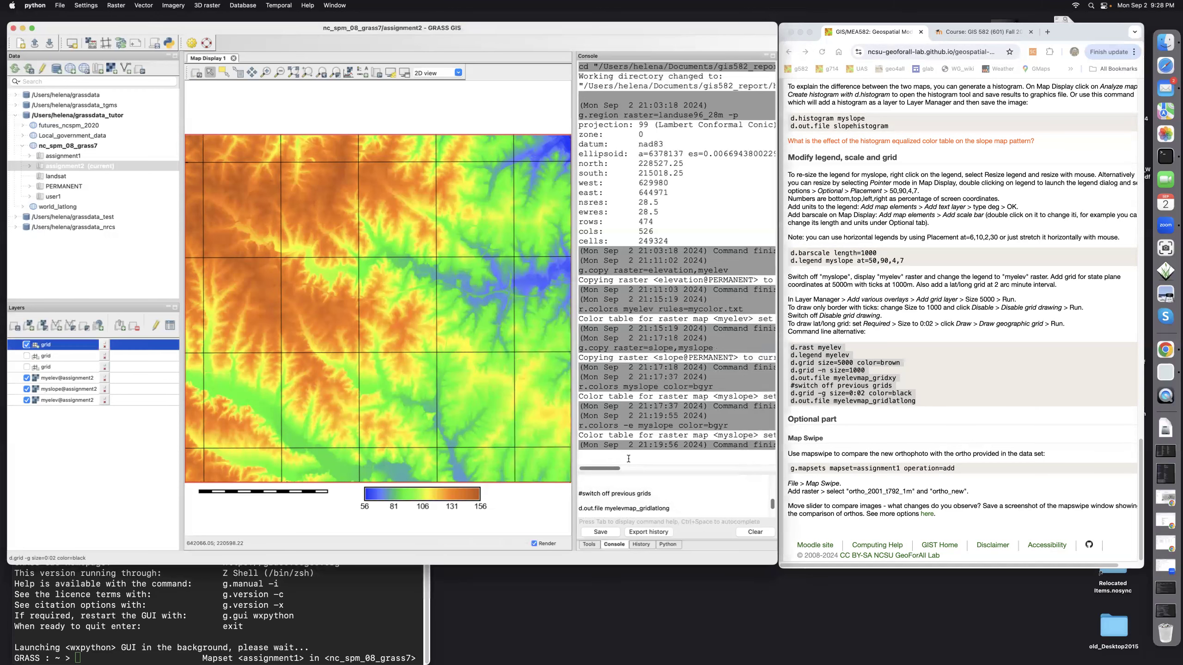
# - Run d.out.file myelevmap_gridlatlong in the console to save the map with the lat/long grid
pyautogui.click(671, 508)
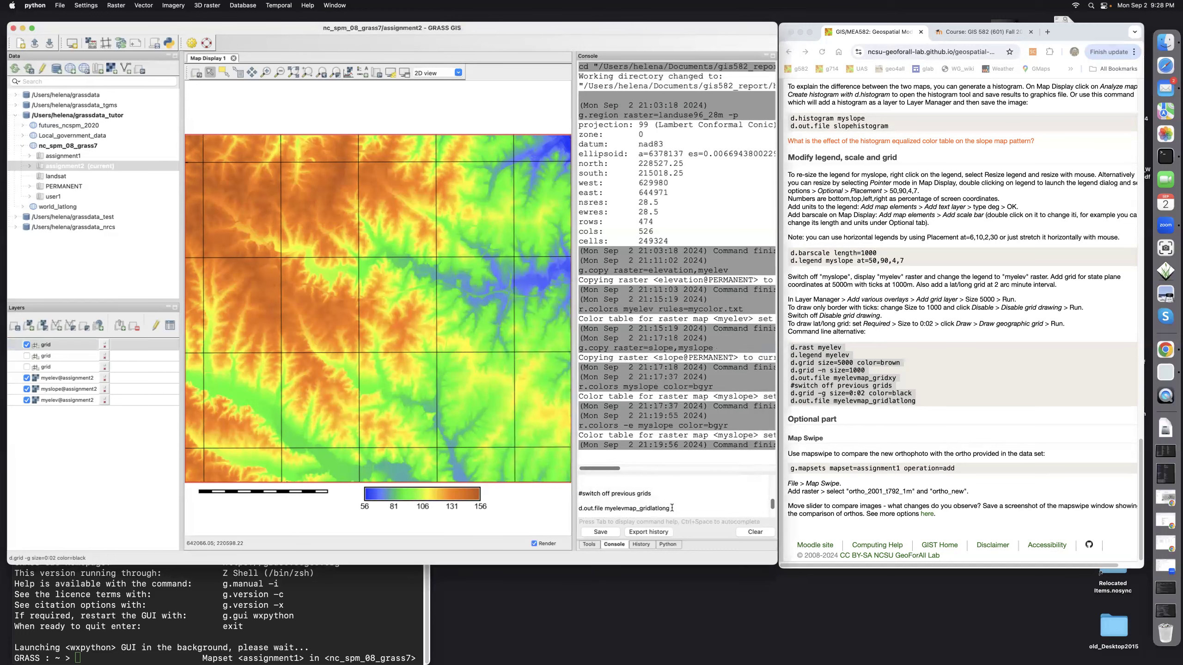
pyautogui.press('Return')
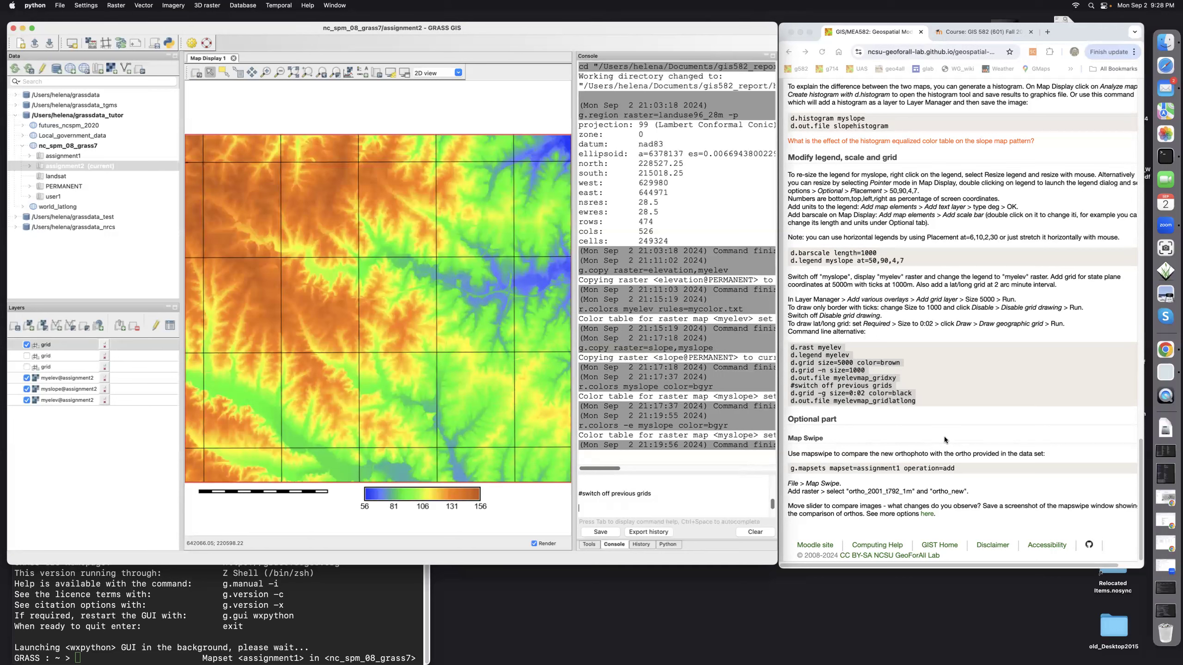
# - Copy g.mapsets mapset=assignment1 operation=add from the assignment page and run it in the console, replacing the leftover comment line
pyautogui.click(791, 469)
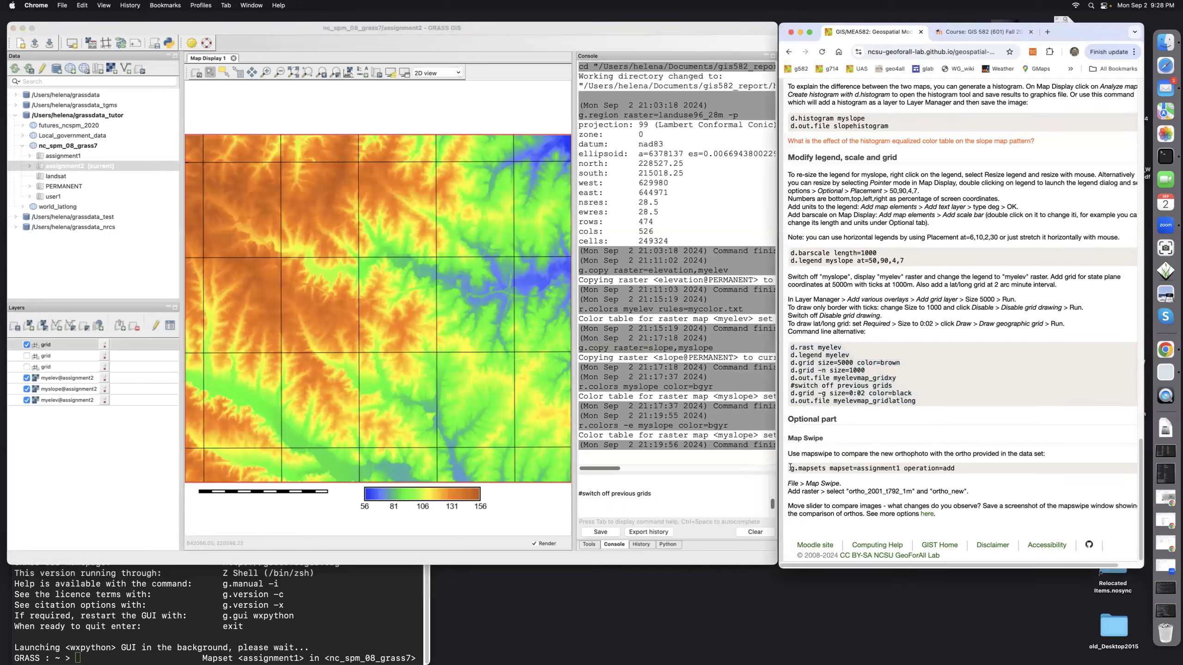
pyautogui.moveTo(791, 468); pyautogui.dragTo(945, 474)
pyautogui.press('super+c')
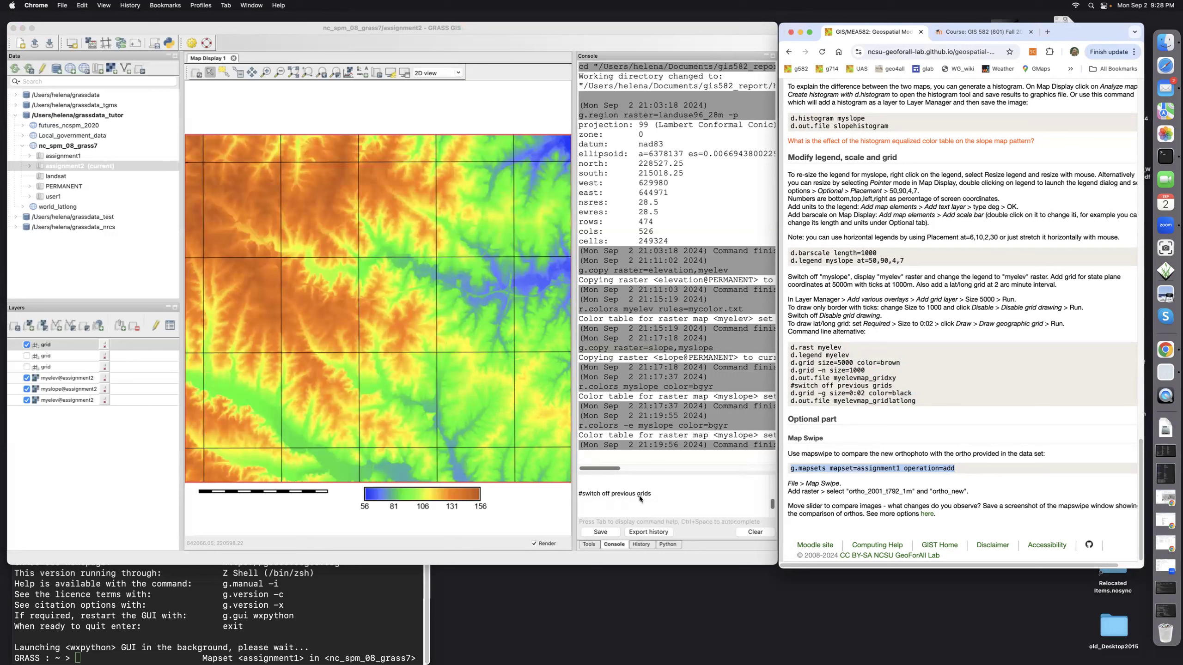
pyautogui.click(650, 493)
pyautogui.moveTo(651, 493); pyautogui.dragTo(576, 494)
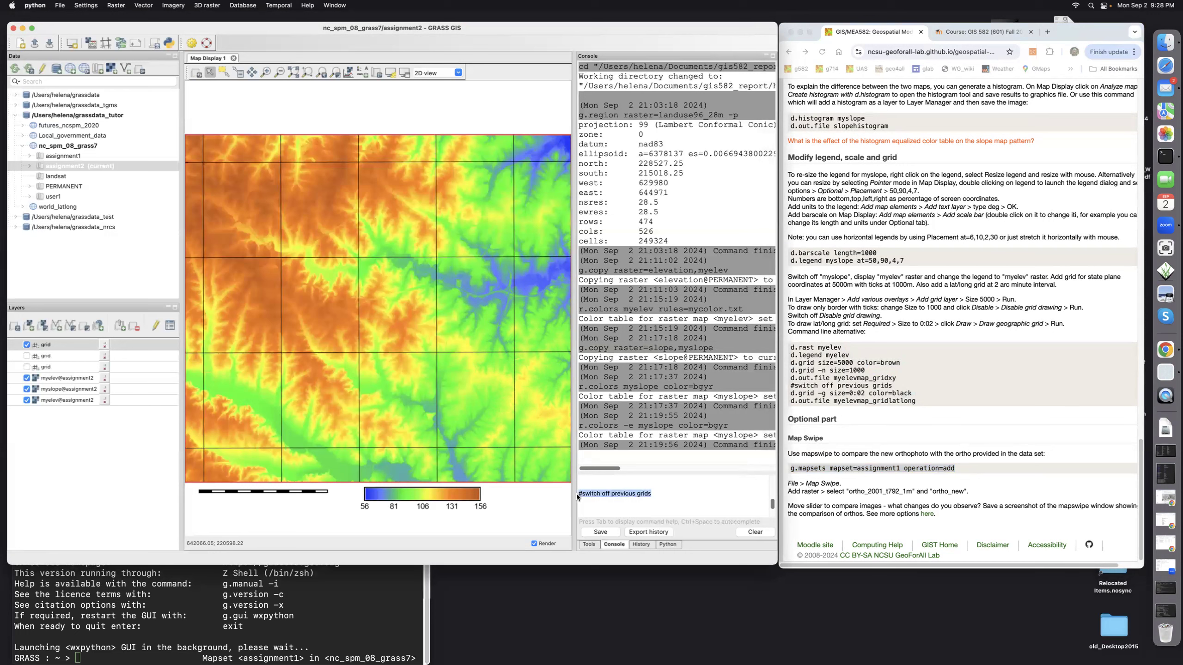
pyautogui.press('BackSpace')
pyautogui.press('super+v')
pyautogui.press('Return')
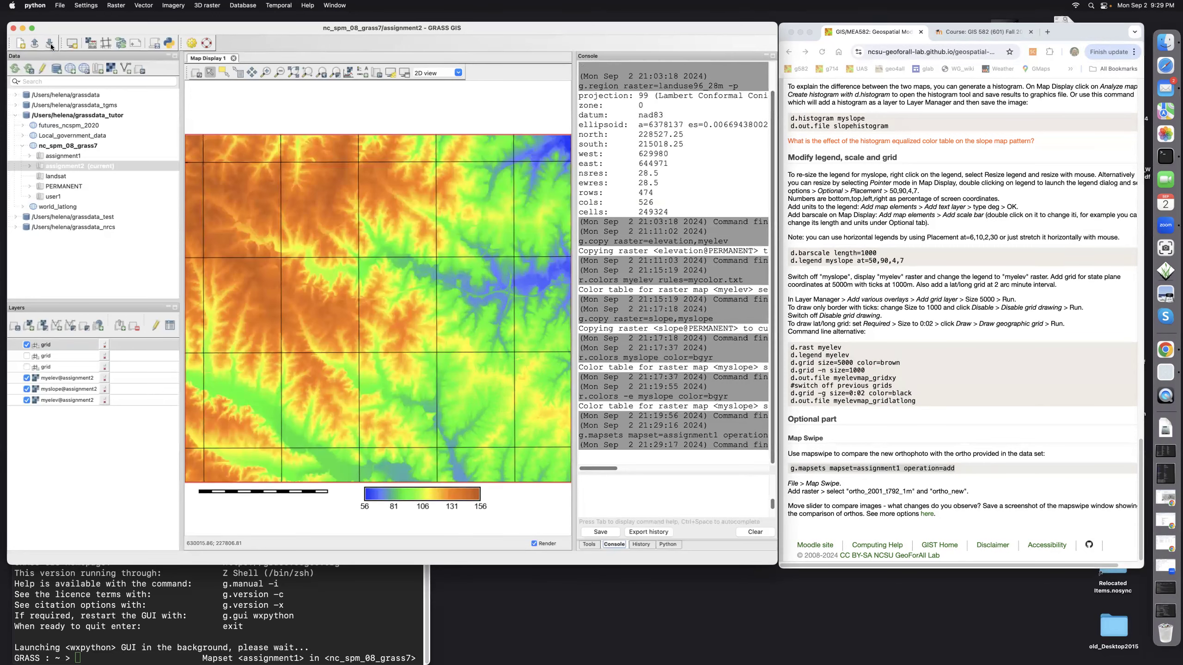
# - Open the Map Swipe tool and choose ortho_2001_t792_1m from the PERMANENT mapset as the top/left raster map
pyautogui.click(60, 6)
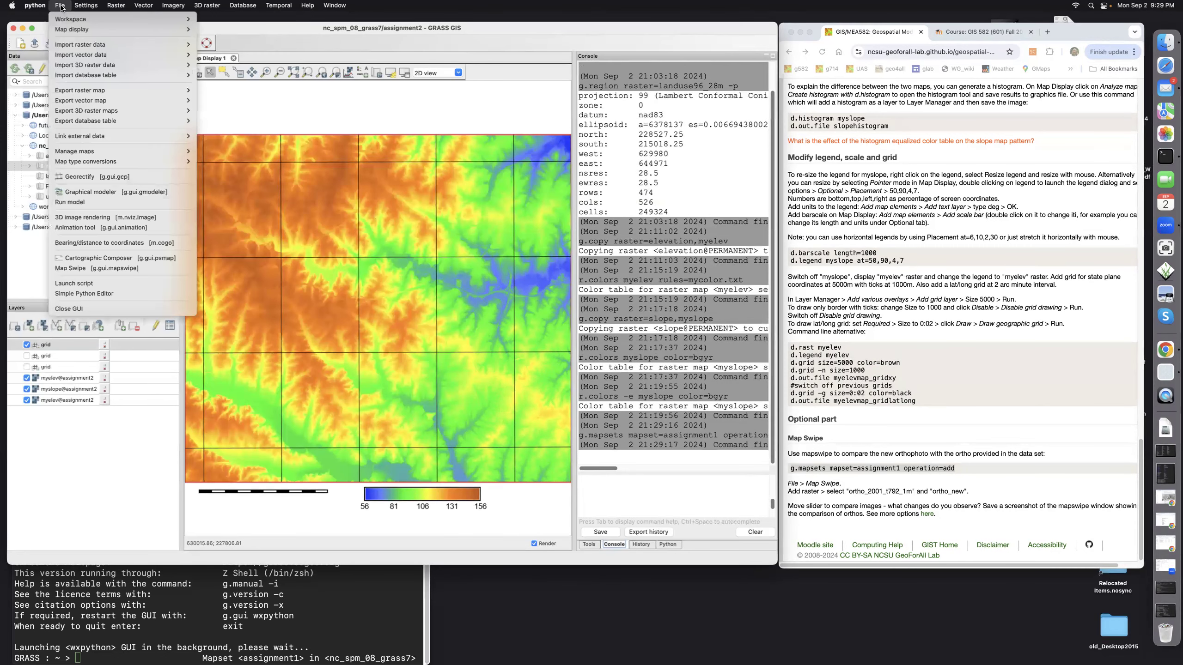
pyautogui.click(100, 269)
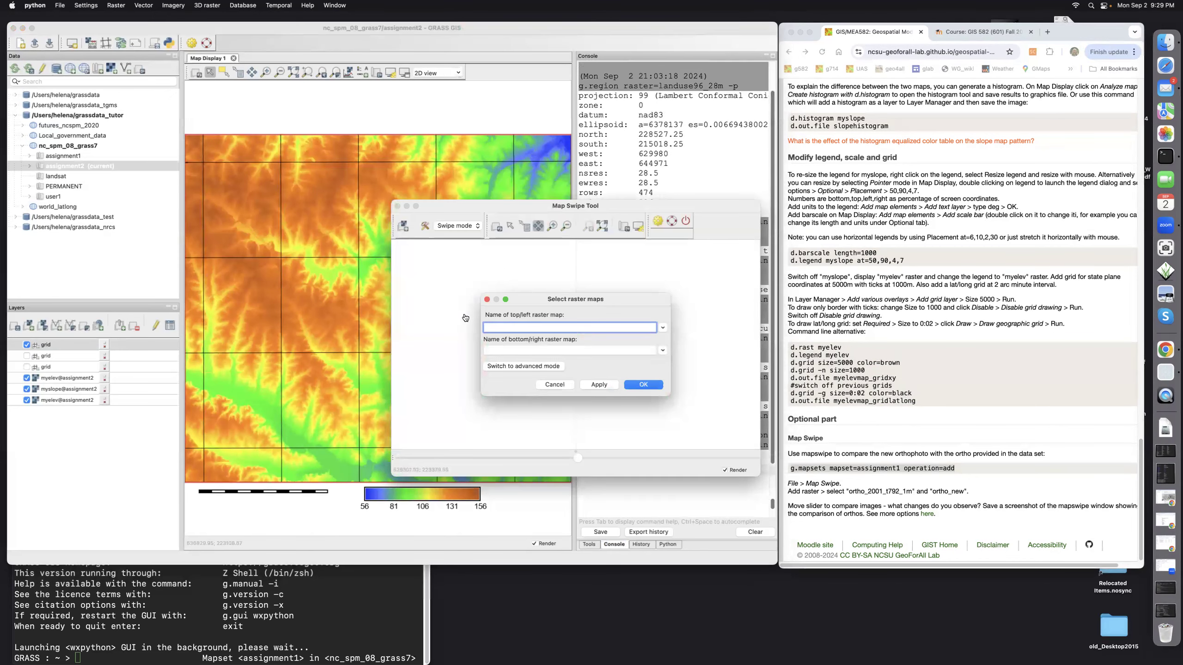
pyautogui.click(663, 327)
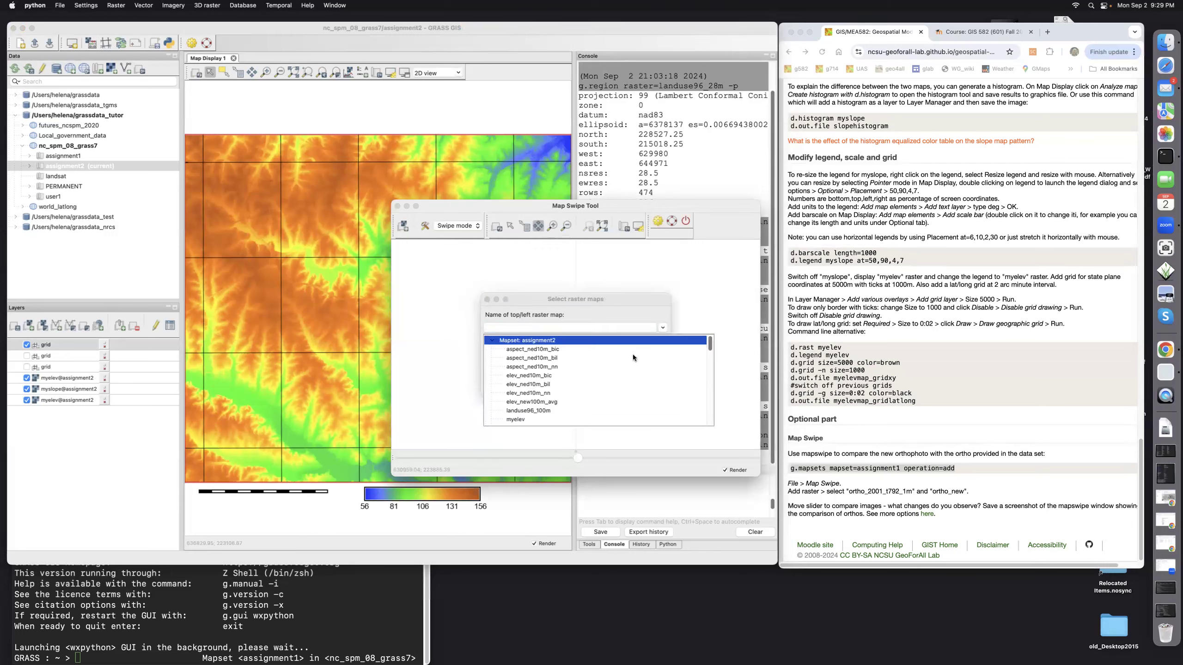
pyautogui.click(493, 341)
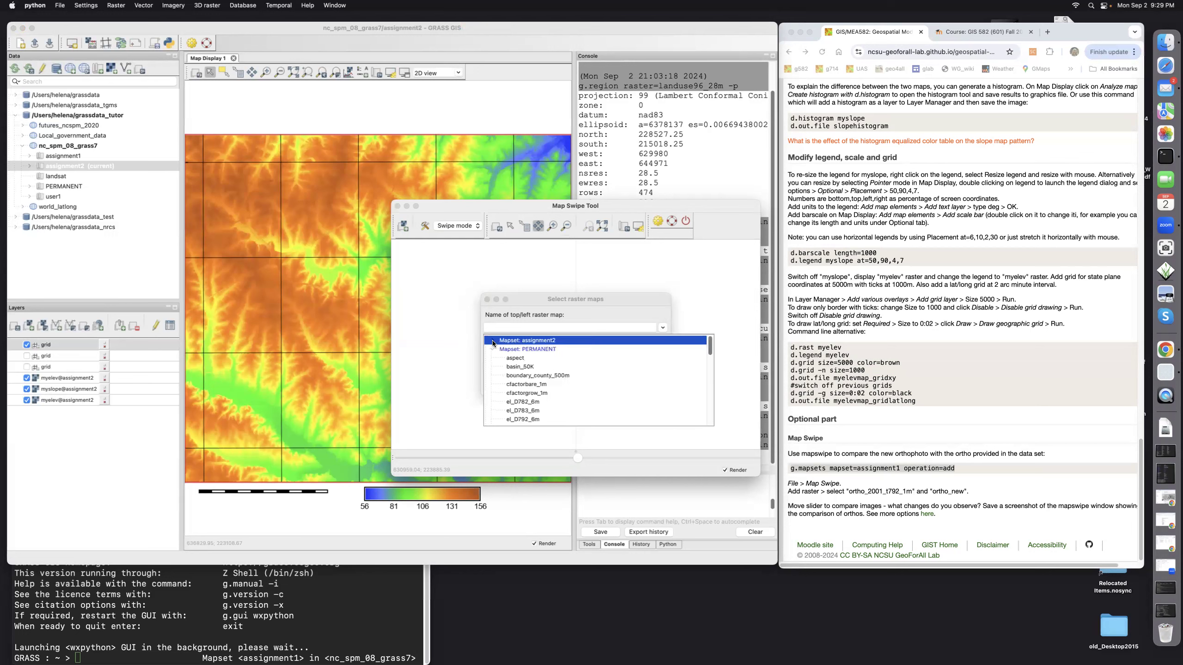
pyautogui.click(494, 350)
pyautogui.click(494, 351)
pyautogui.click(494, 352)
pyautogui.scroll(-10, 628, 393)
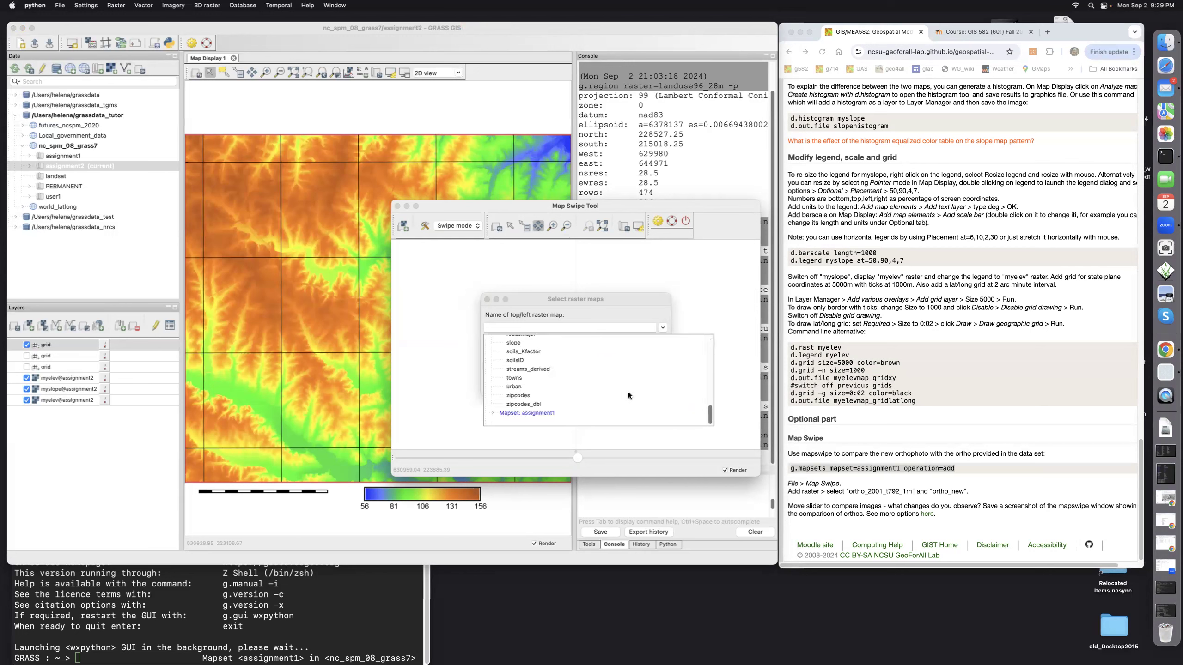
pyautogui.scroll(3, 628, 395)
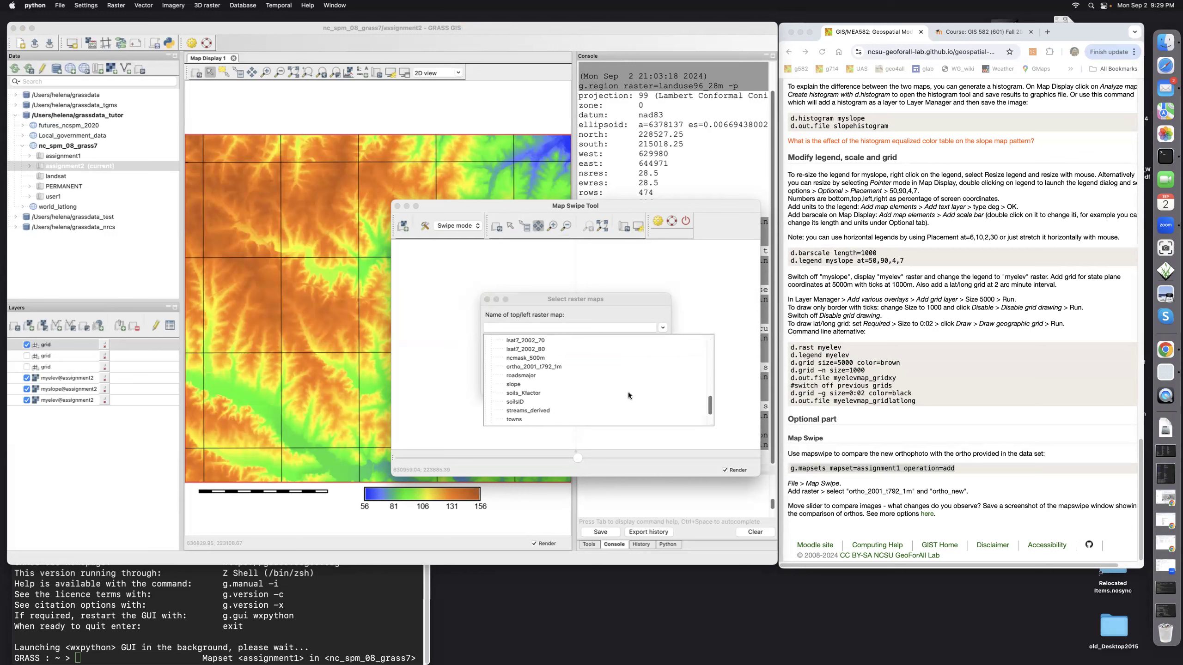
pyautogui.click(539, 368)
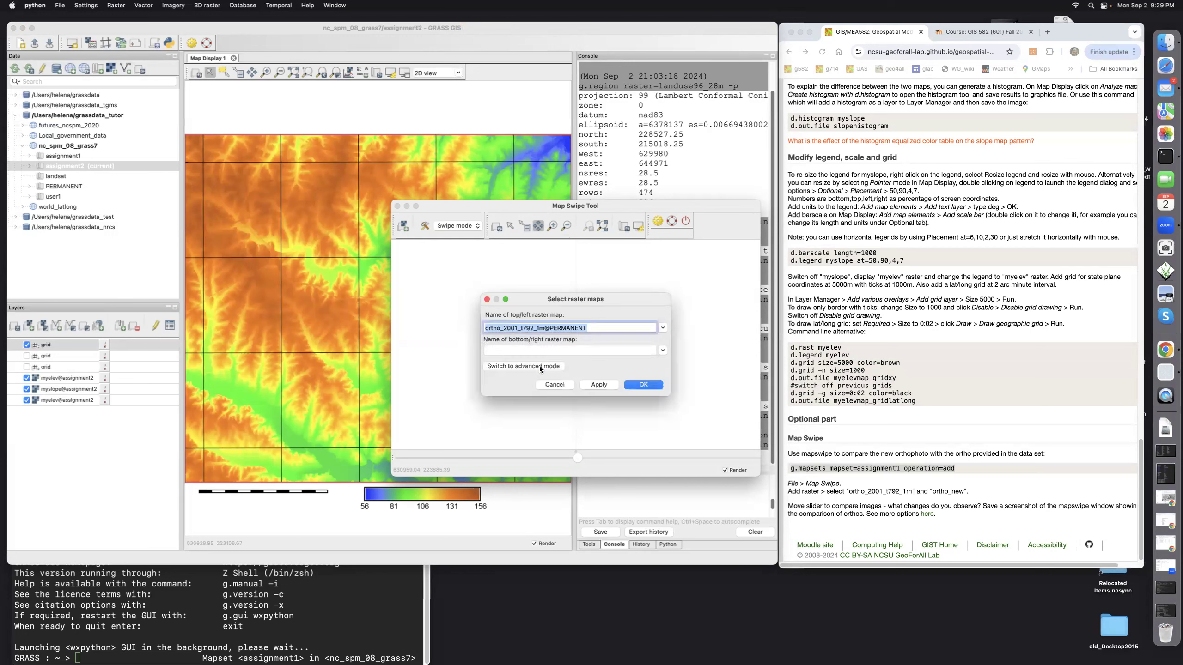
# - Choose ortho_usgsnaip from the assignment1 mapset as the bottom/right raster and display both maps
pyautogui.click(664, 350)
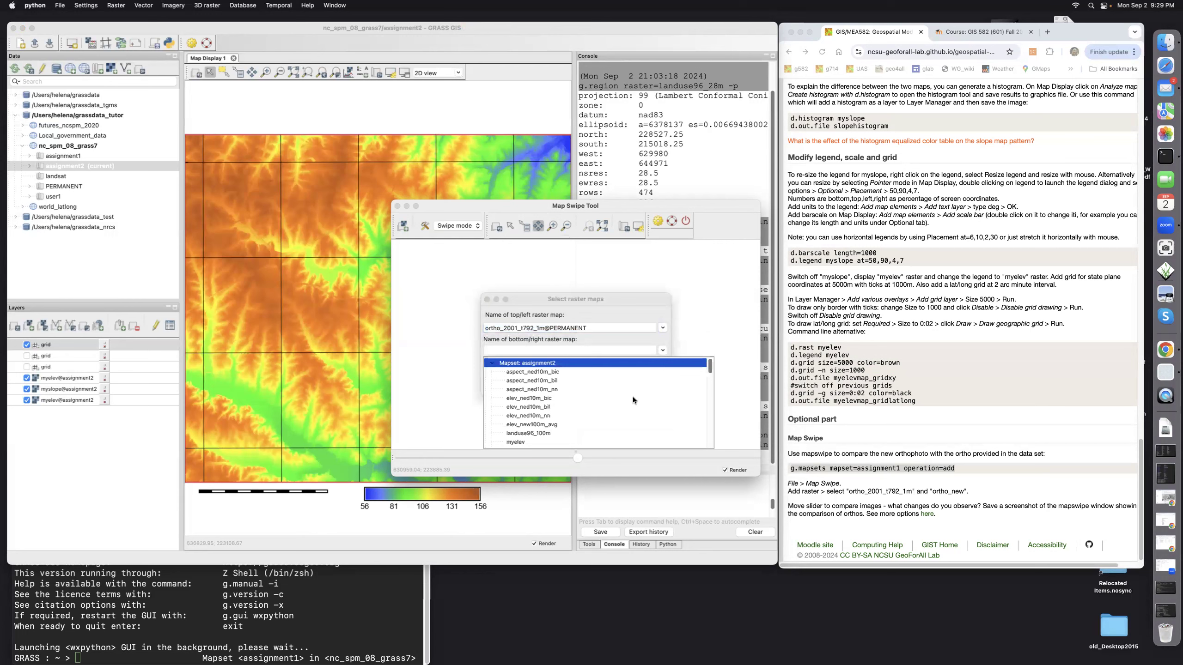
pyautogui.click(493, 364)
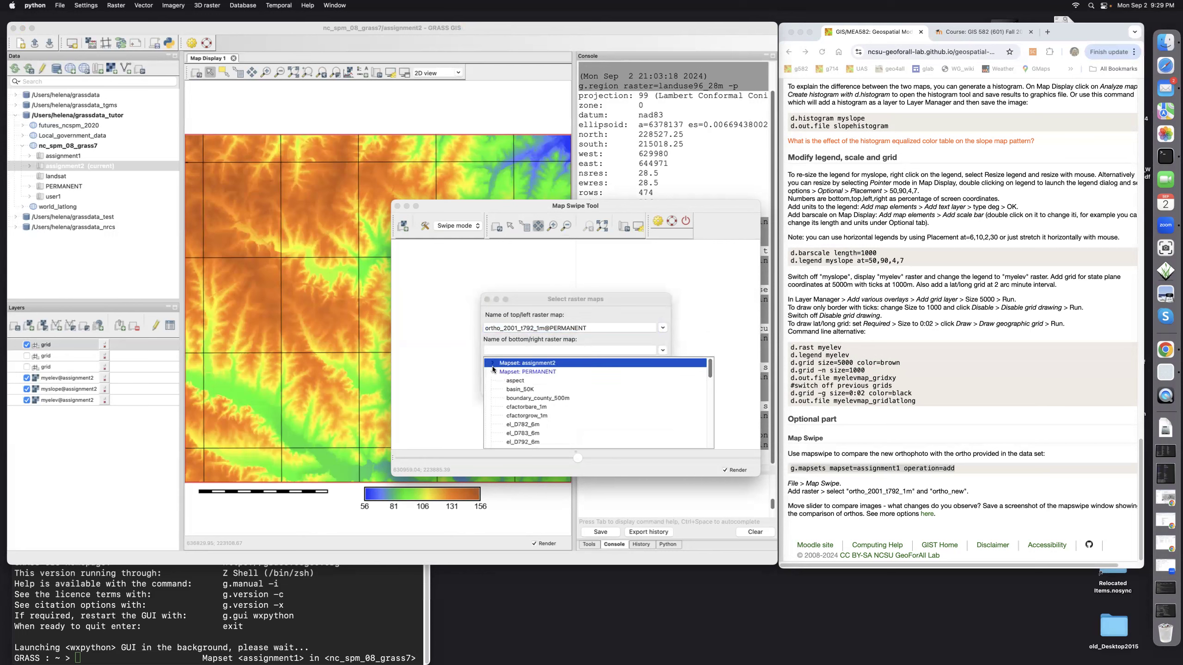
pyautogui.click(492, 372)
pyautogui.click(493, 381)
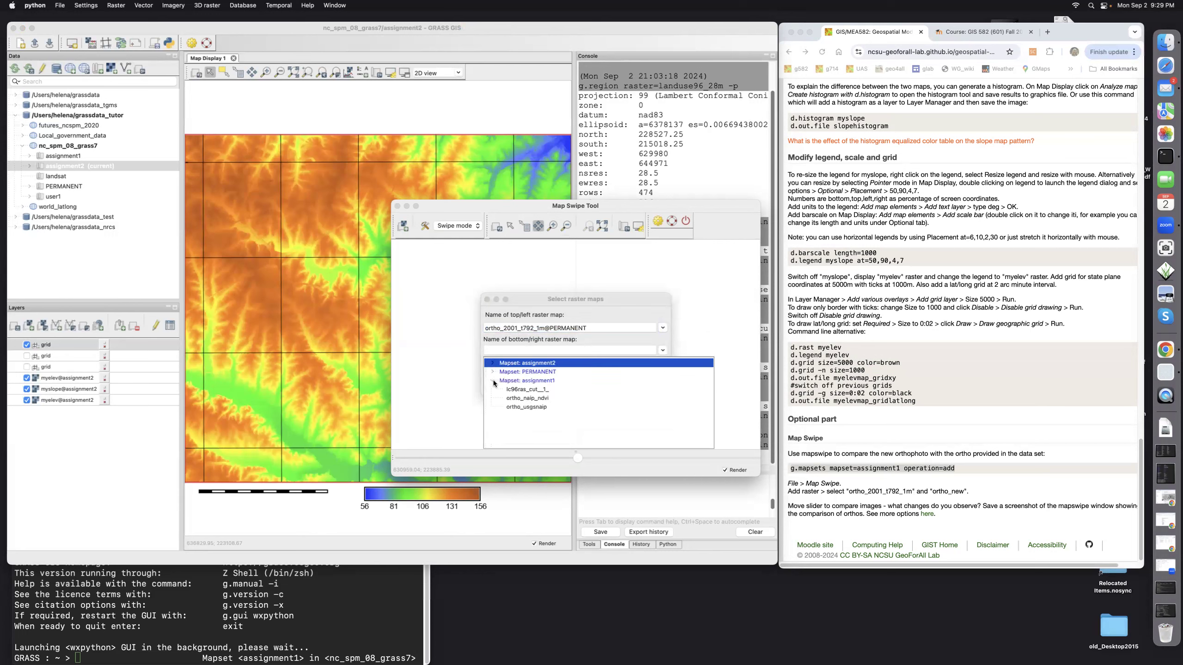
pyautogui.click(521, 406)
pyautogui.click(644, 386)
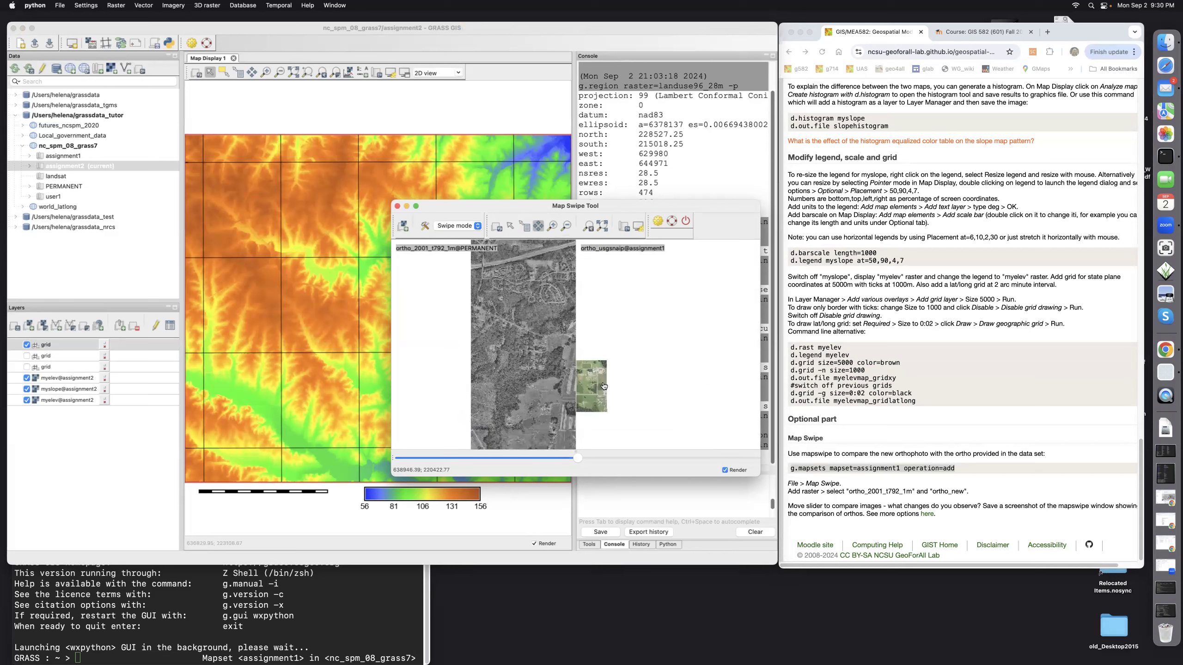
# - Zoom in to the area of the color orthophoto and swipe the divider back and forth to compare the two images, leaving both visible
pyautogui.moveTo(559, 458)
pyautogui.mouseDown()
pyautogui.moveTo(531, 458)
pyautogui.moveTo(542, 457)
pyautogui.mouseUp()
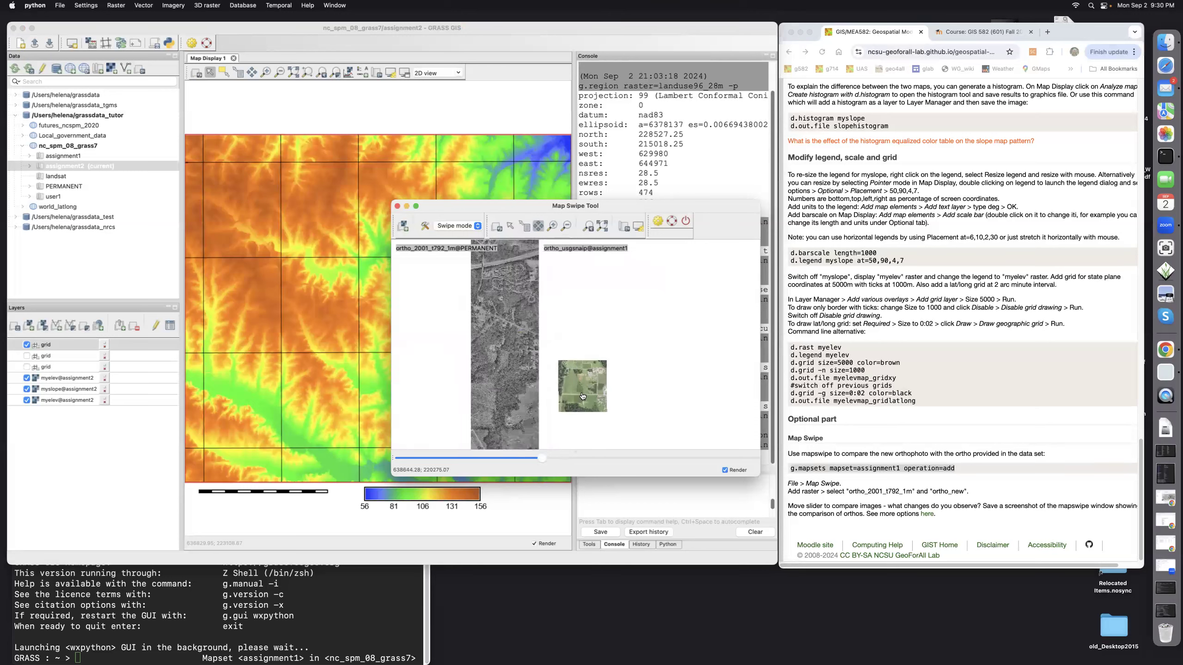
pyautogui.click(551, 226)
pyautogui.moveTo(559, 360); pyautogui.dragTo(607, 412)
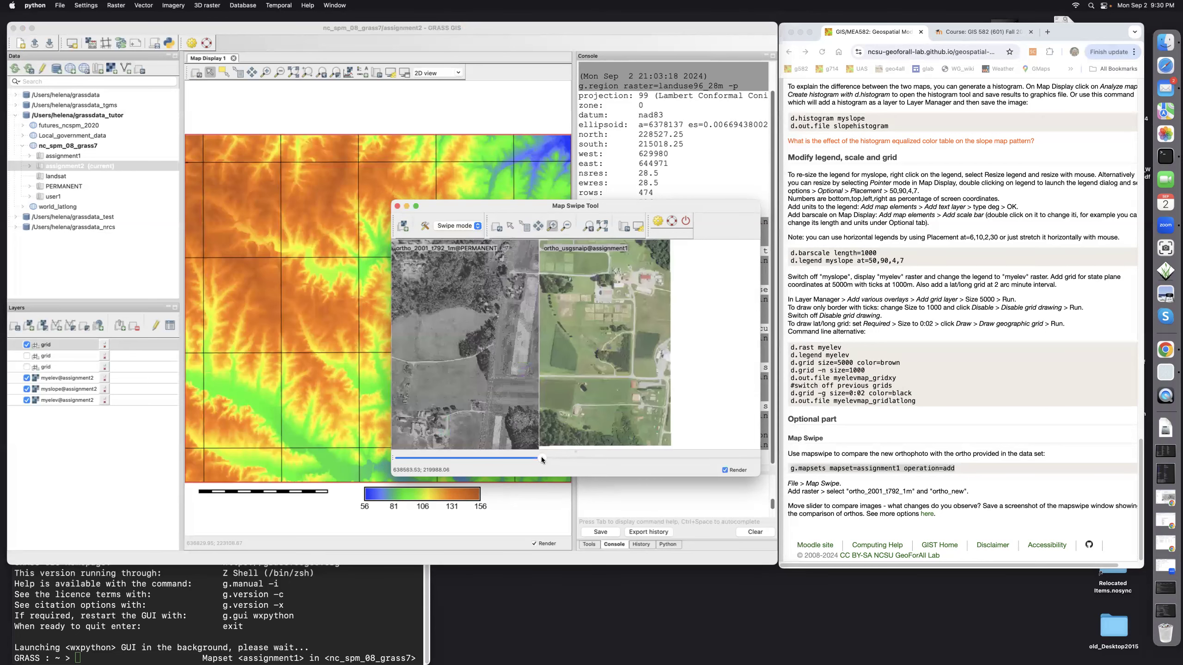
pyautogui.moveTo(541, 458)
pyautogui.mouseDown()
pyautogui.moveTo(451, 458)
pyautogui.moveTo(661, 467)
pyautogui.moveTo(526, 461)
pyautogui.mouseUp()
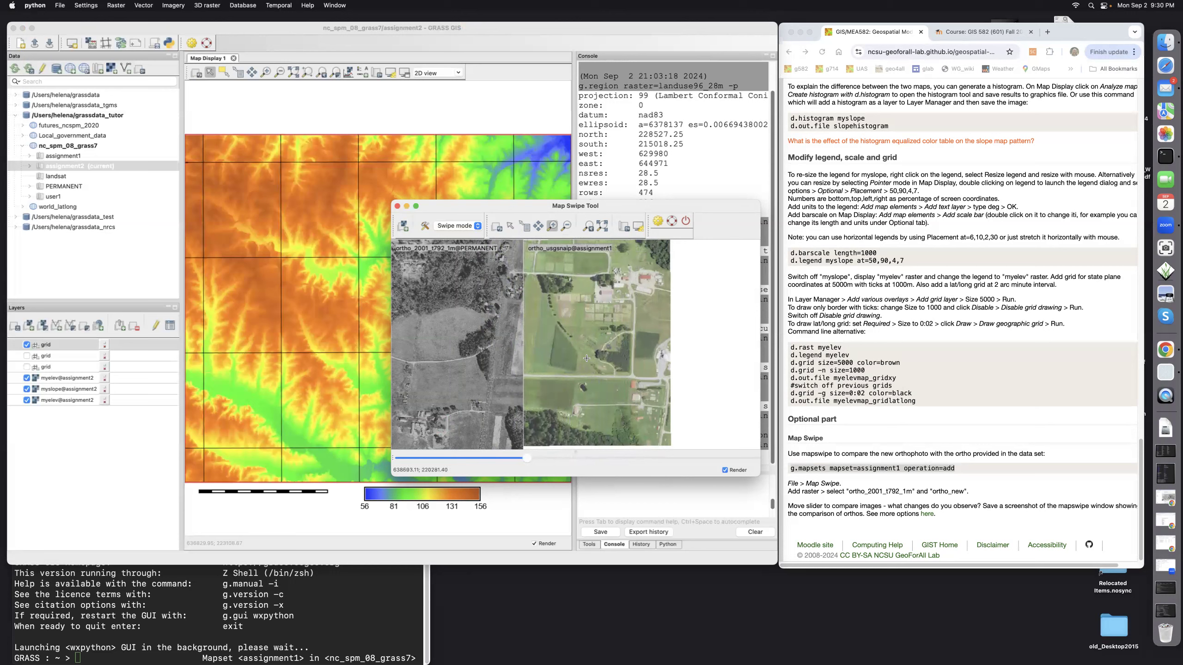
pyautogui.moveTo(527, 456); pyautogui.dragTo(713, 457)
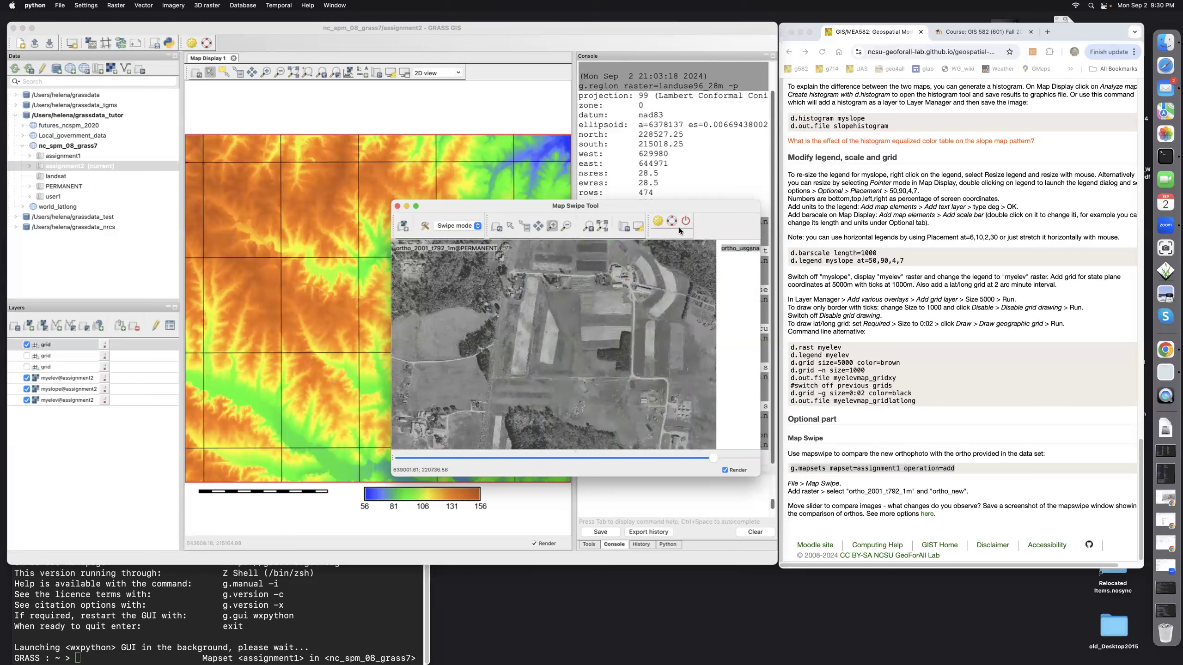
pyautogui.moveTo(713, 459); pyautogui.dragTo(604, 467)
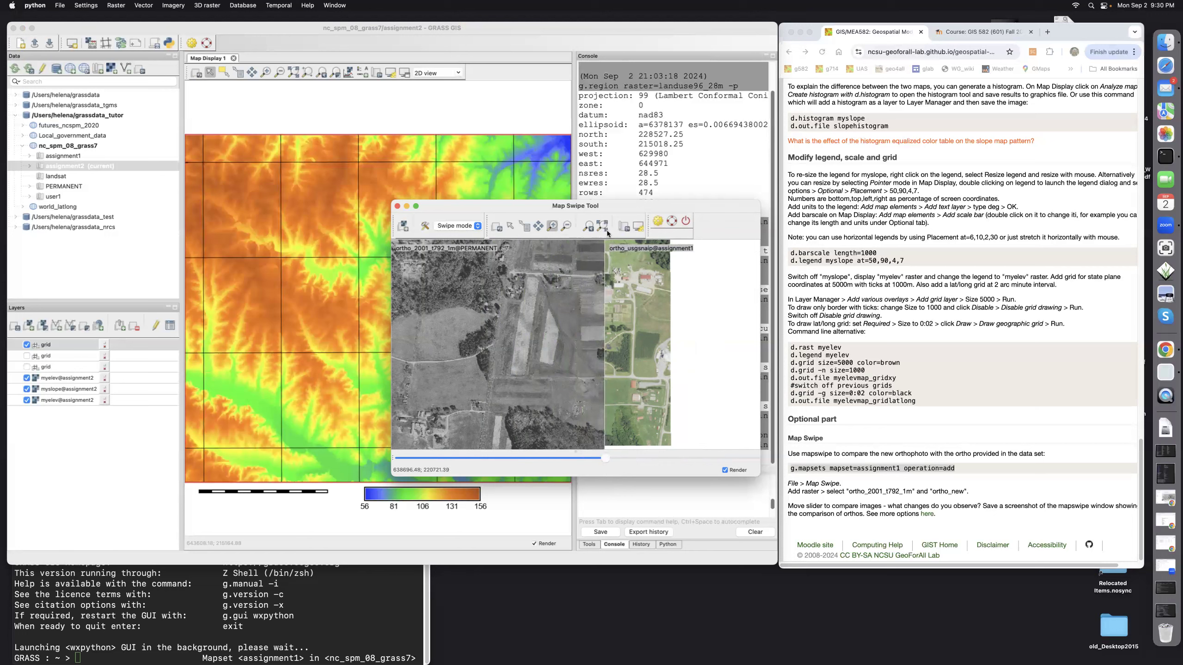
# - Save the map swipe display as the PNG image mapswipe in the hw2 folder
pyautogui.click(625, 226)
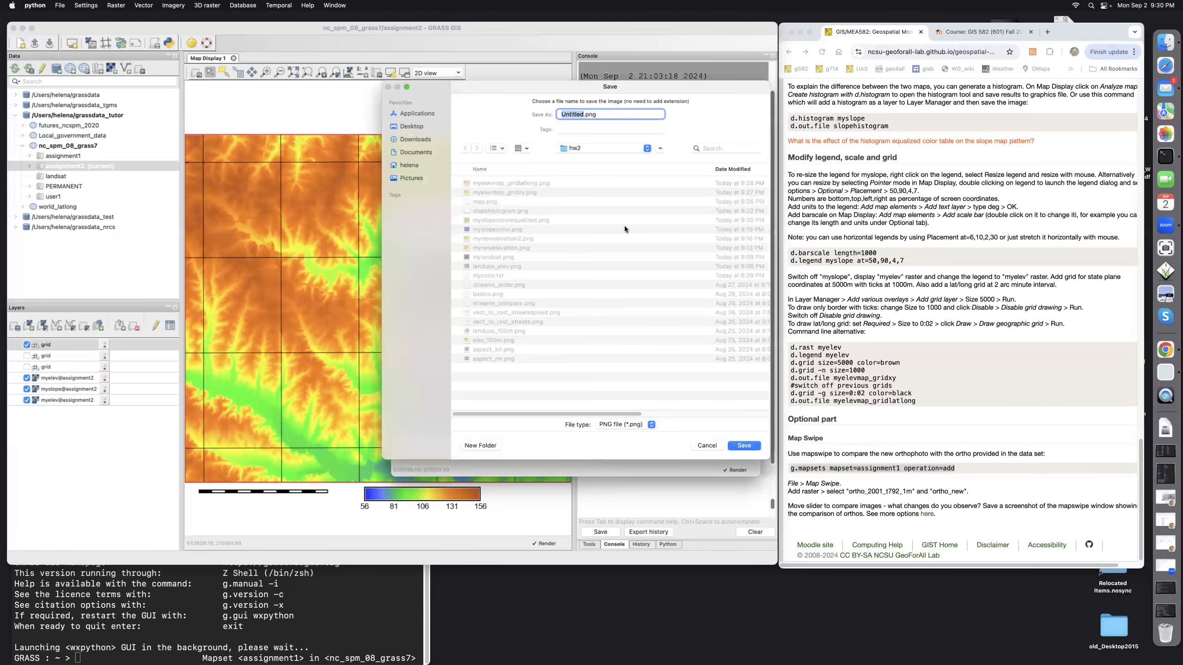
pyautogui.press('BackSpace')
pyautogui.write('mapswipe')
pyautogui.click(746, 447)
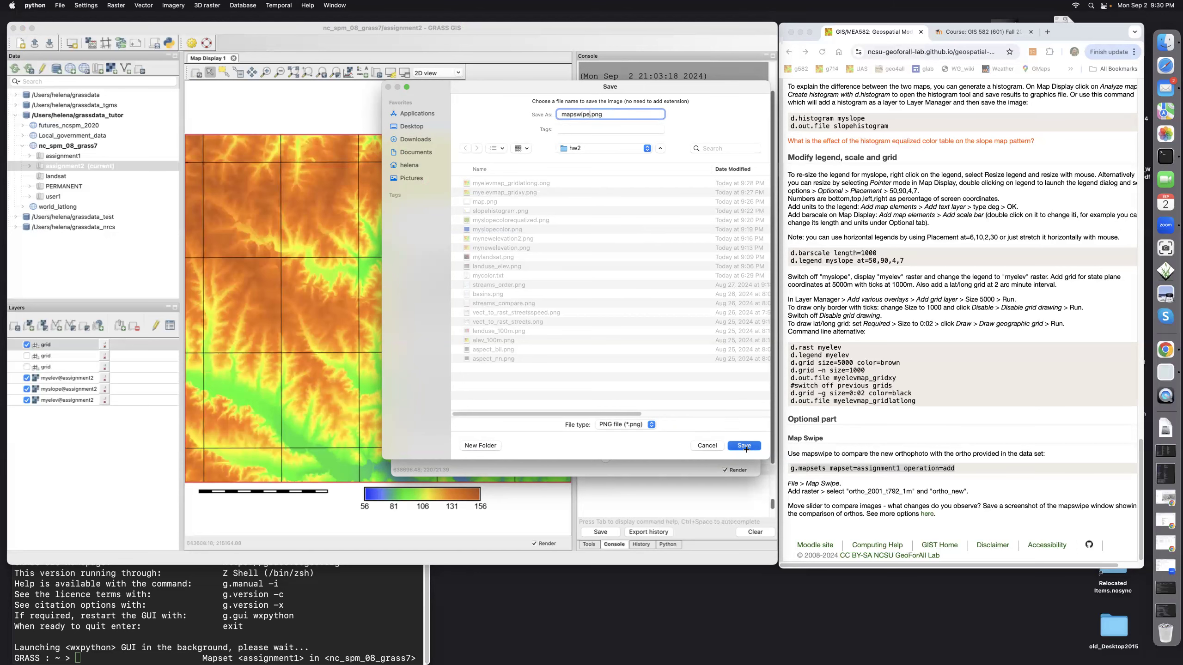